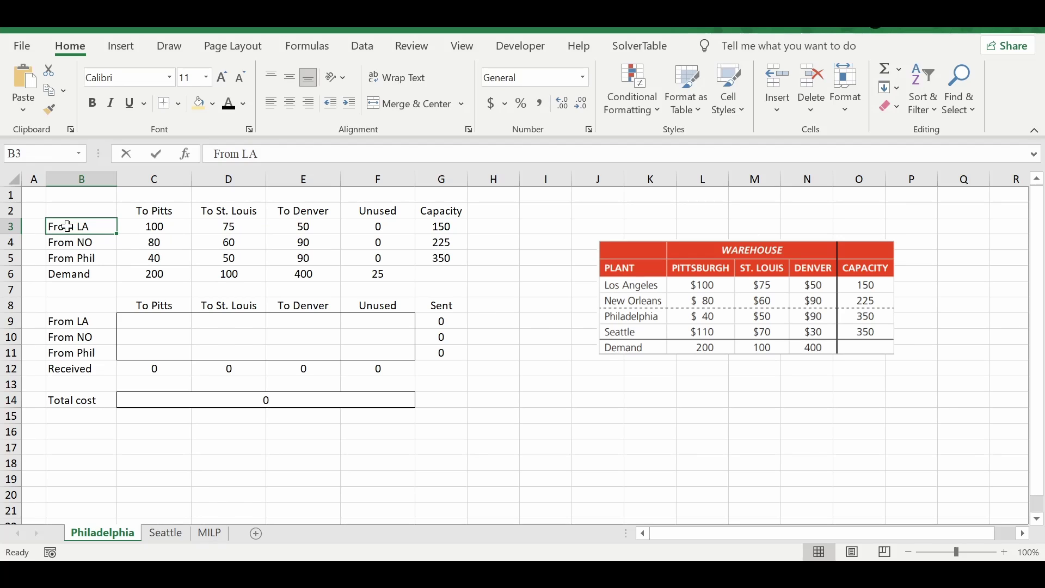
Examine the From LA, From NO and From Phil plant labels in the cost table
double_click(65, 226)
drag(77, 226, 44, 228)
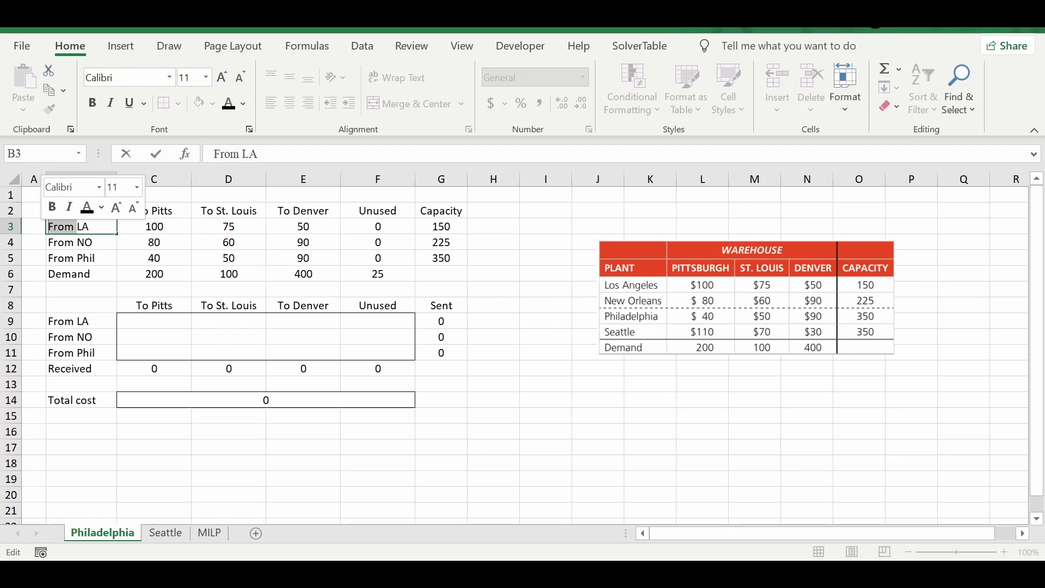
click(82, 226)
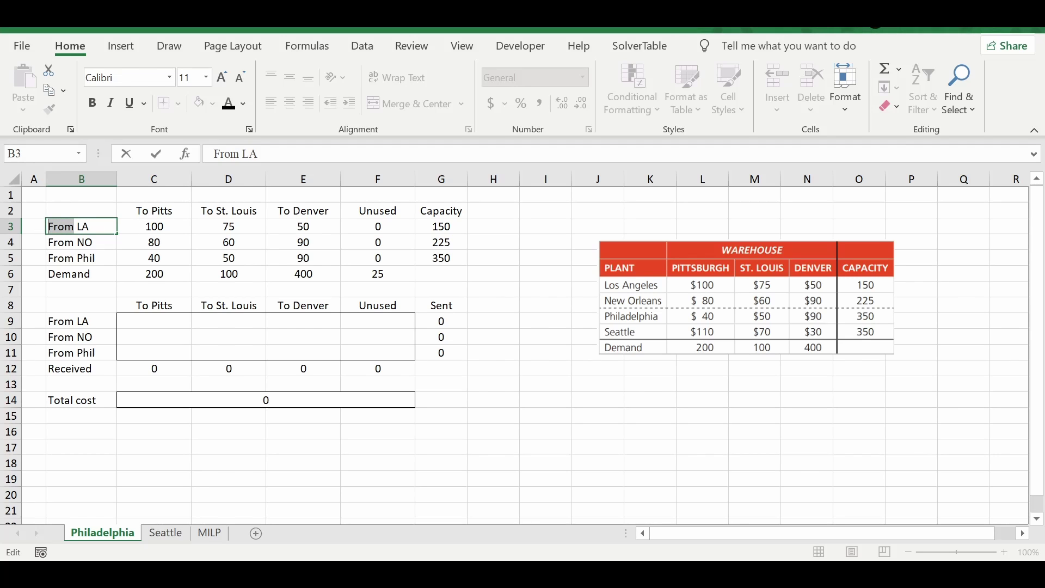
double_click(58, 226)
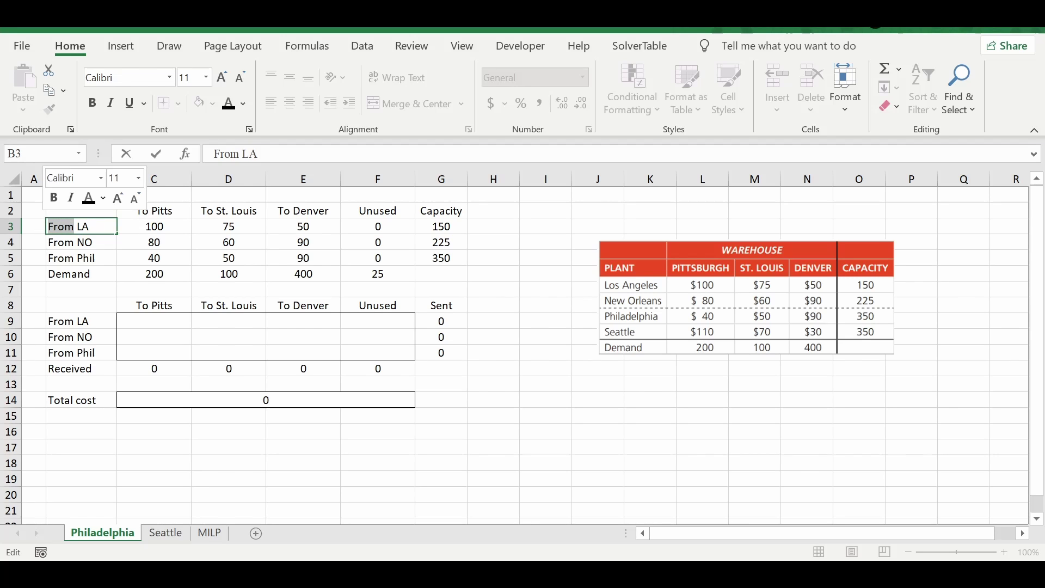
click(66, 244)
double_click(60, 242)
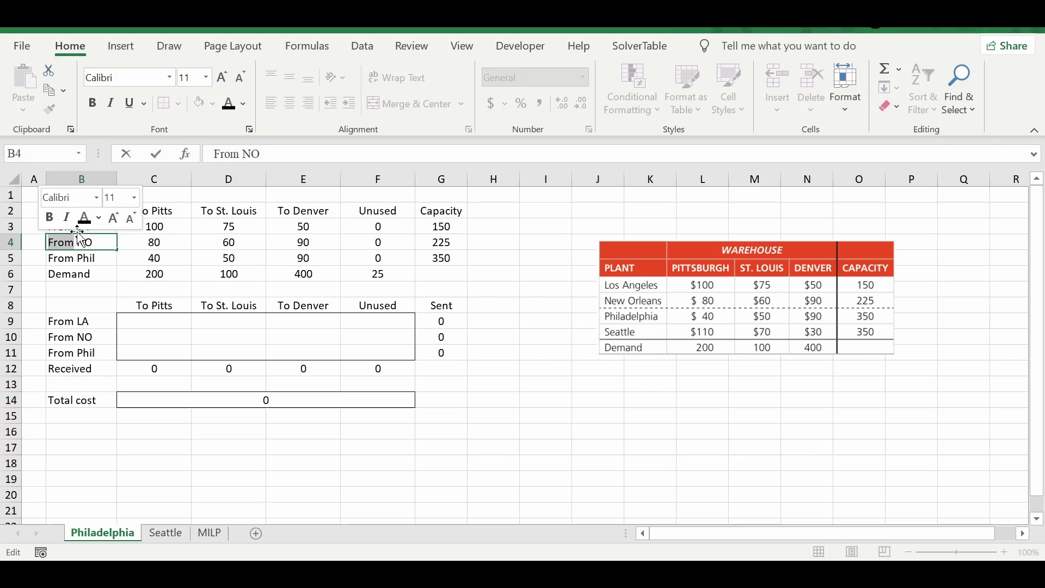
click(94, 243)
key(Return)
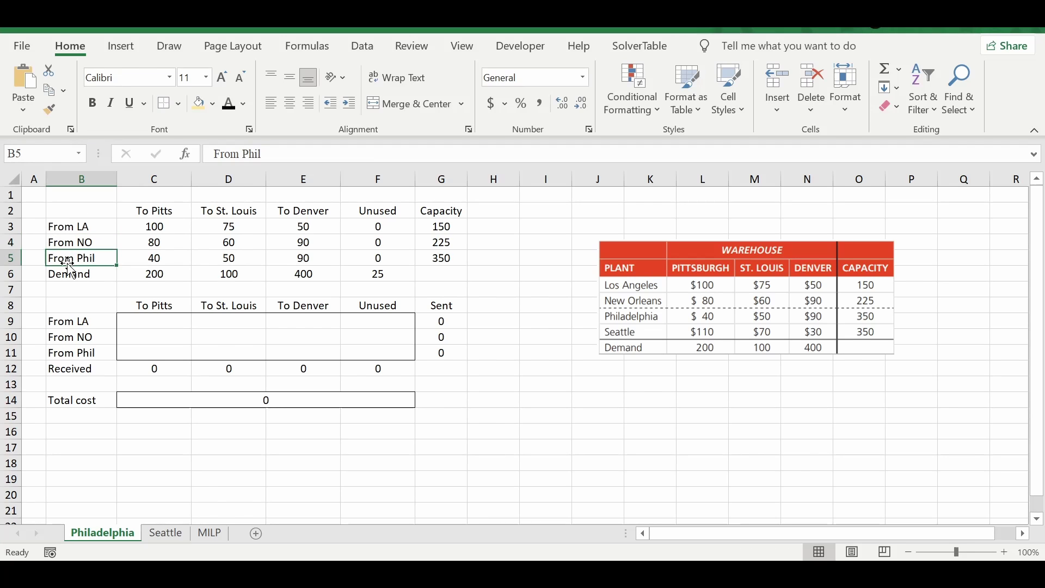
key(Return)
click(108, 256)
Review the destination headings in C2:F2 and the cost and demand table in B2:F6
drag(154, 210, 355, 211)
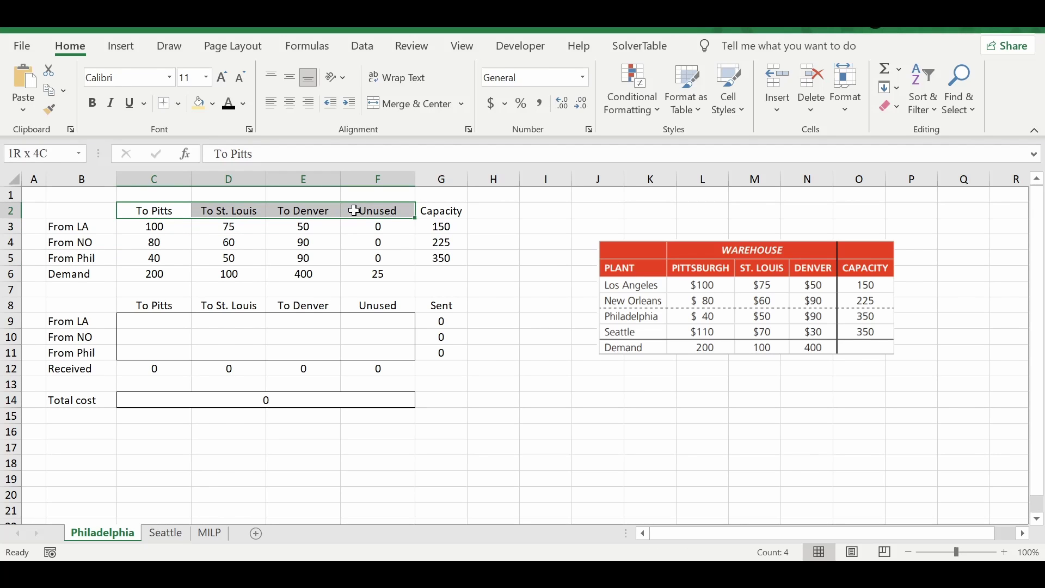
double_click(398, 210)
click(515, 241)
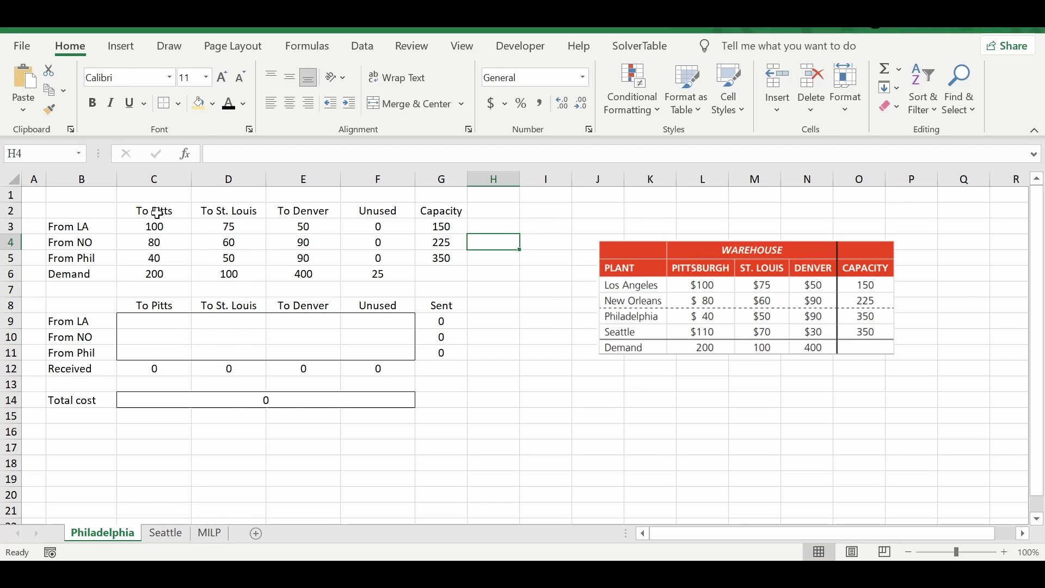
click(174, 205)
drag(67, 213, 347, 275)
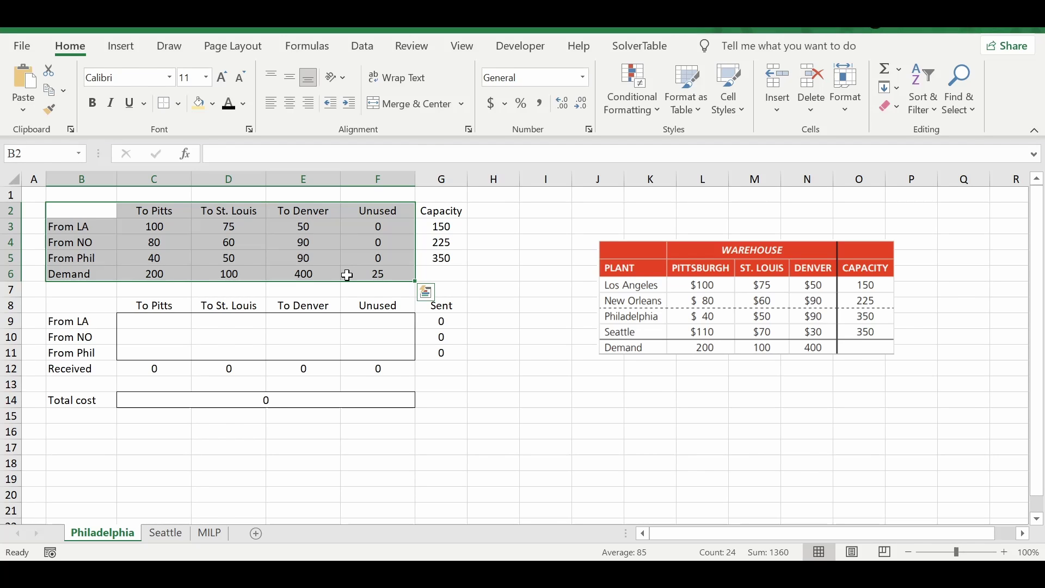
click(538, 255)
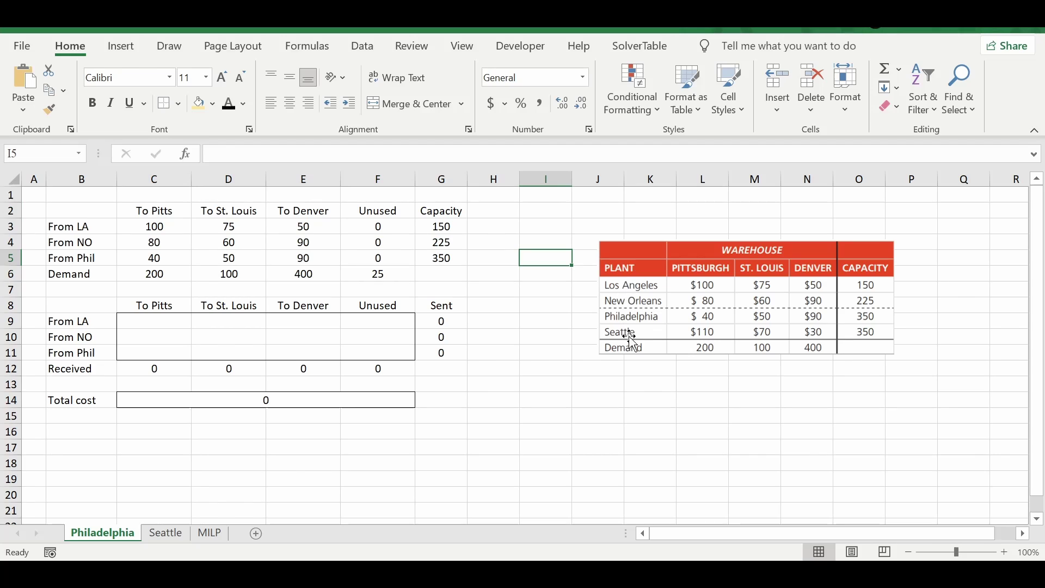
Examine the Unused dummy column, checking its shipping costs and its demand in F6
click(351, 229)
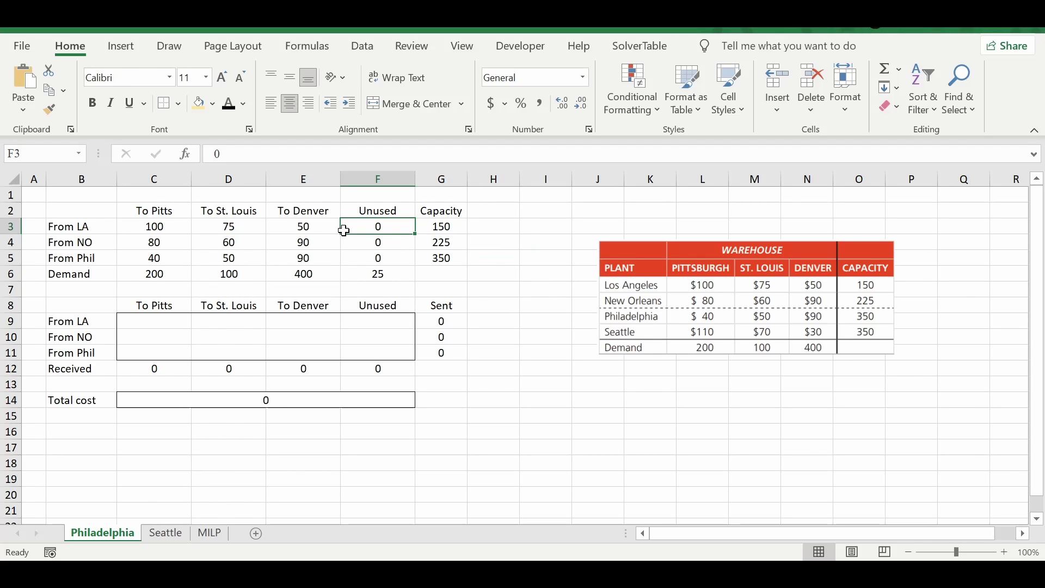
click(530, 227)
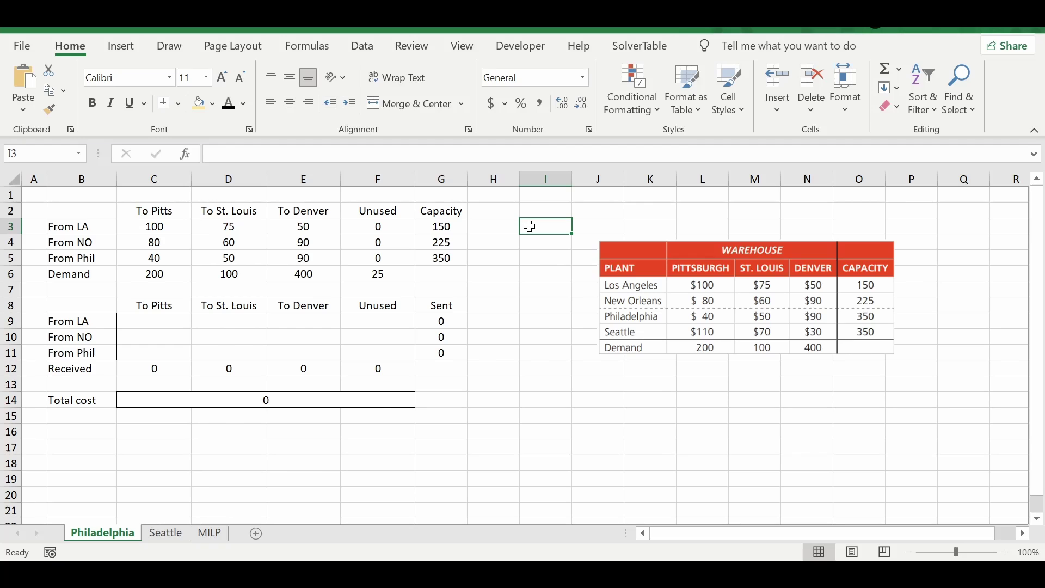
click(395, 272)
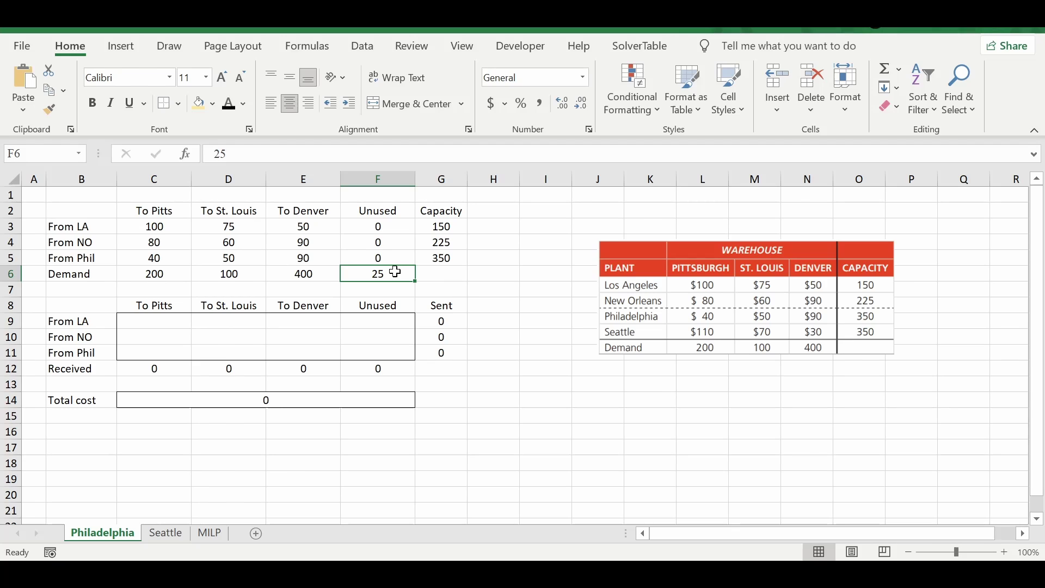
click(378, 179)
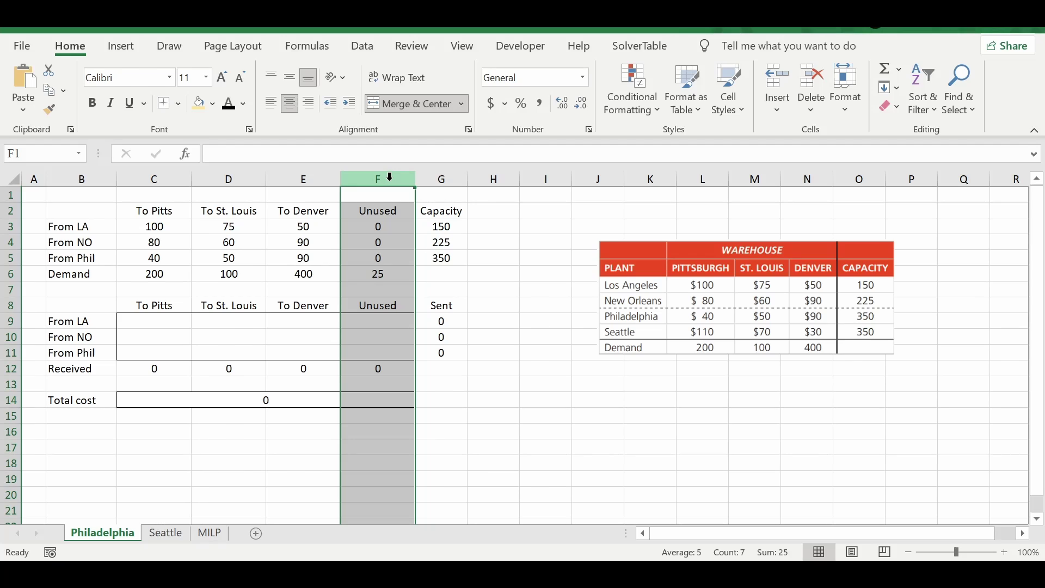
click(383, 213)
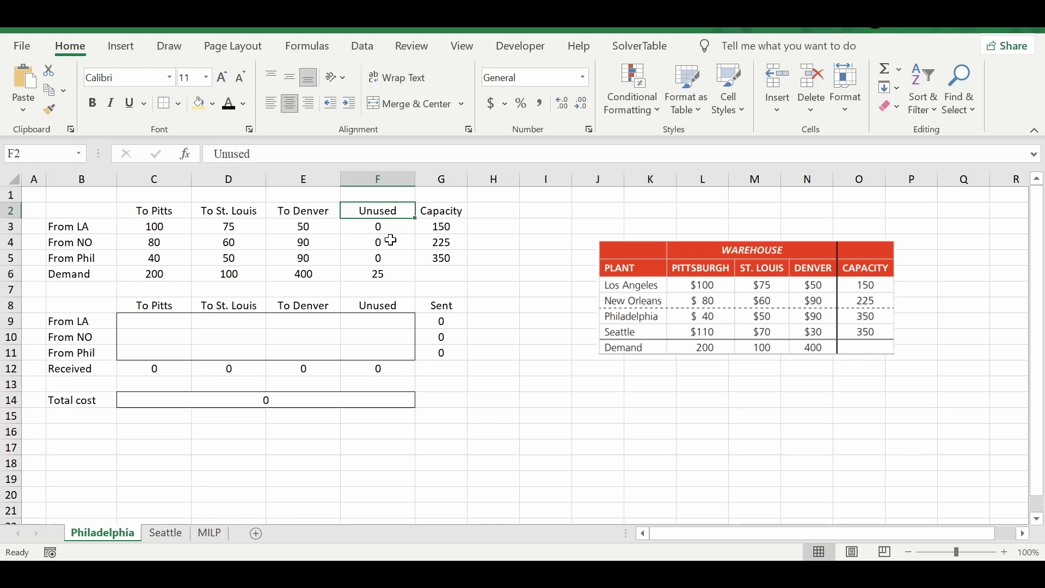
click(384, 272)
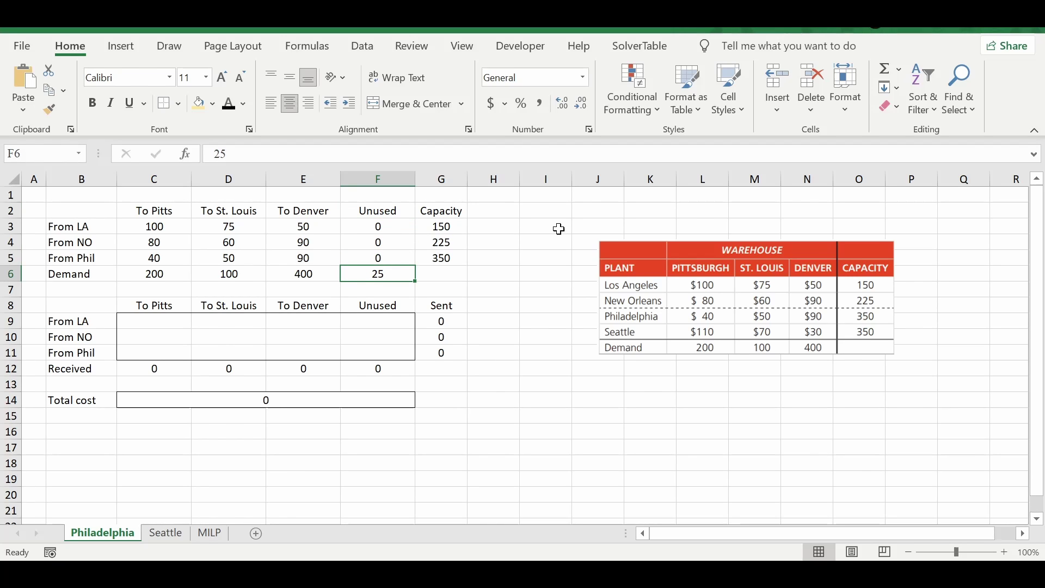
click(526, 228)
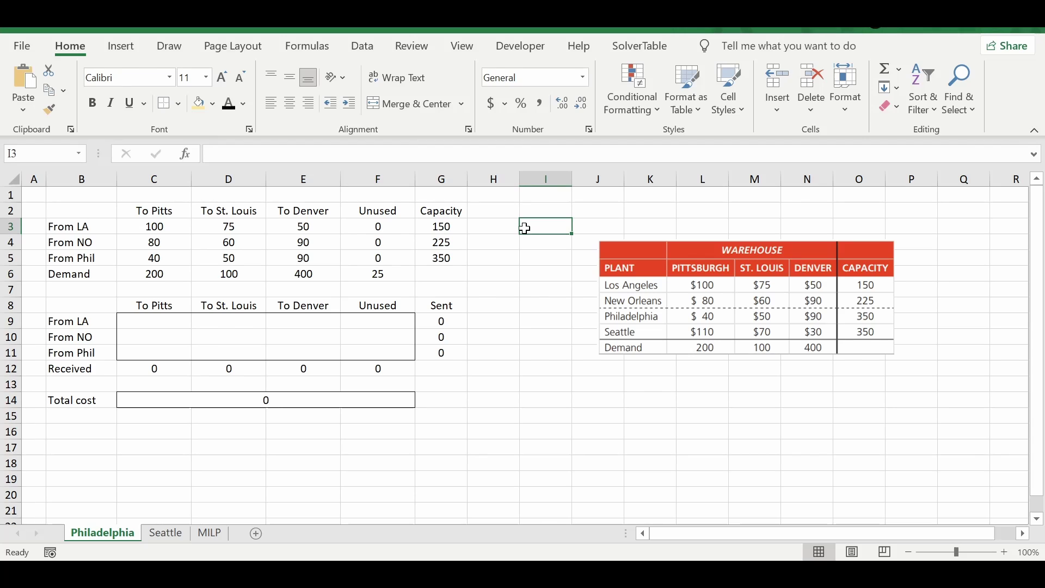
Review the plant capacities, the demand row and the shipment table in B8:G12 with its decision cells C9:F11
drag(447, 216, 443, 257)
drag(160, 278, 381, 274)
click(515, 241)
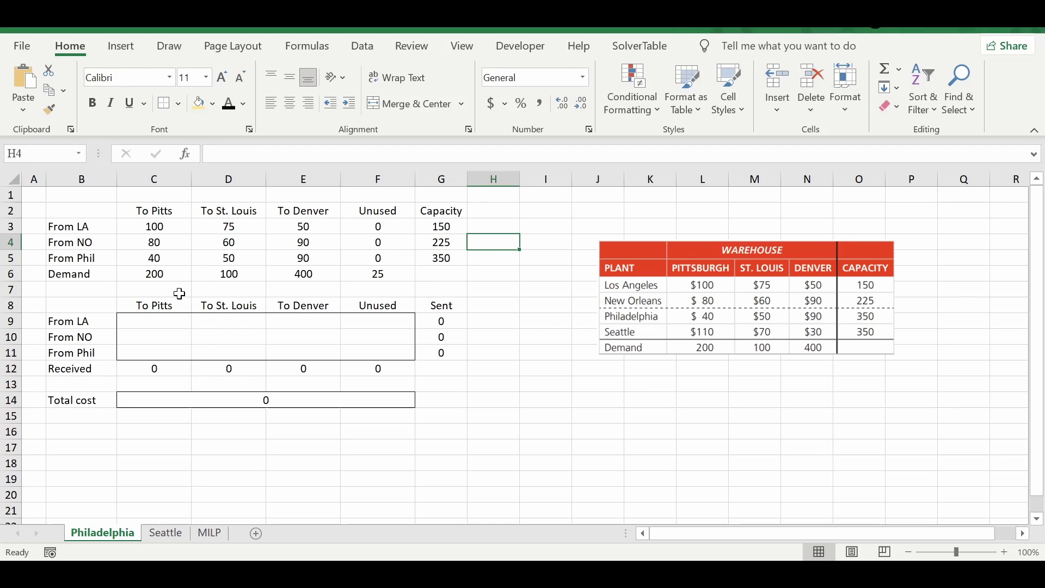
drag(89, 299, 423, 366)
drag(68, 303, 438, 367)
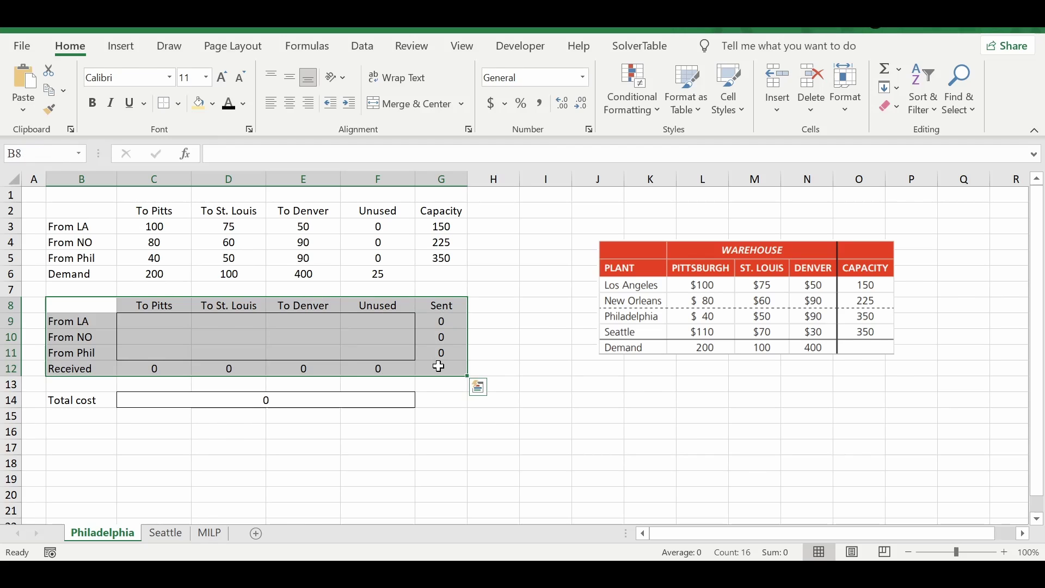
click(223, 333)
drag(156, 318, 381, 356)
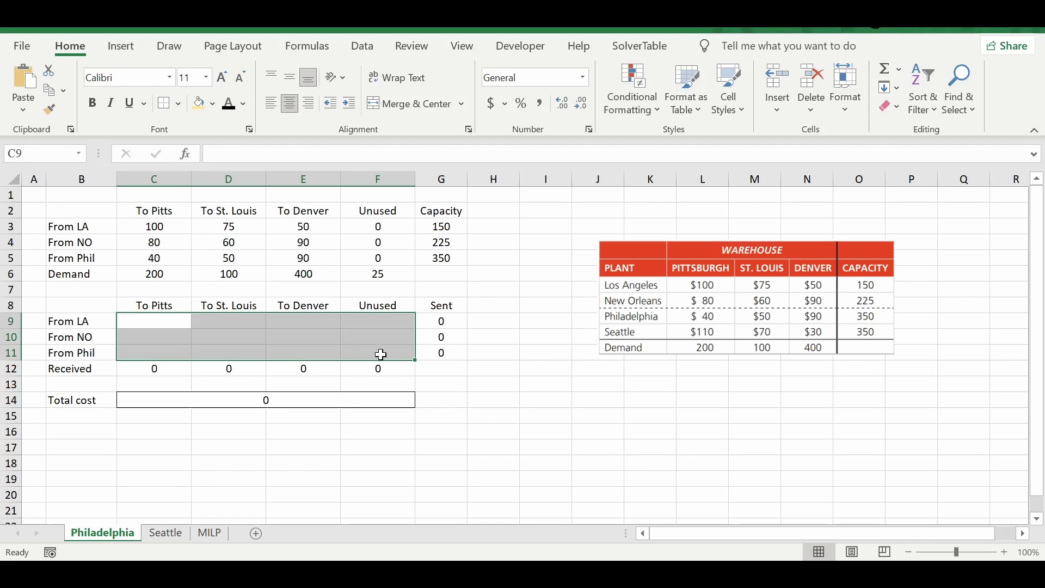
Clear the existing formulas from the Received row in C12:F12
click(158, 370)
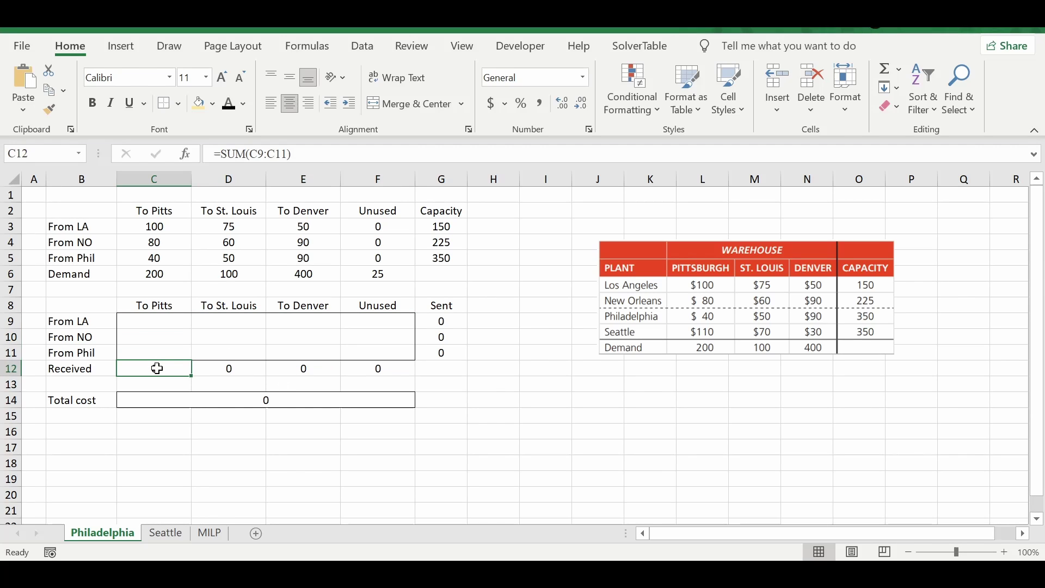
drag(157, 368, 364, 368)
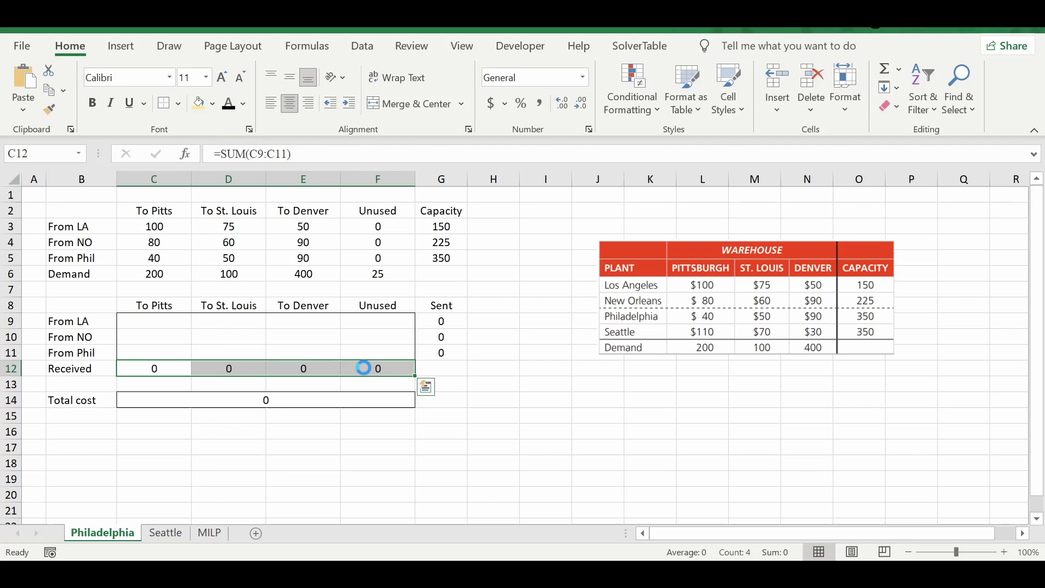
key(Delete)
Enter =SUM(C9:C11) in C12 as the Received total and fill it across to F12
click(156, 368)
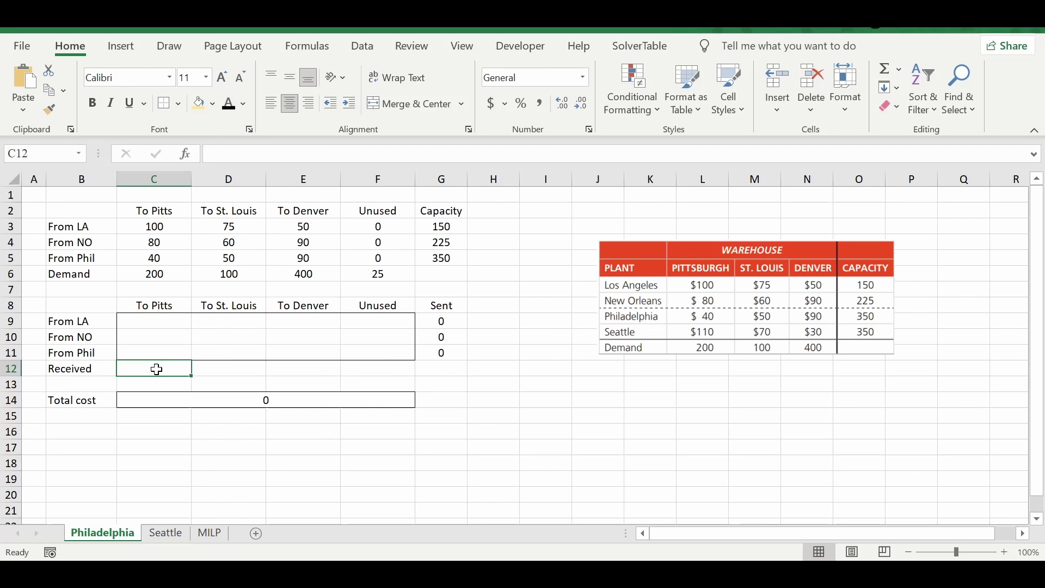
text(=sum()
drag(167, 325, 167, 351)
text())
key(Return)
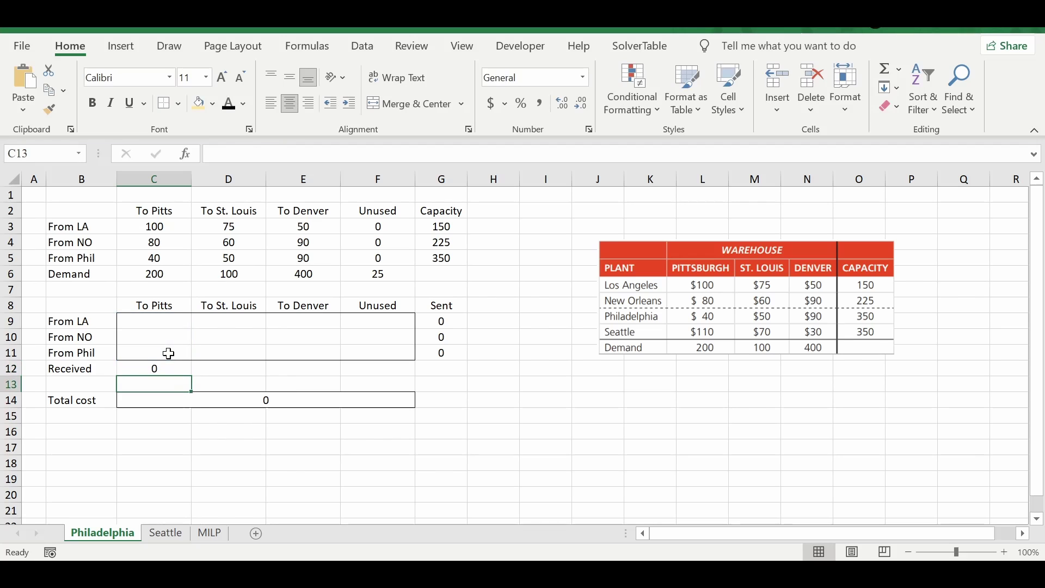
click(169, 371)
drag(191, 377, 403, 377)
Enter =SUM(C9:F9) in G9 as the Sent total and fill it down to G11
click(442, 326)
text(=sum()
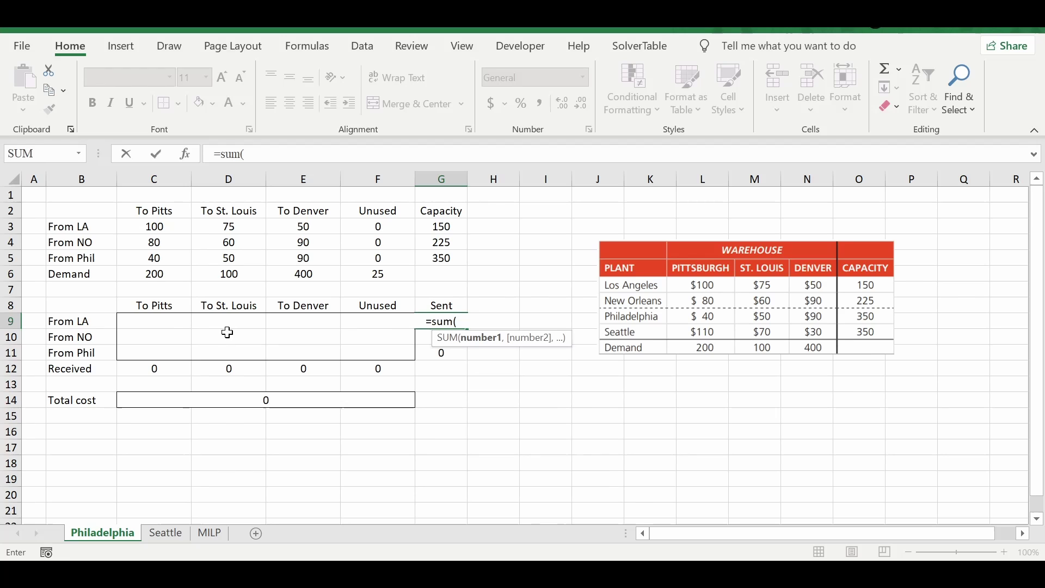
drag(159, 322, 357, 326)
text())
key(Return)
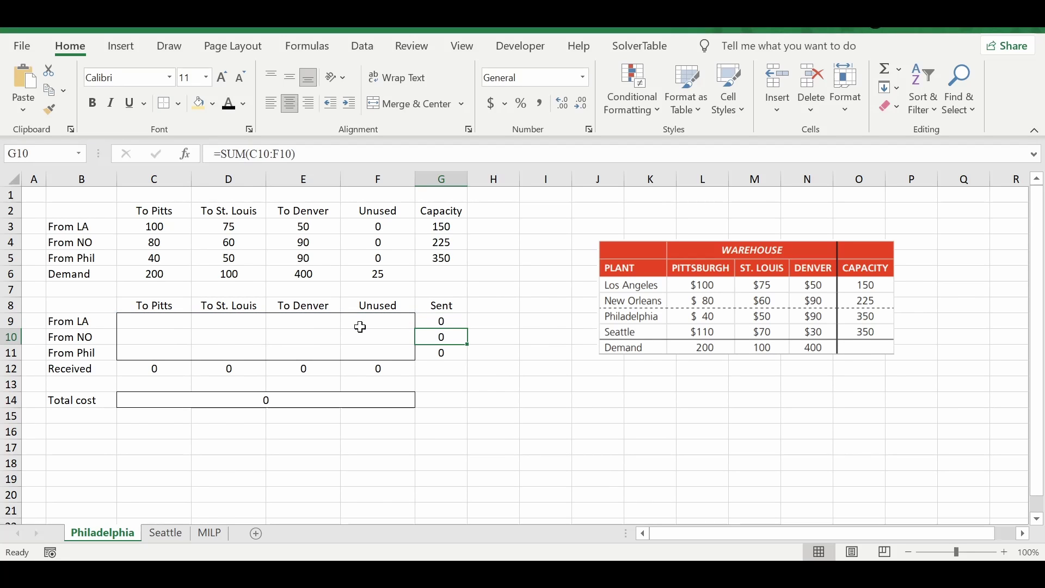
click(427, 321)
drag(467, 327, 469, 362)
Replace the Total cost formula in C14 with =SUMPRODUCT(C3:F5,C9:F11)
click(269, 404)
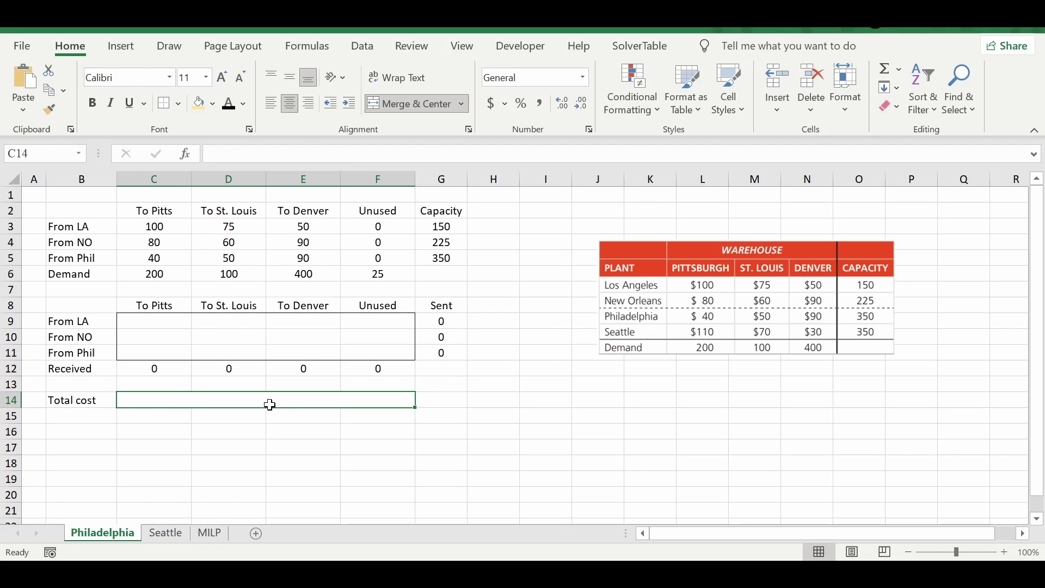
text(=sump)
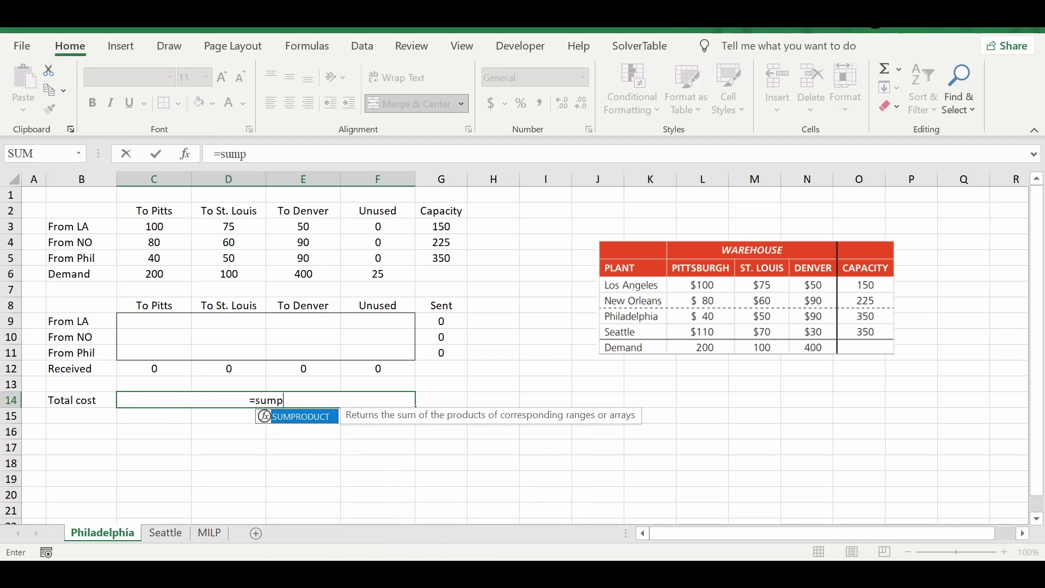
key(Tab)
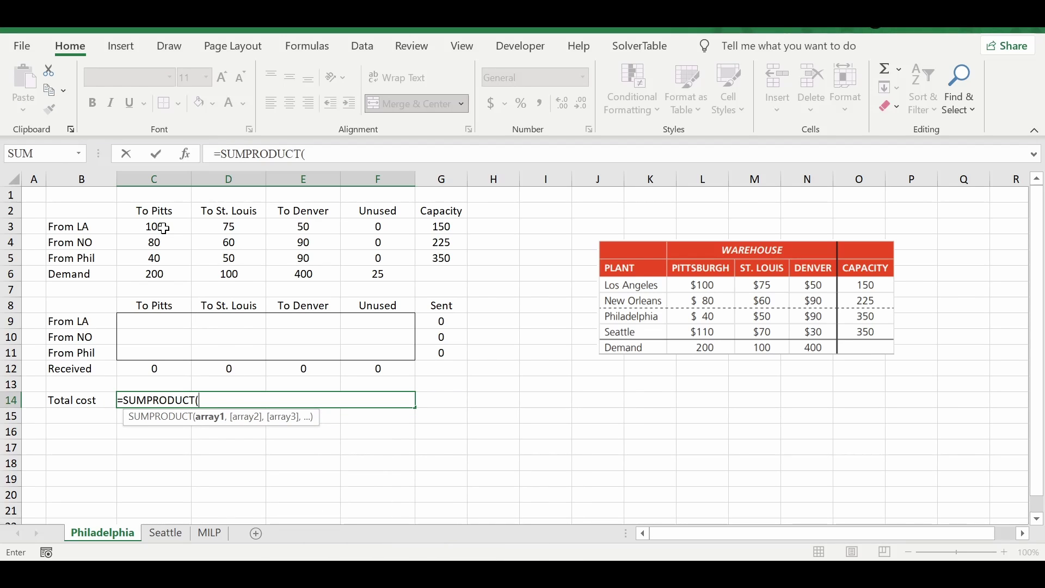
drag(155, 226, 368, 254)
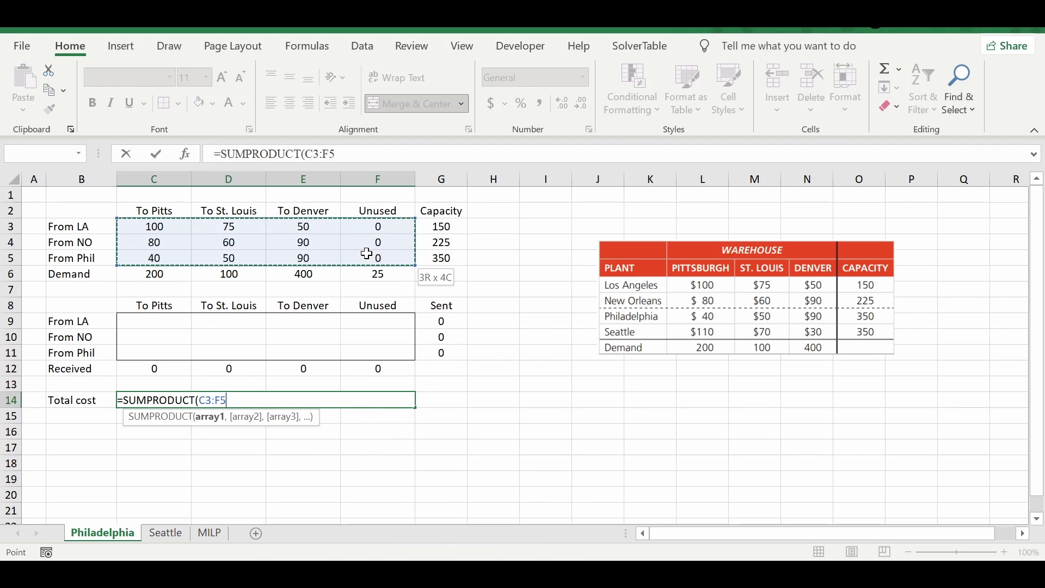
text(,)
drag(163, 320, 366, 350)
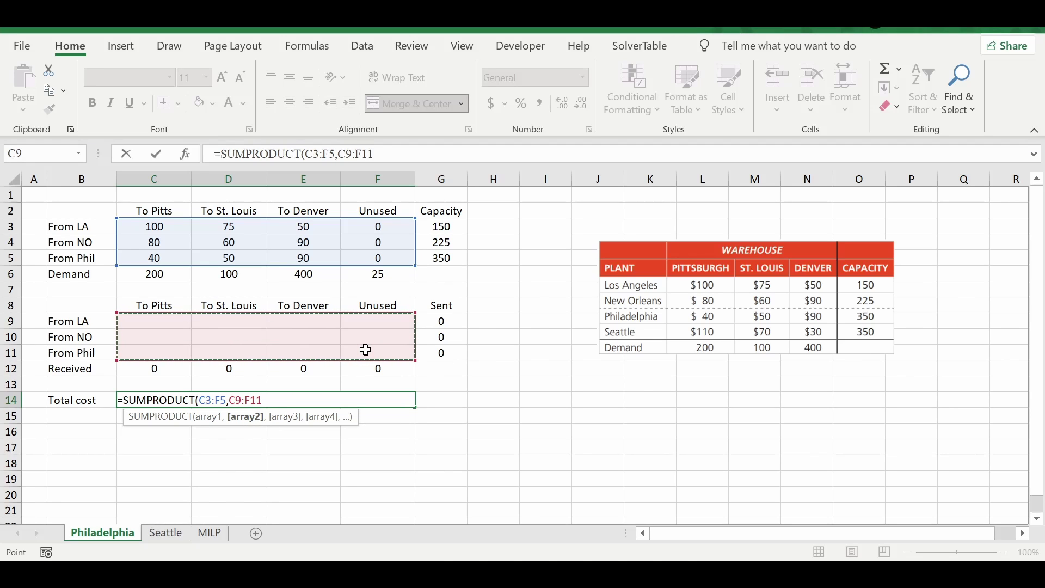
text())
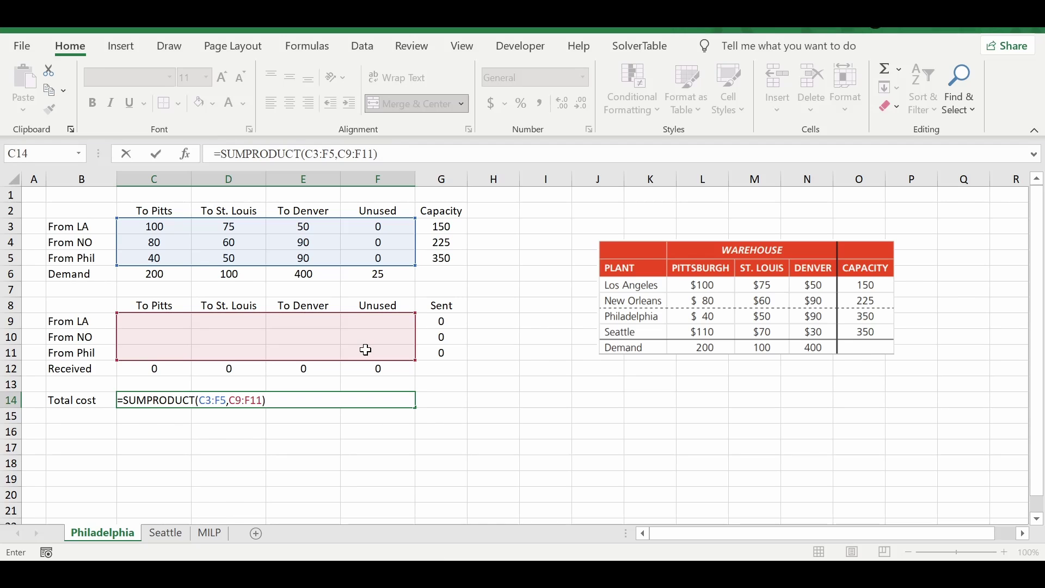
key(Return)
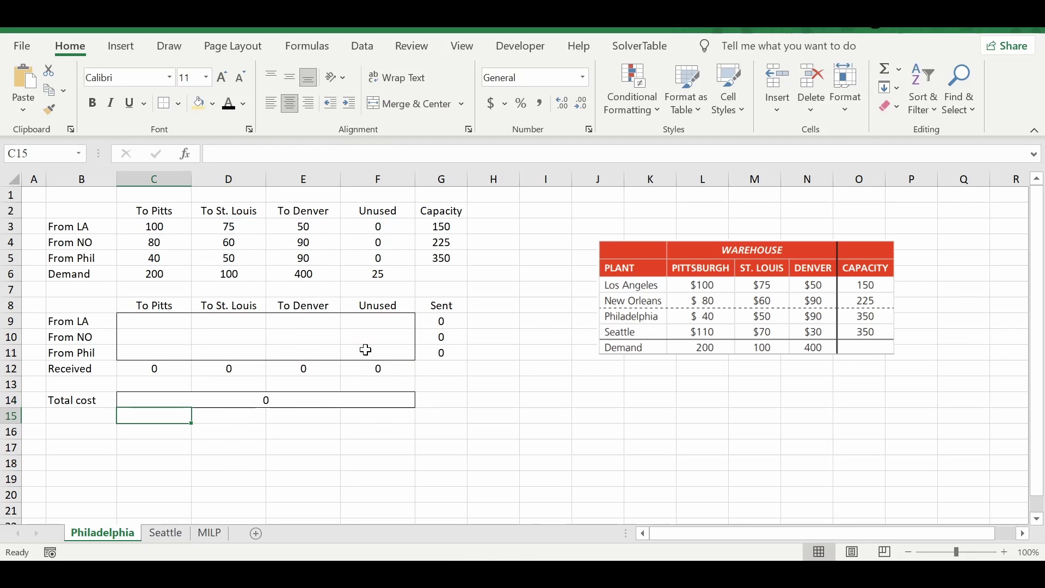
Label the shipment table's corner cell B8 as xij to mark the decision variables in C9:F11
click(84, 303)
text(xij)
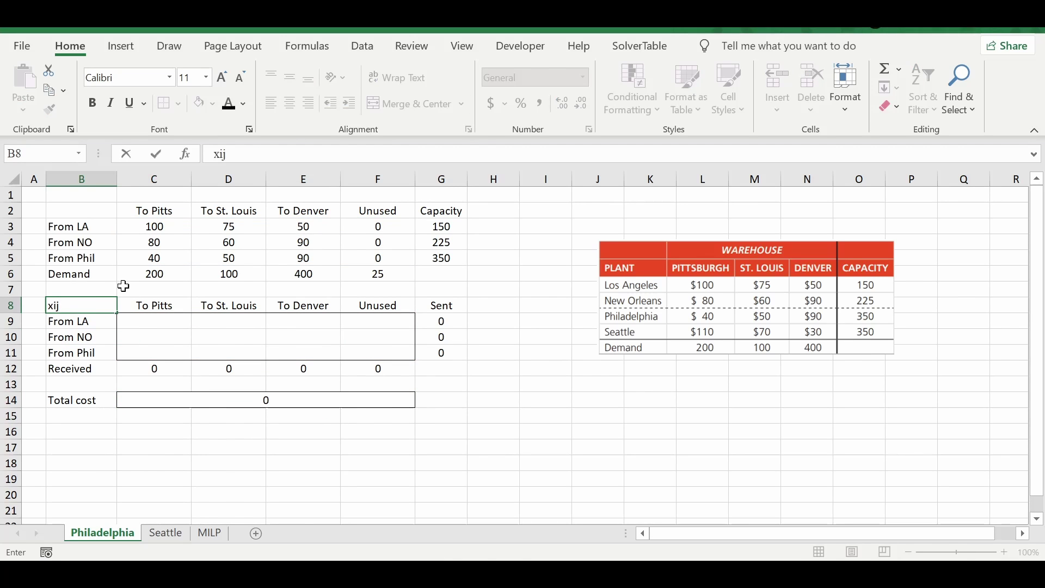
click(154, 290)
drag(158, 322, 365, 348)
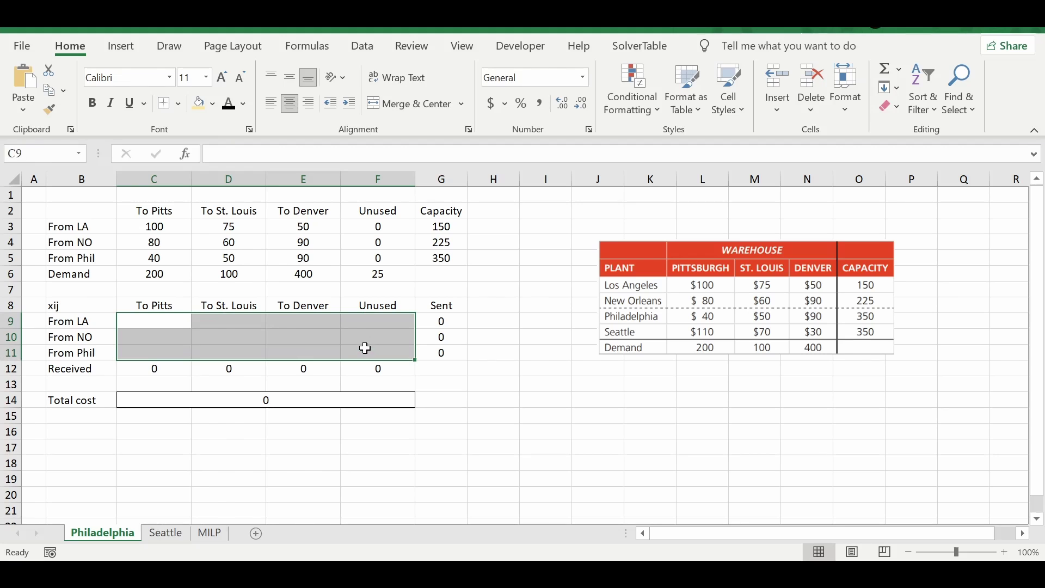
click(556, 383)
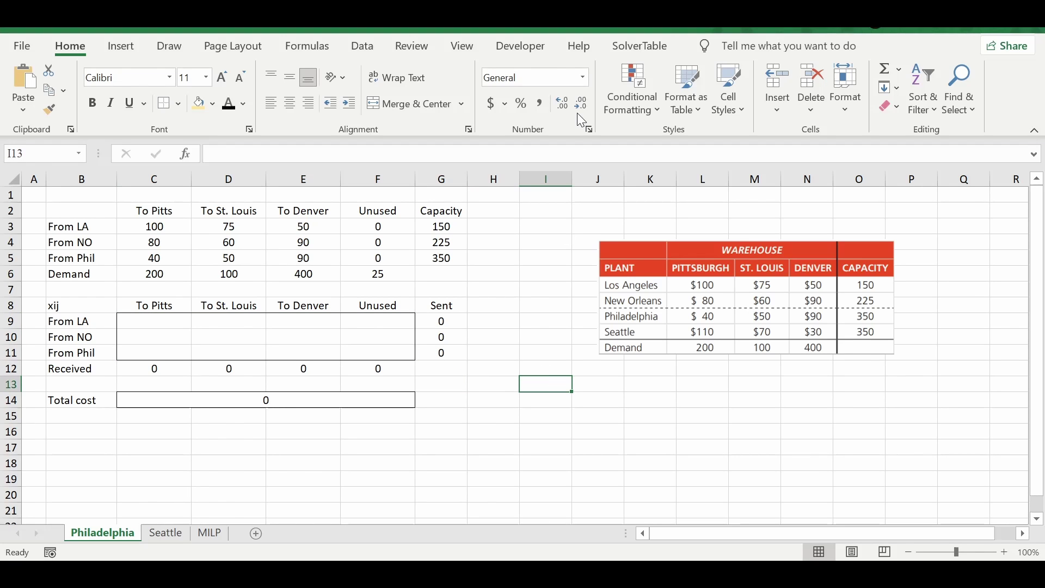
Open Solver and reset all of its options and cell selections, confirming the reset
click(362, 45)
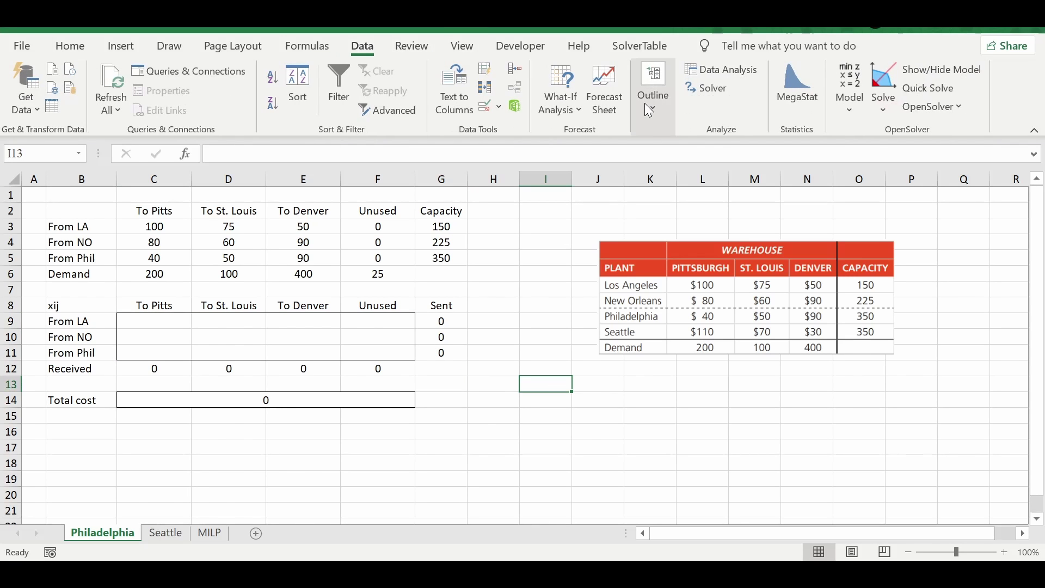
click(706, 89)
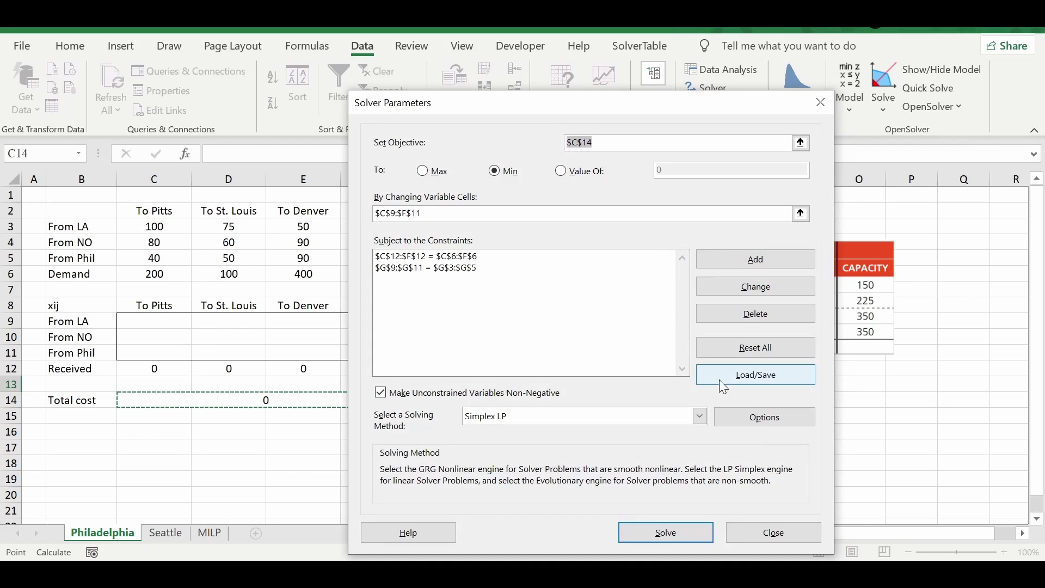
click(786, 342)
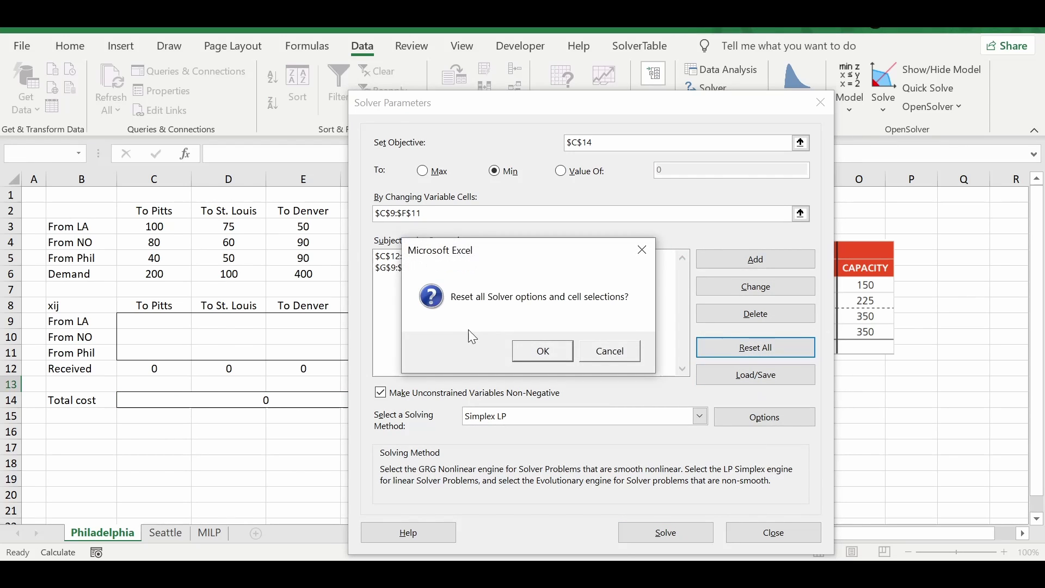
click(517, 351)
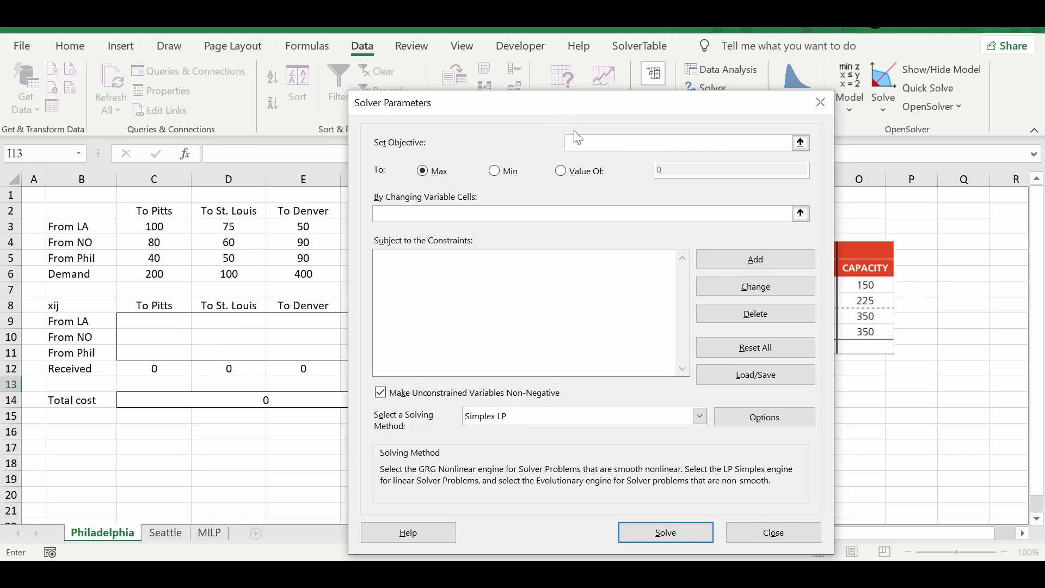
Set Solver to minimize the Total cost in C14 by changing the shipment cells C9:F11
drag(554, 110, 649, 109)
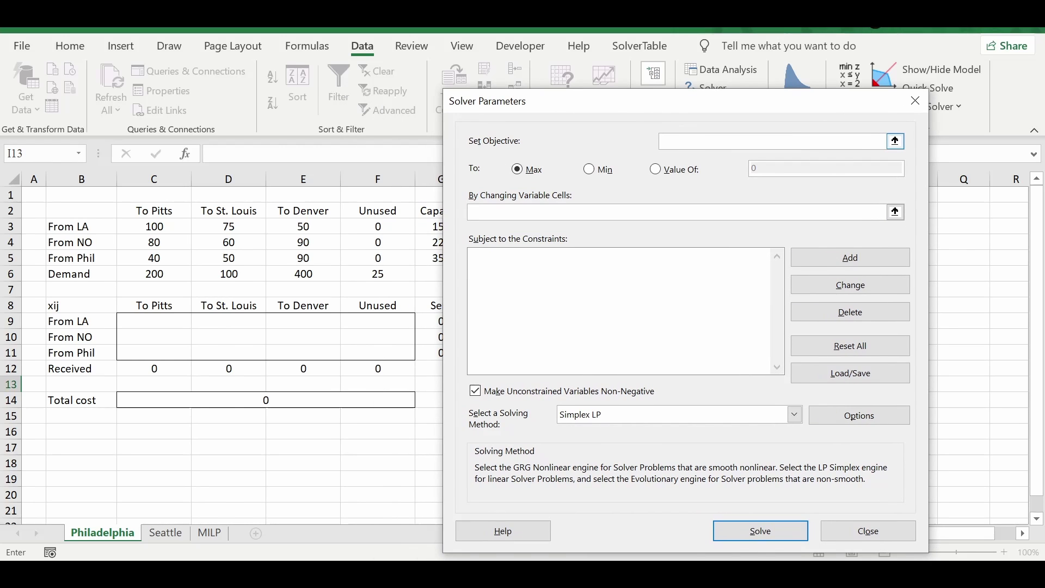
click(263, 399)
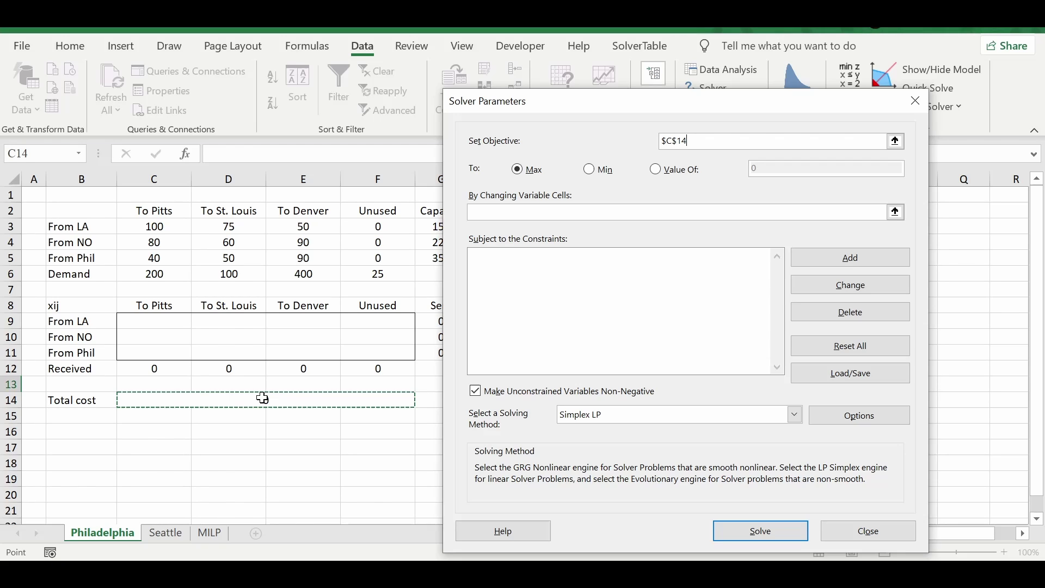
click(595, 174)
key(Tab)
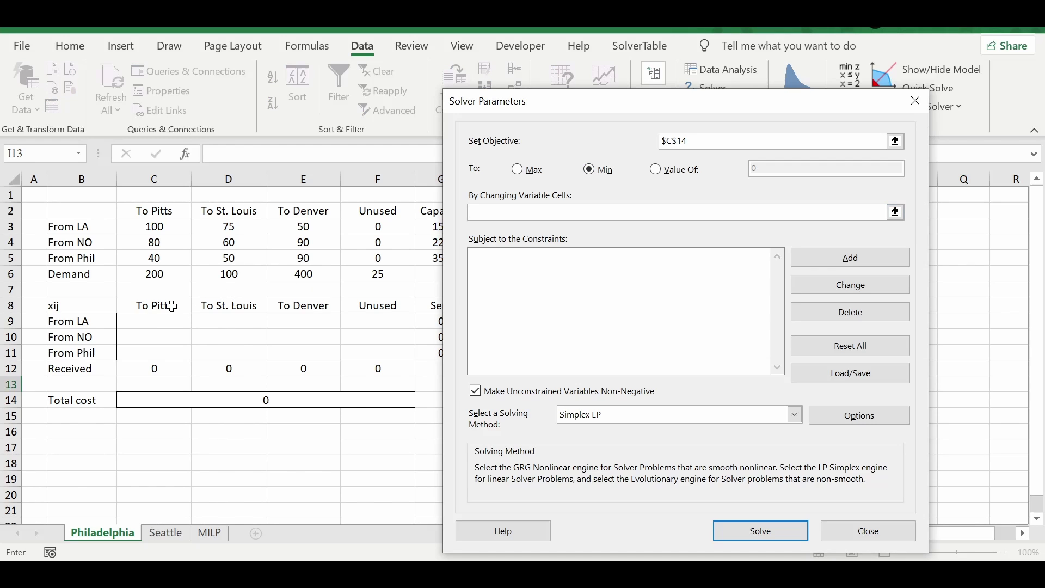
drag(147, 321, 381, 351)
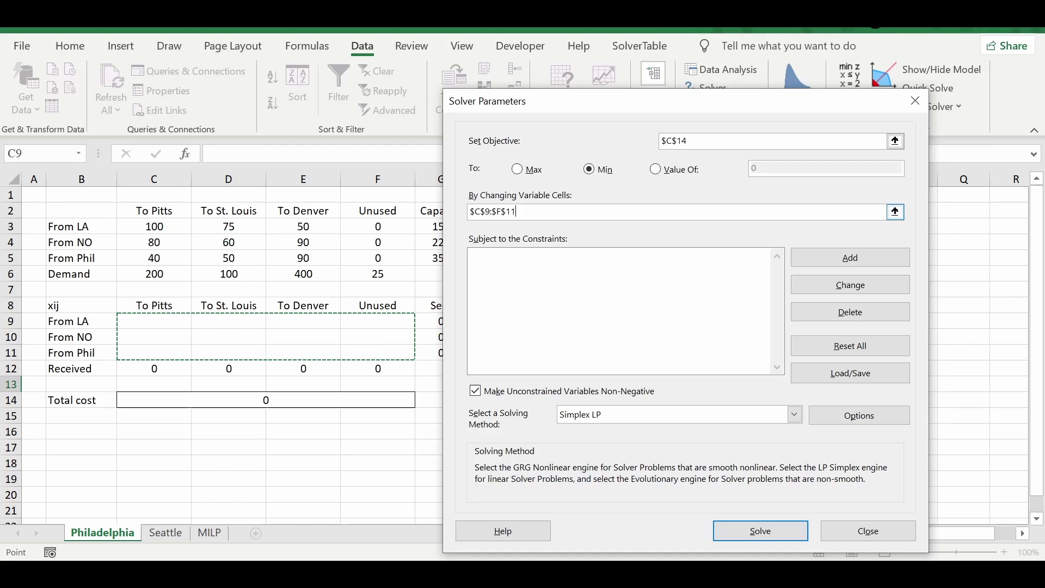
Add the Solver constraint that the Received totals C12:F12 = the Demand values C6:F6
click(847, 257)
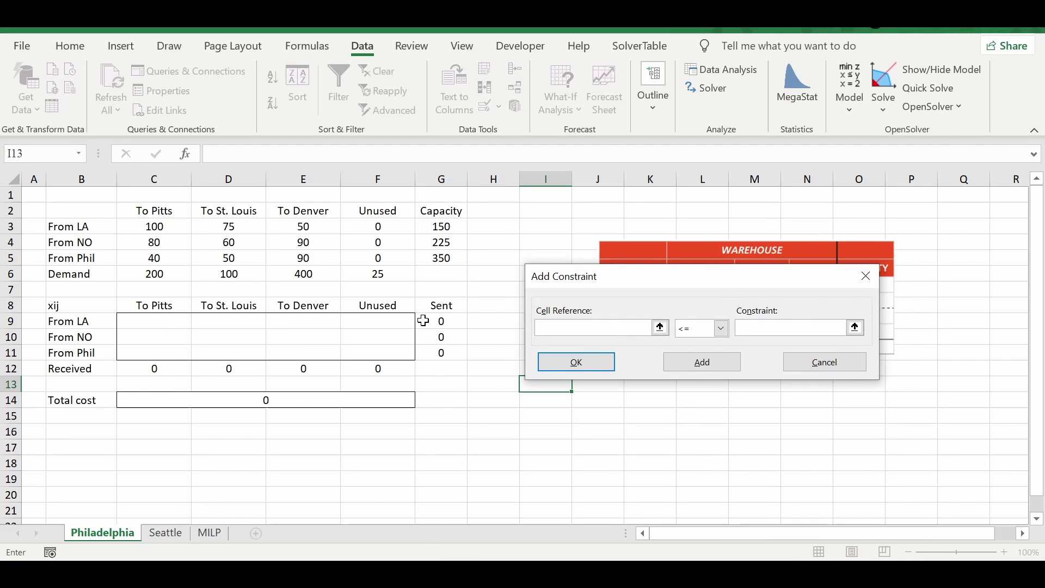
drag(159, 370, 362, 370)
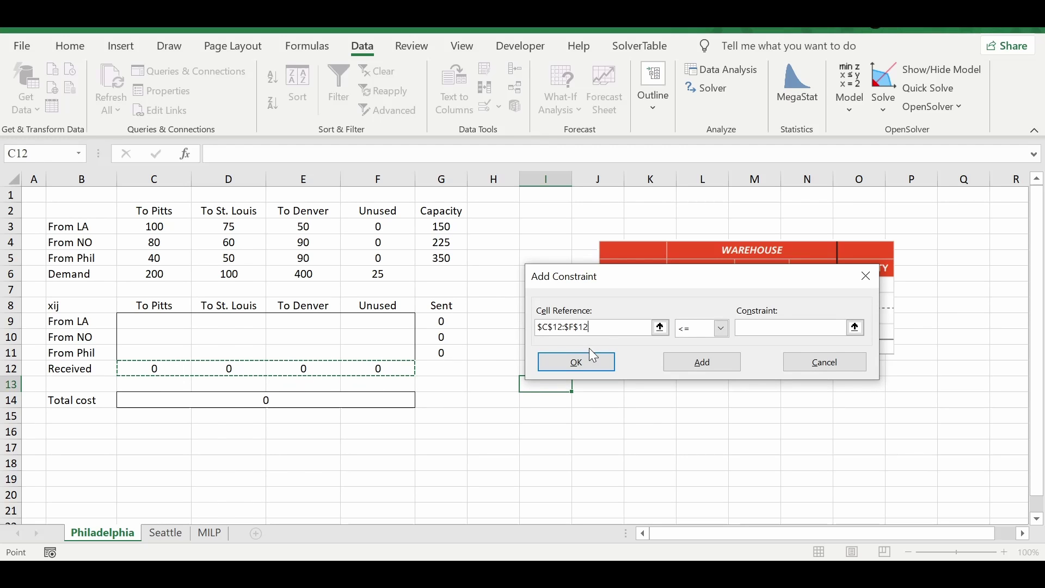
click(710, 325)
click(708, 360)
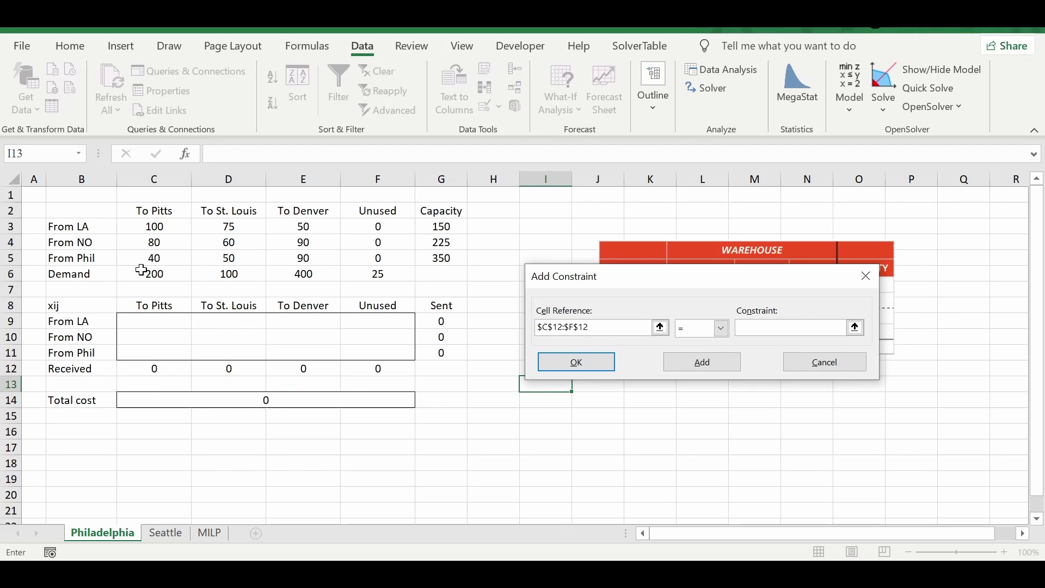
drag(145, 272, 387, 266)
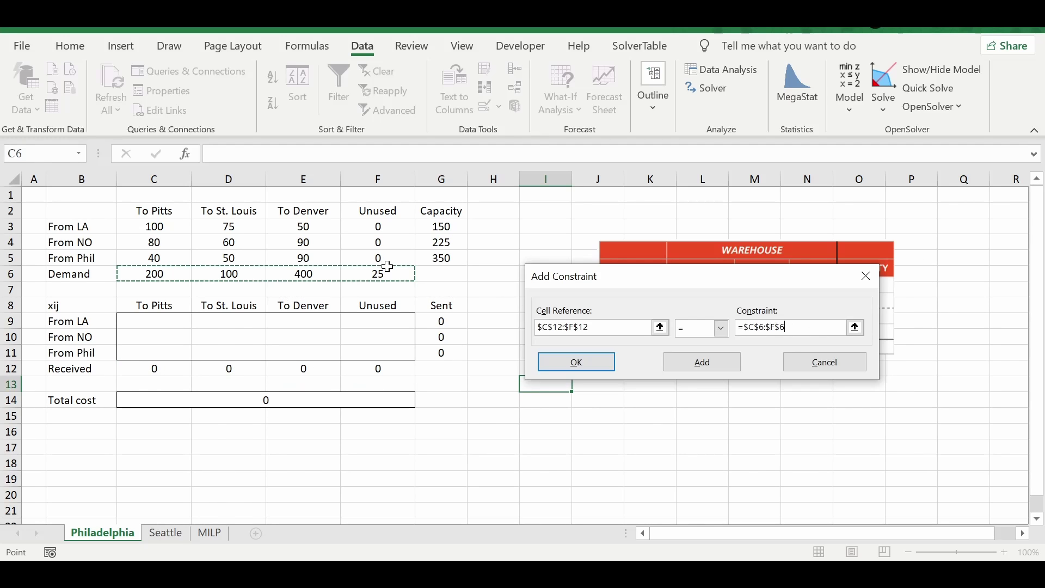
click(694, 367)
Add the Solver constraint that the Sent totals G9:G11 = the Capacity values G3:G5, and return to the Solver parameters
drag(452, 323, 453, 353)
click(706, 329)
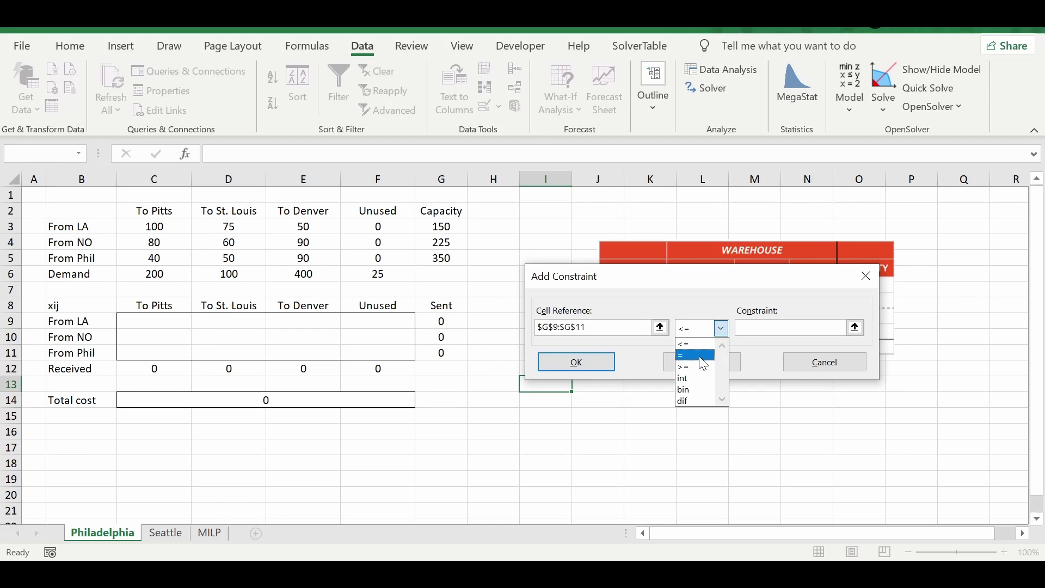
click(687, 353)
click(443, 223)
drag(443, 222, 442, 255)
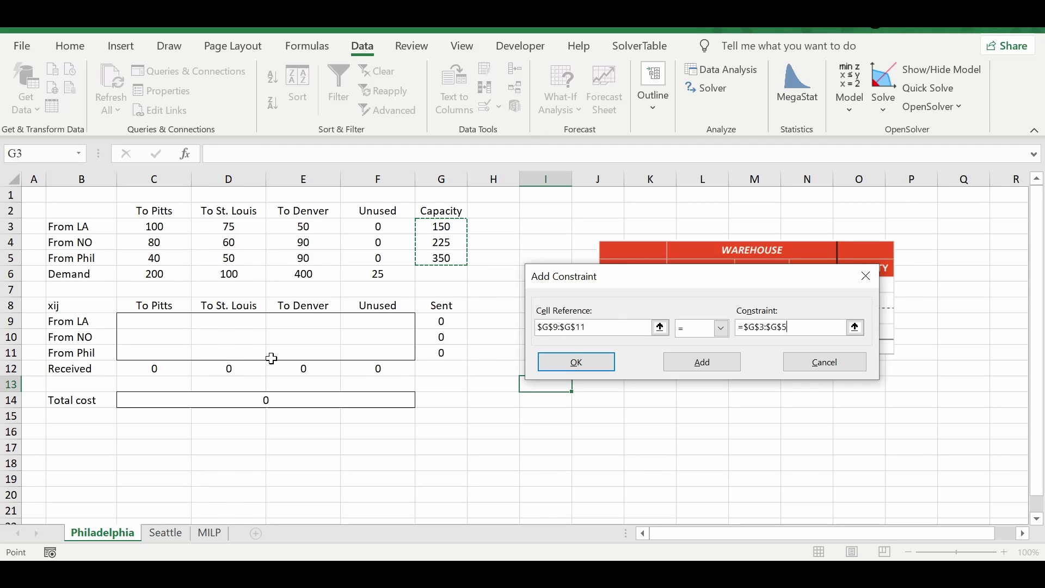
click(724, 361)
click(801, 362)
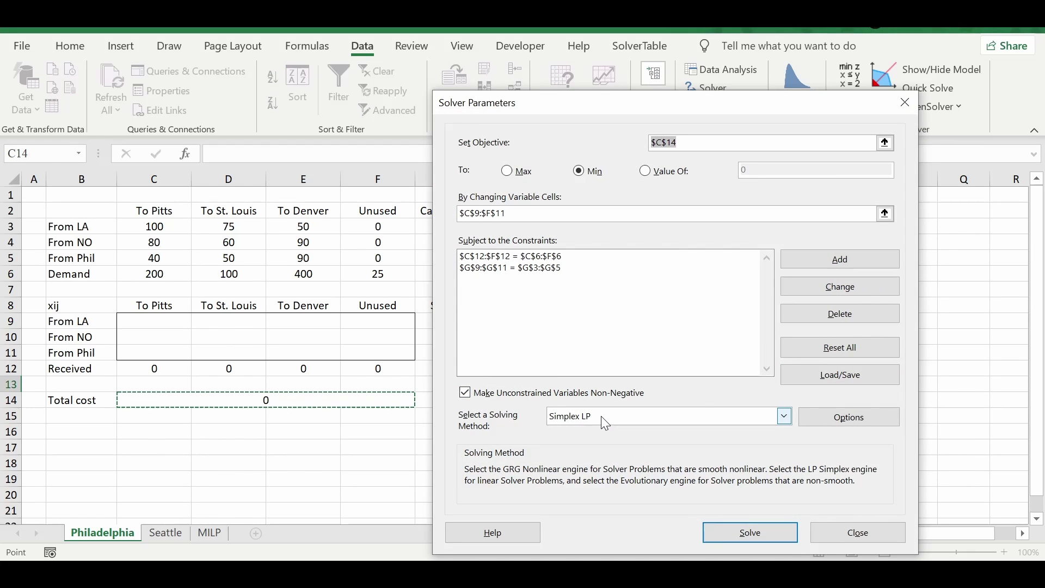
Solve the Philadelphia model with Simplex LP and keep the Solver solution
click(744, 532)
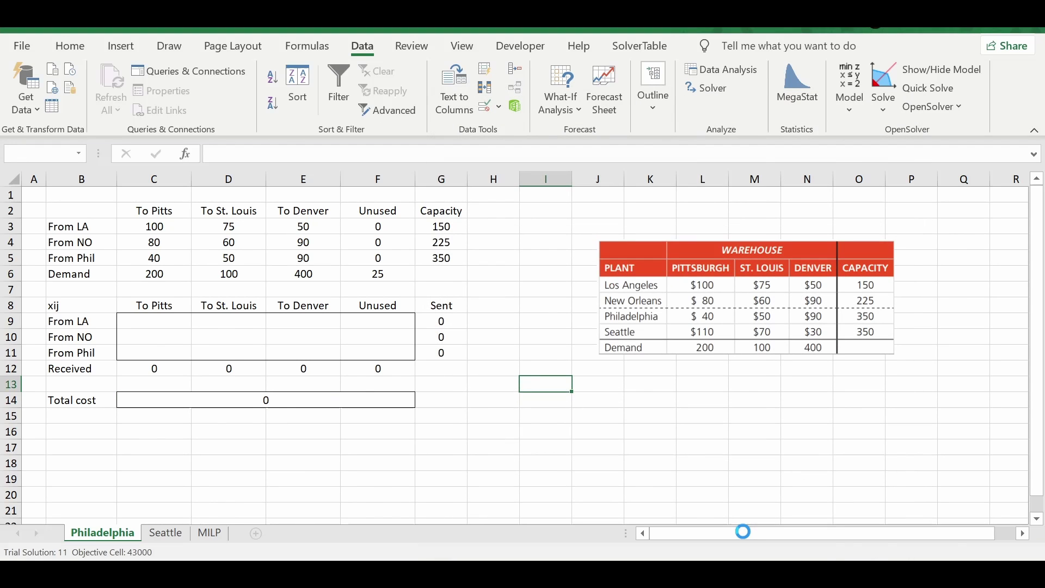
click(340, 340)
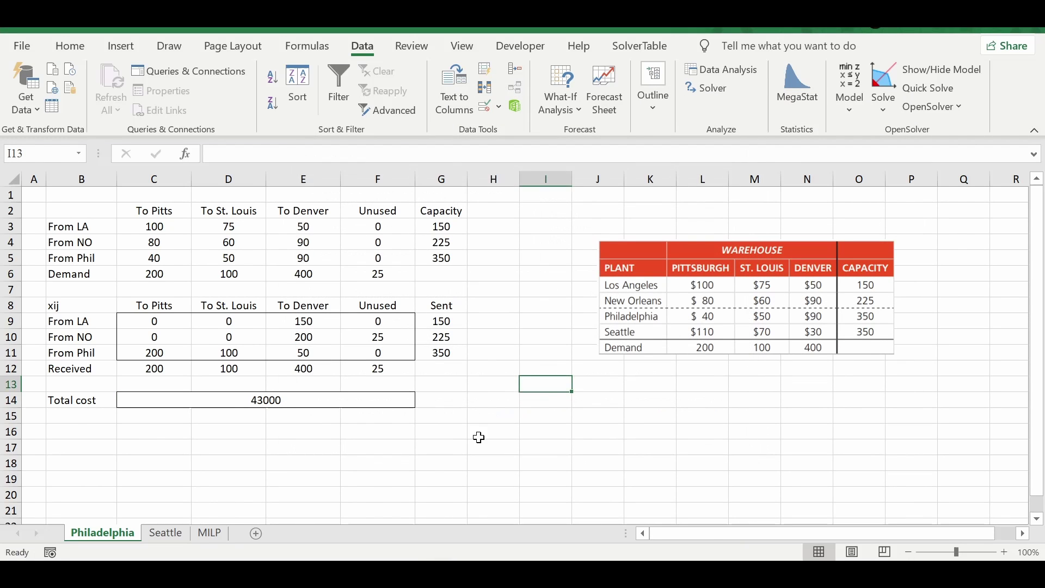
click(480, 439)
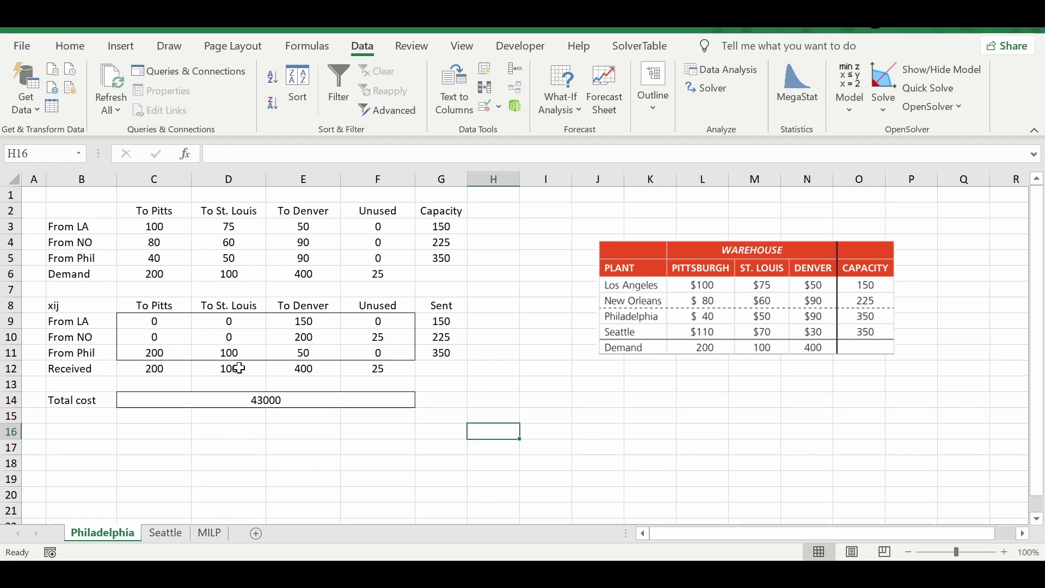
Examine the solved shipment quantities from LA, NO and Phil to each destination, row by row
click(109, 319)
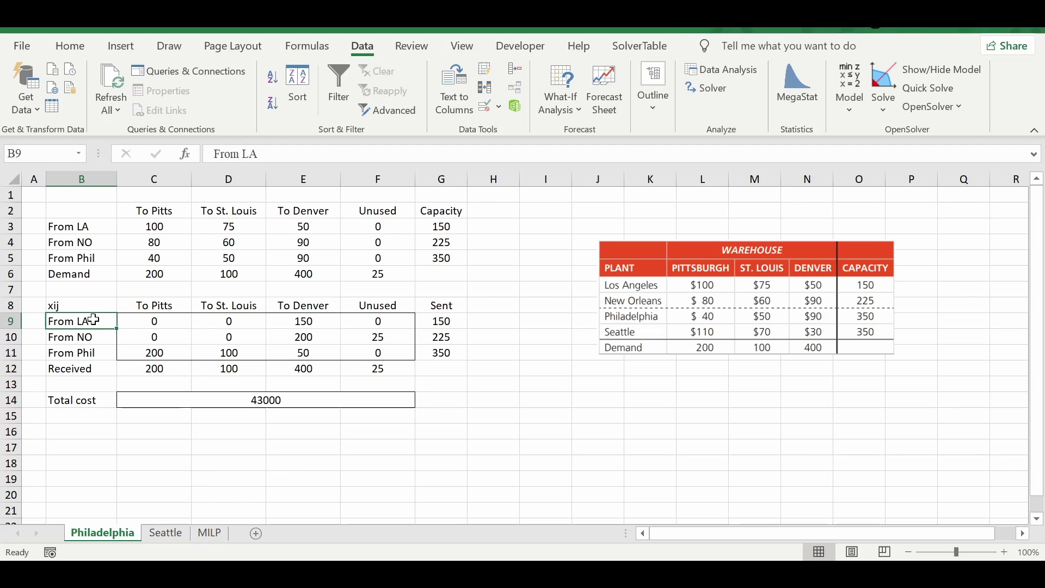
click(295, 326)
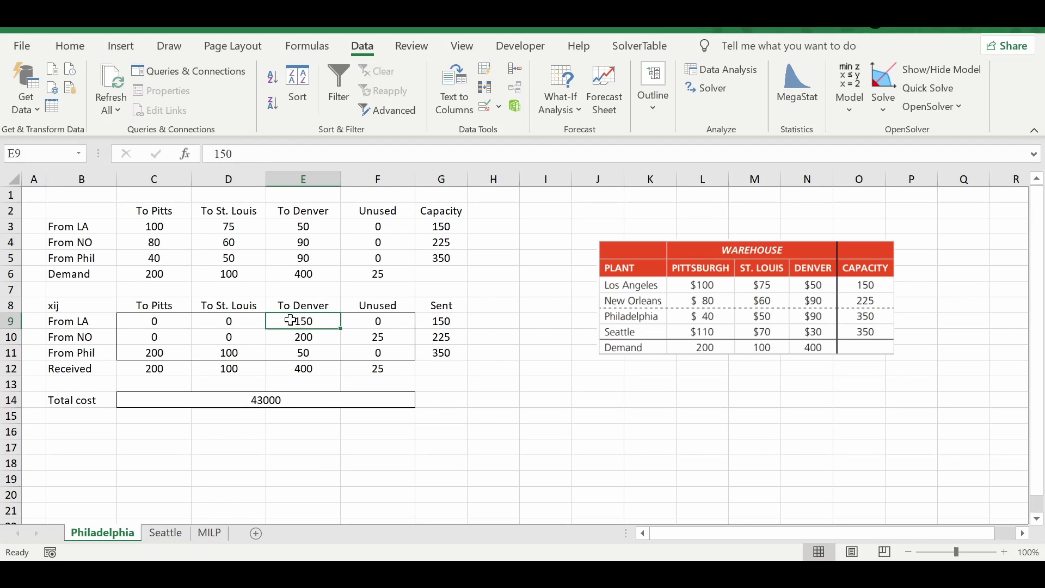
click(101, 339)
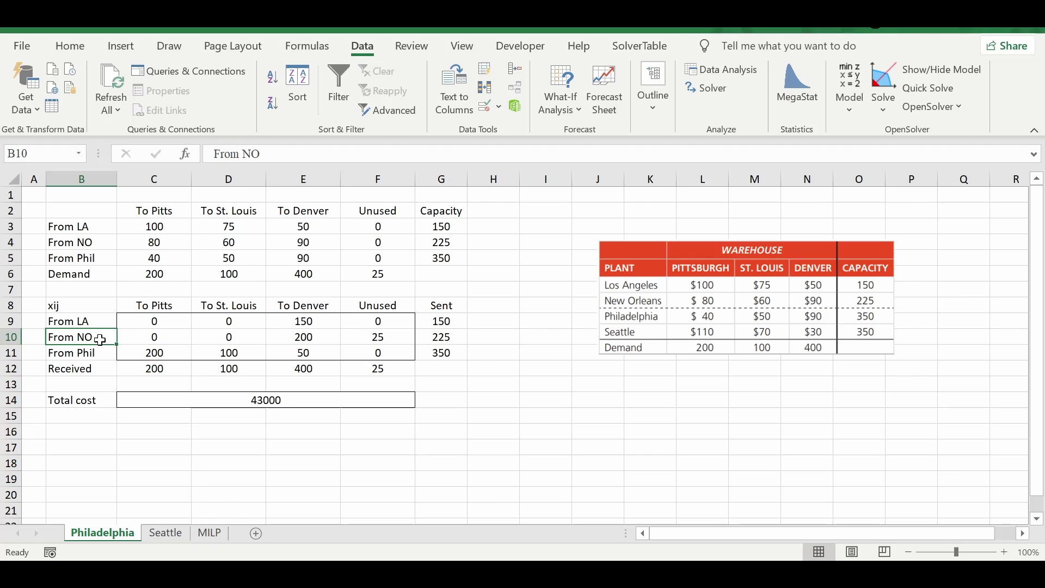
click(309, 339)
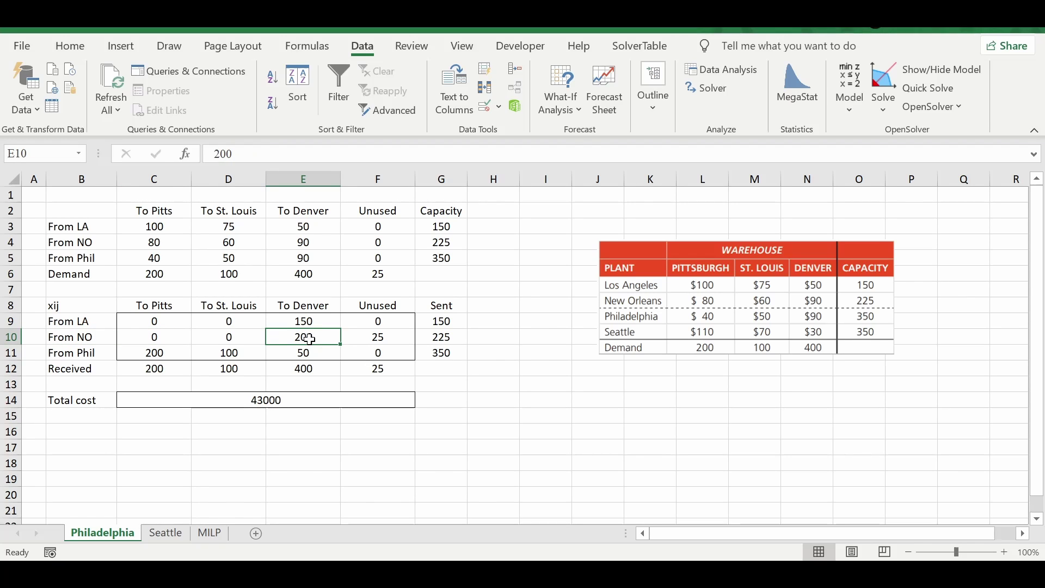
click(373, 332)
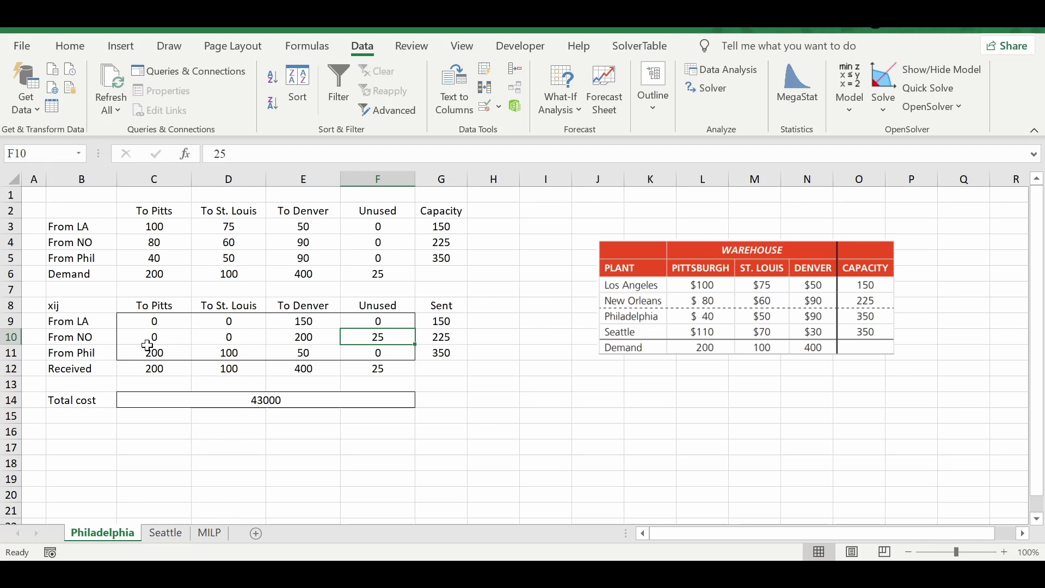
click(89, 355)
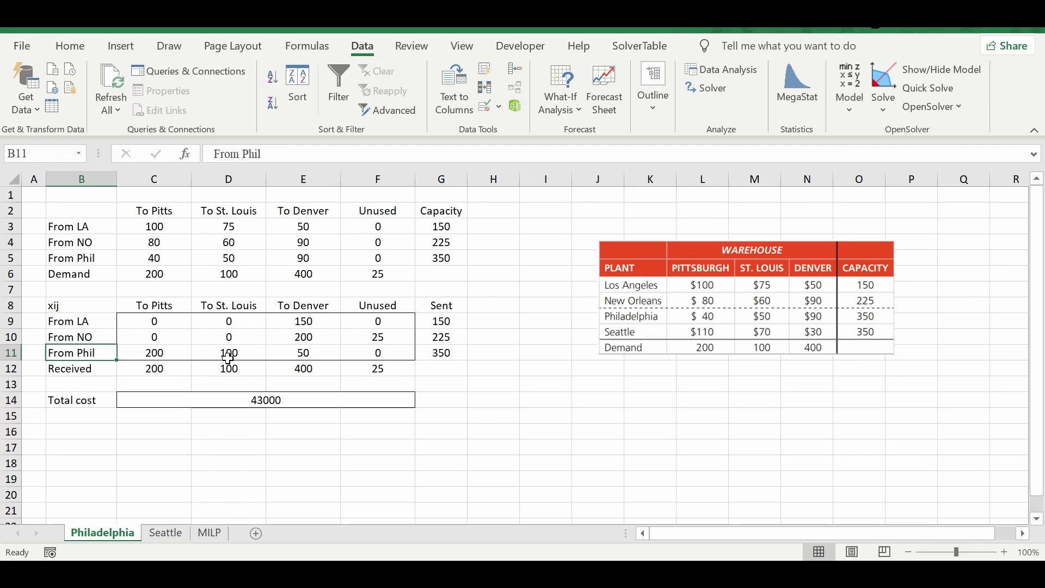
click(165, 308)
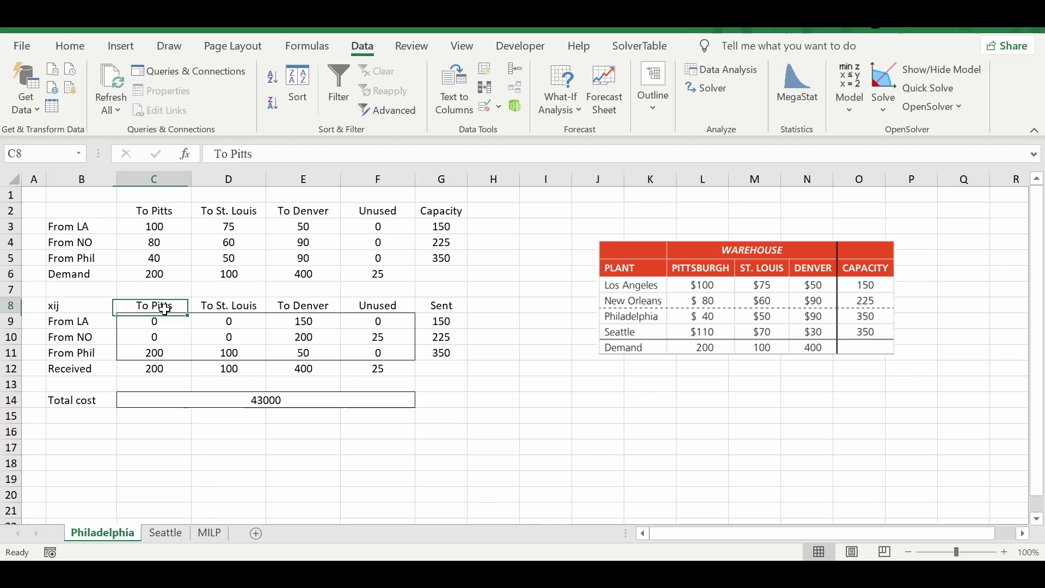
click(169, 354)
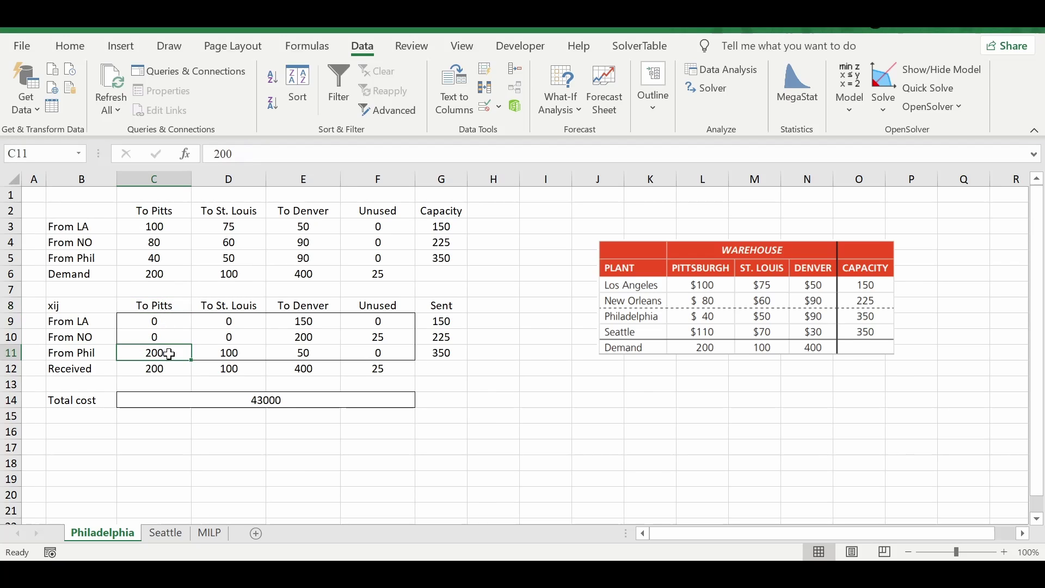
click(236, 354)
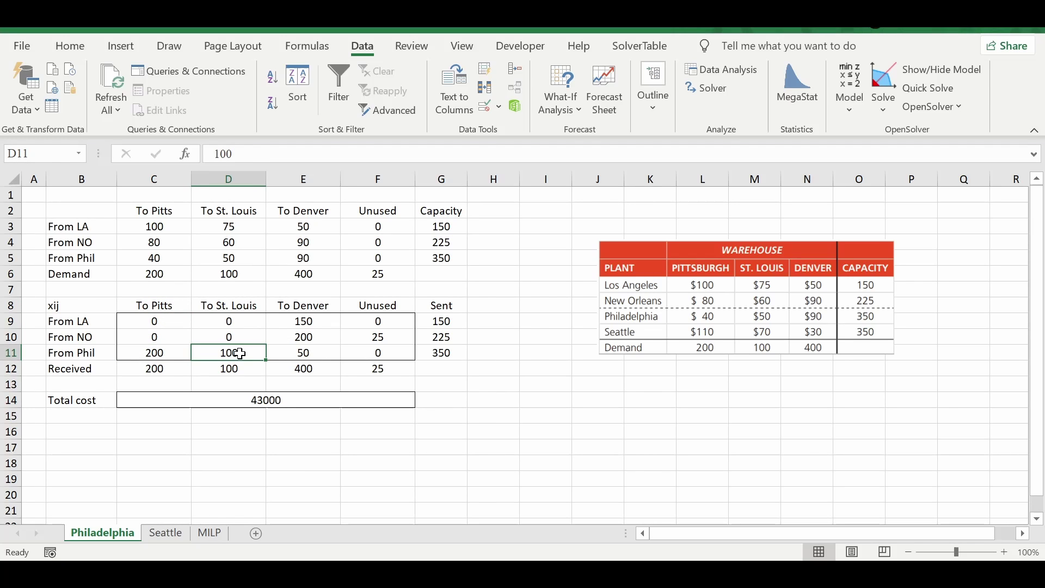
click(332, 356)
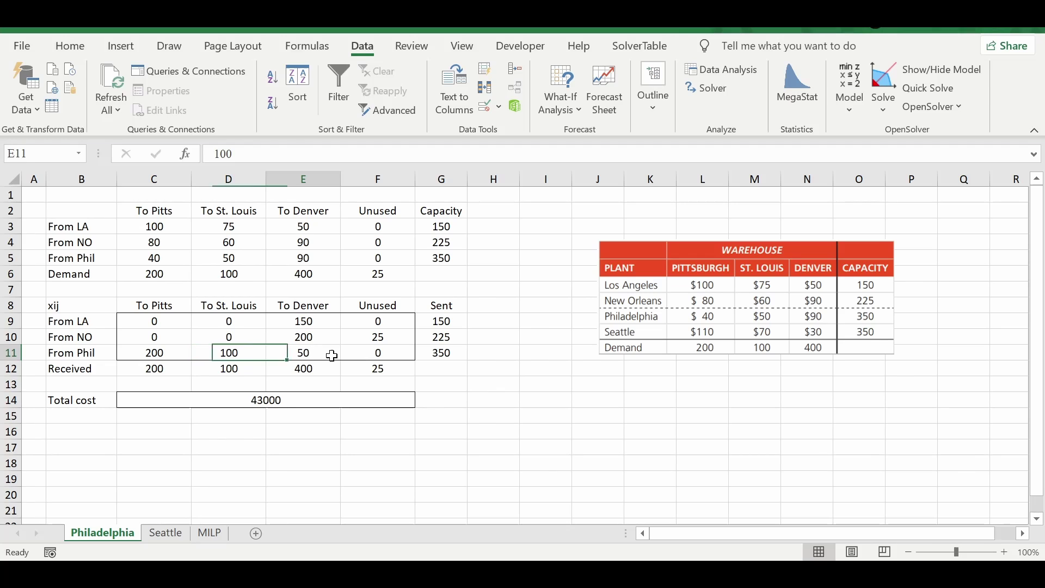
Review the Denver and St. Louis shipment columns, the Received totals in C12:F12 and the Sent totals in G9:G11
drag(322, 324, 317, 354)
drag(212, 322, 220, 360)
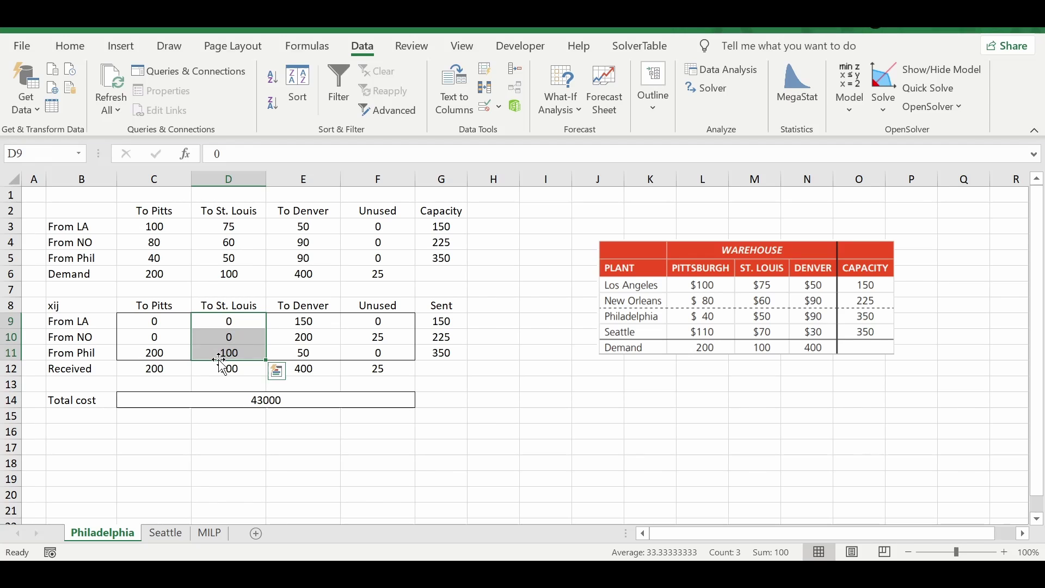
drag(152, 370, 364, 367)
drag(431, 328, 431, 347)
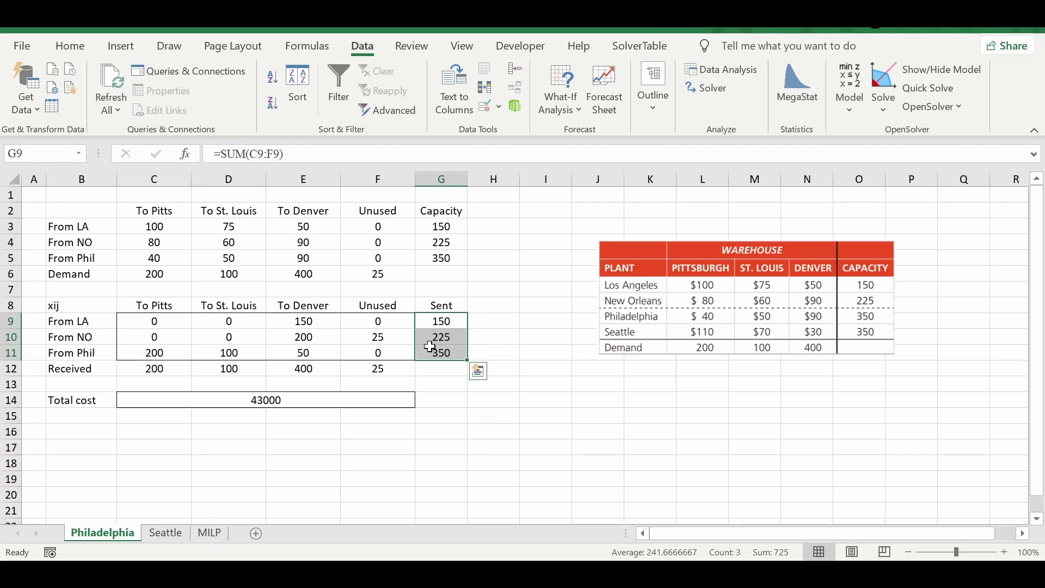
click(648, 398)
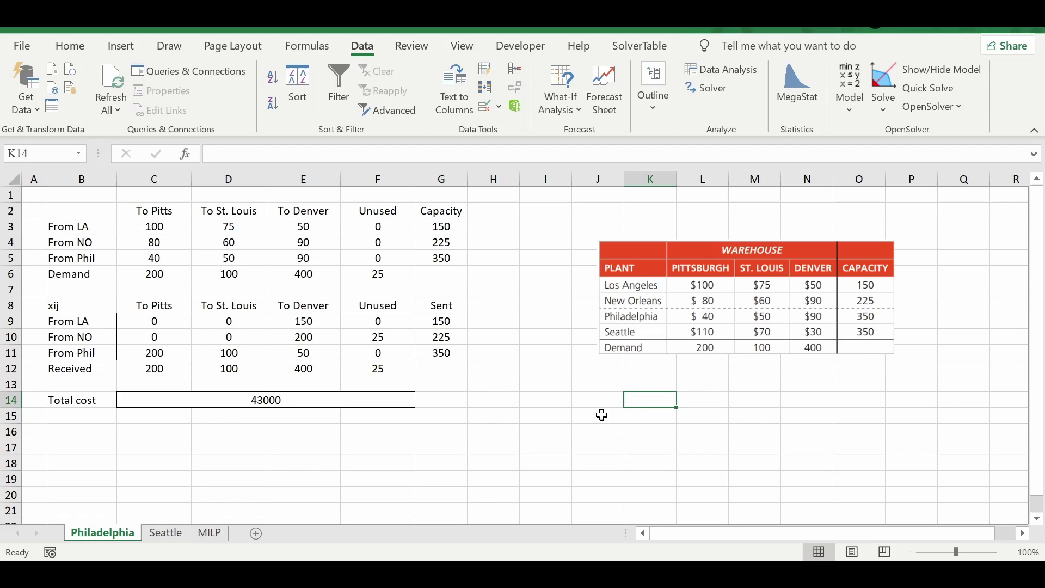
On the Seattle sheet, colour the text of both From Seattle labels, B5 and B11, dark red
click(184, 536)
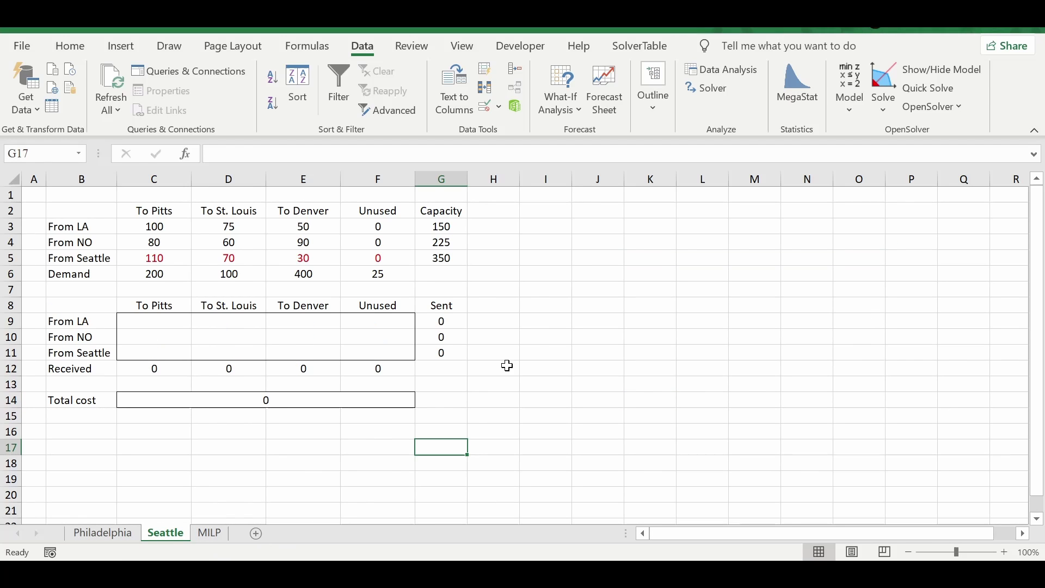
click(541, 353)
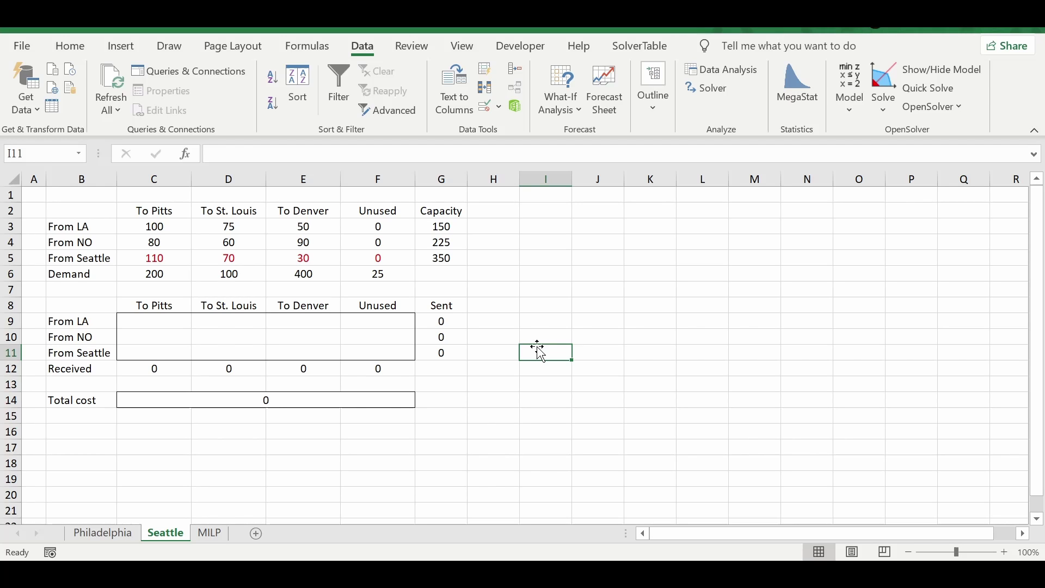
click(109, 258)
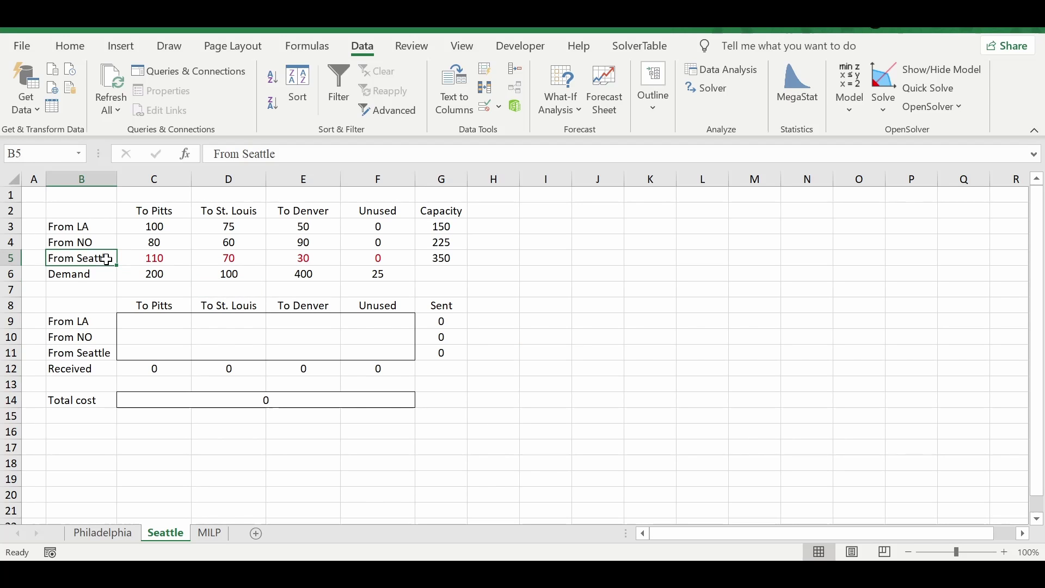
ctrl+click(107, 350)
click(77, 50)
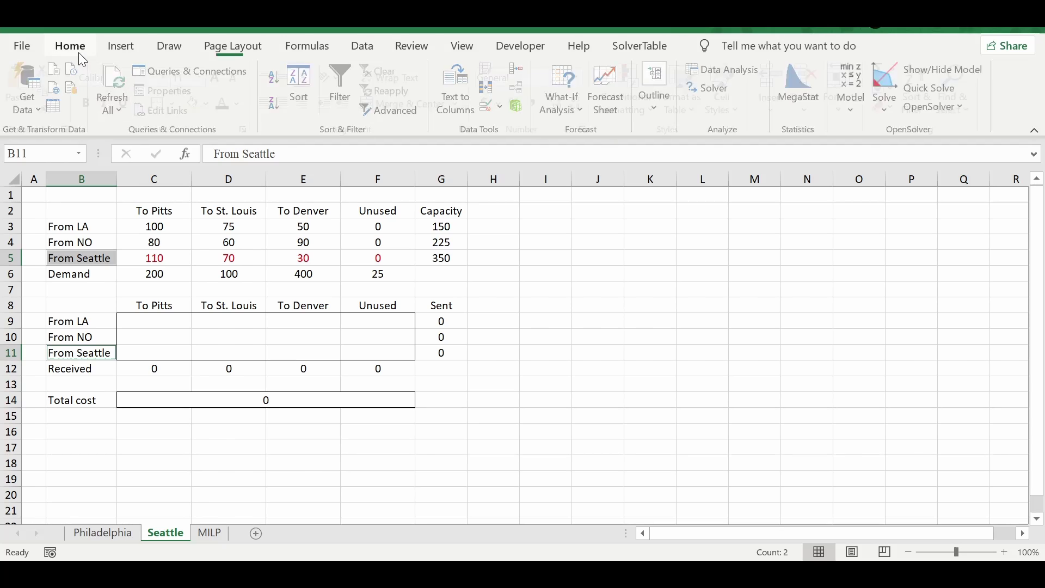
click(245, 103)
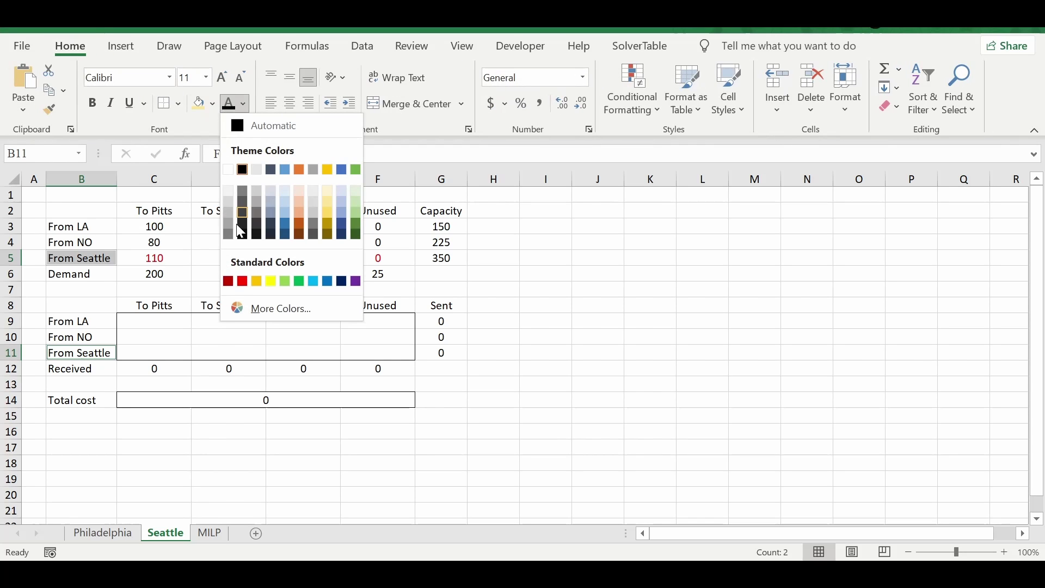
click(233, 281)
Compare the Seattle cost row C5:F5 with the Philadelphia sheet's corresponding cost row
drag(174, 263, 370, 258)
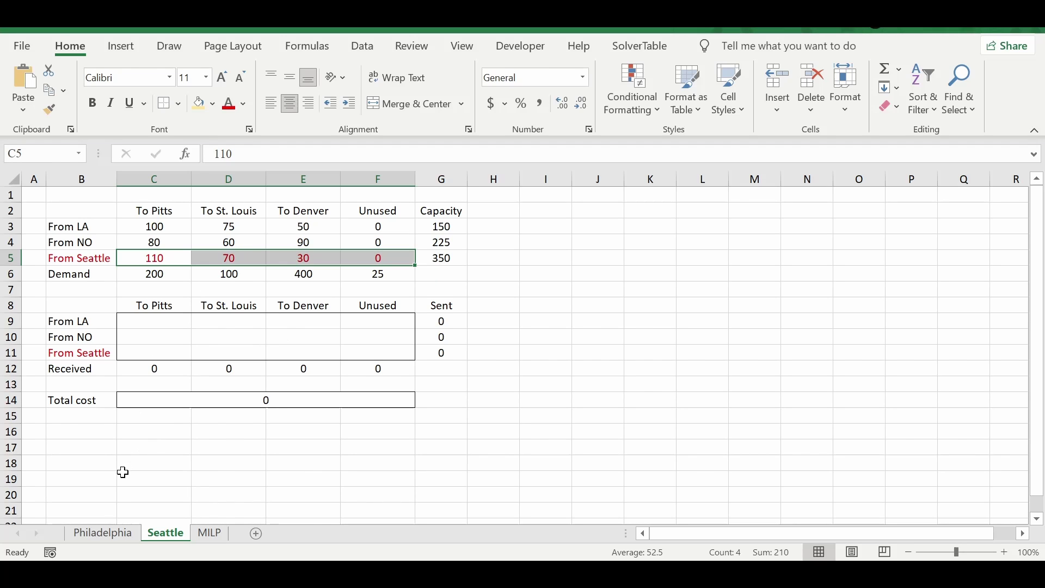
click(104, 533)
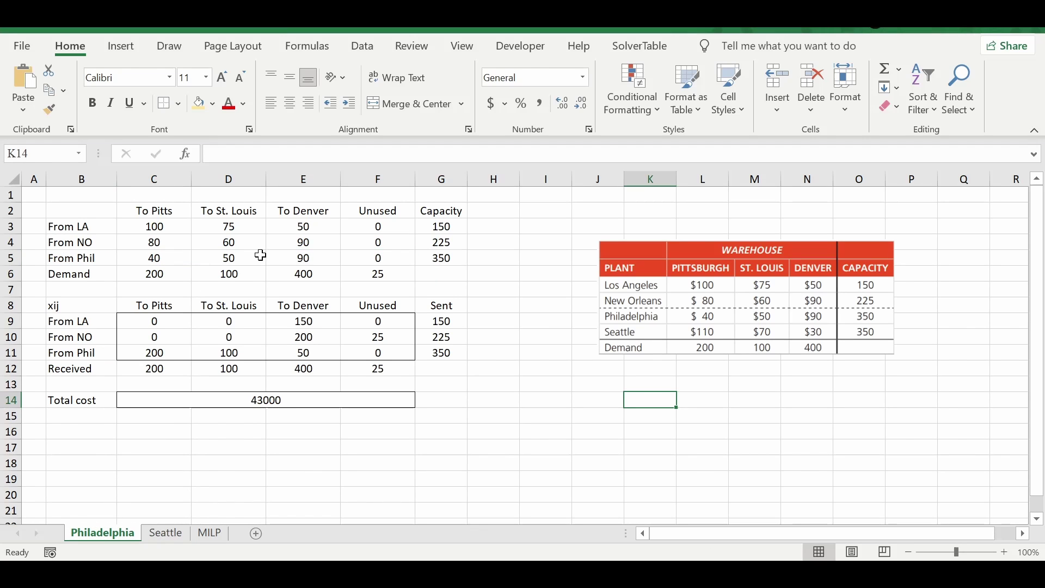
drag(165, 260, 376, 260)
click(166, 534)
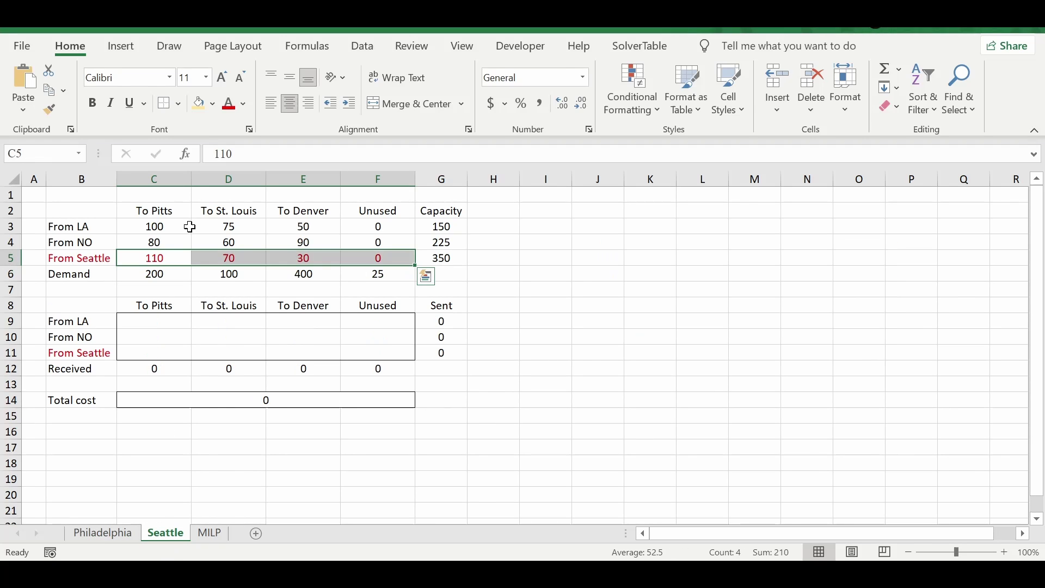
drag(167, 255, 409, 259)
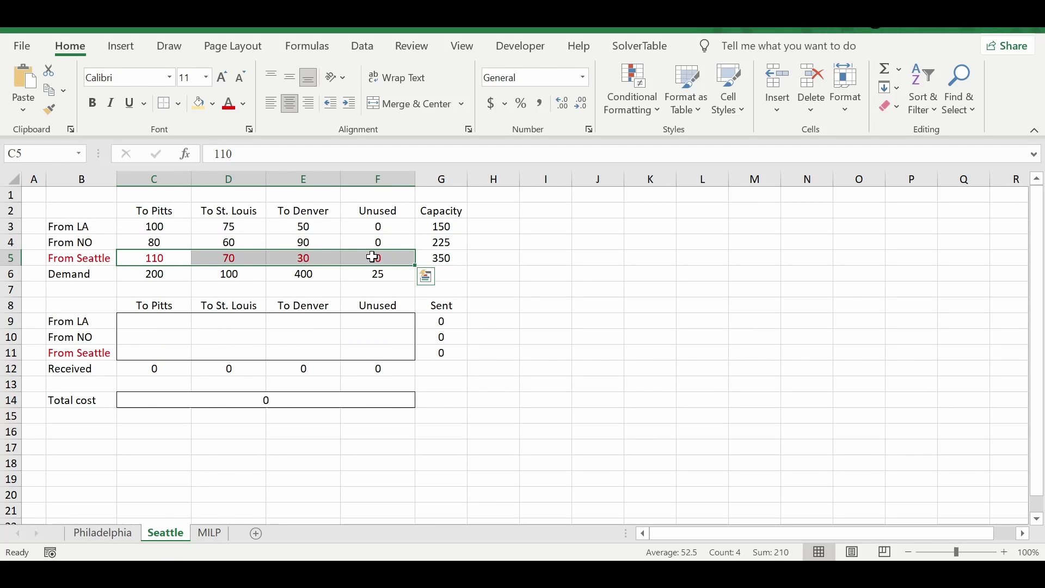
click(682, 257)
Solve the Seattle model with Solver's existing settings, keeping the solution and generating Answer and Sensitivity reports
click(364, 49)
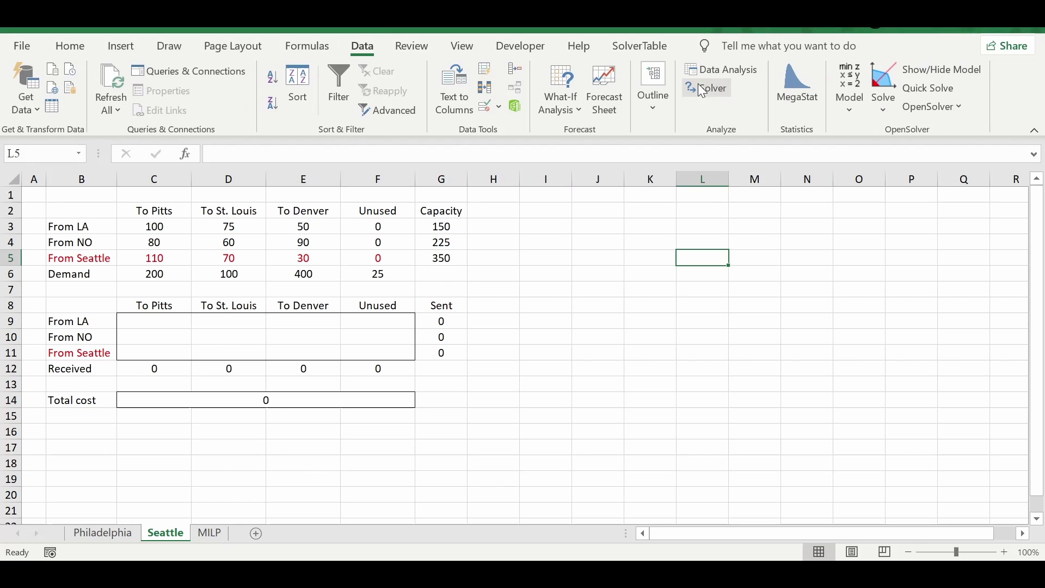
click(713, 88)
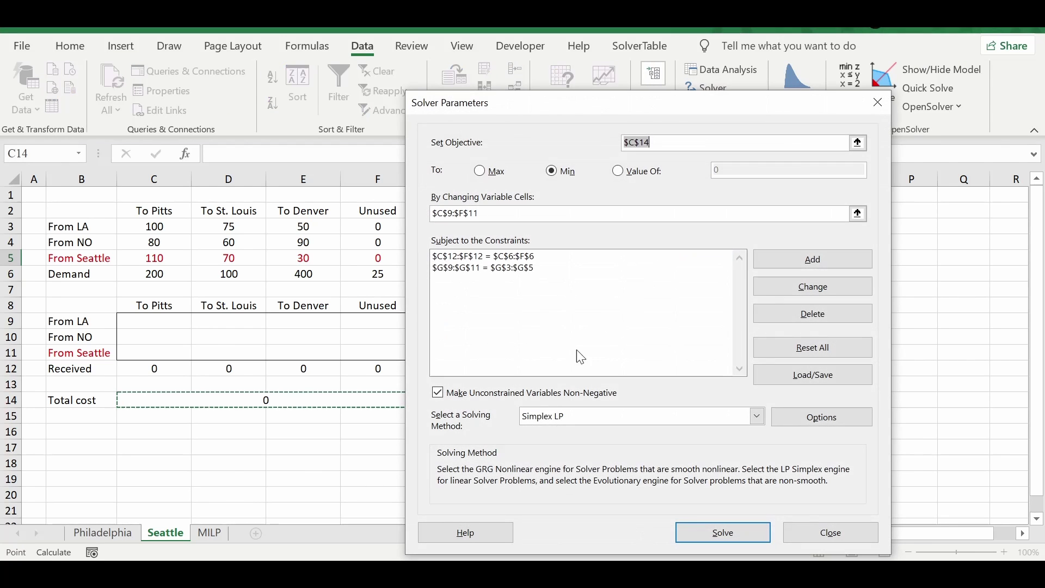
click(723, 533)
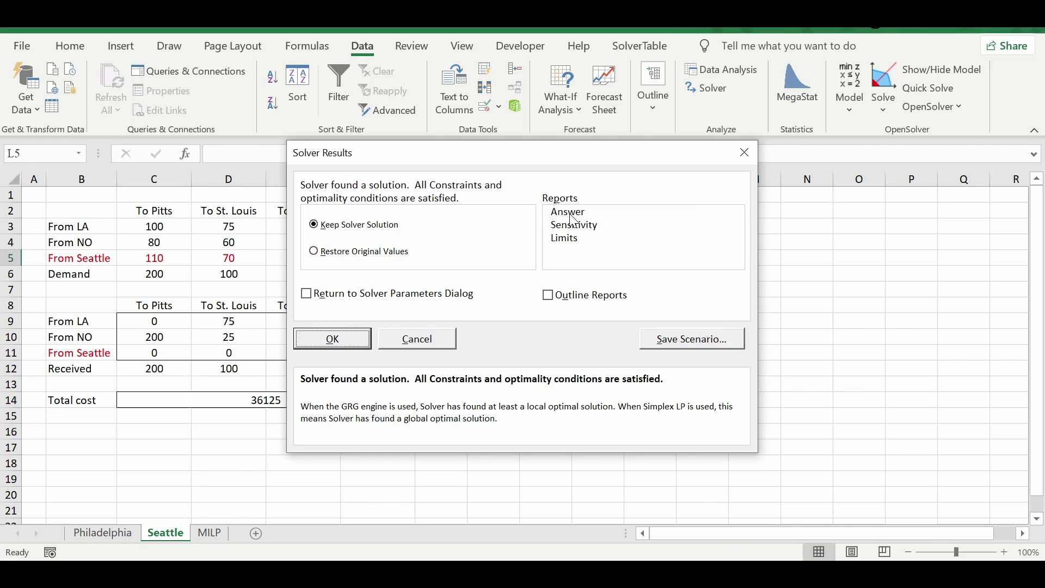
click(571, 214)
click(573, 225)
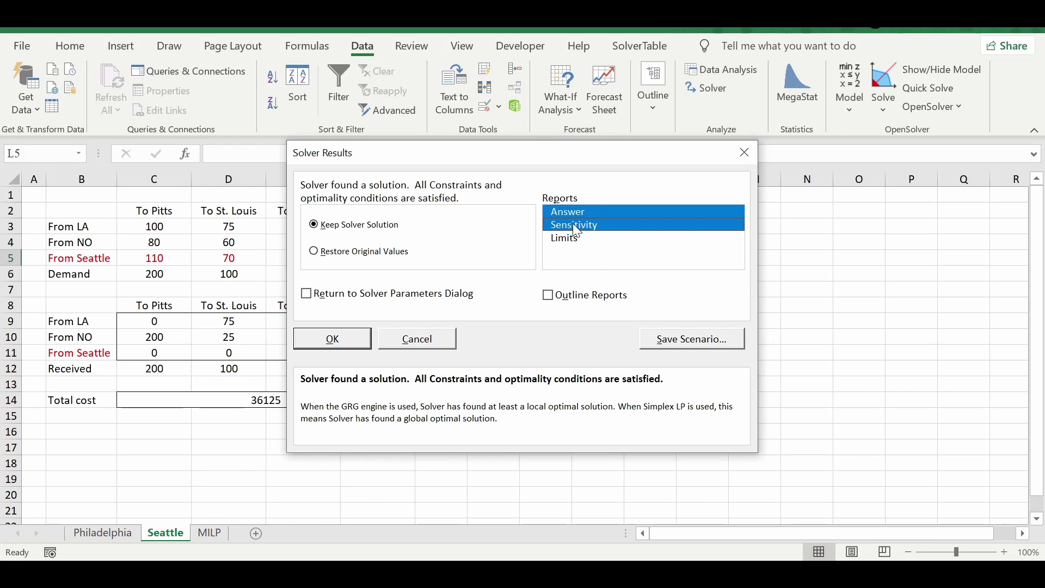
click(349, 340)
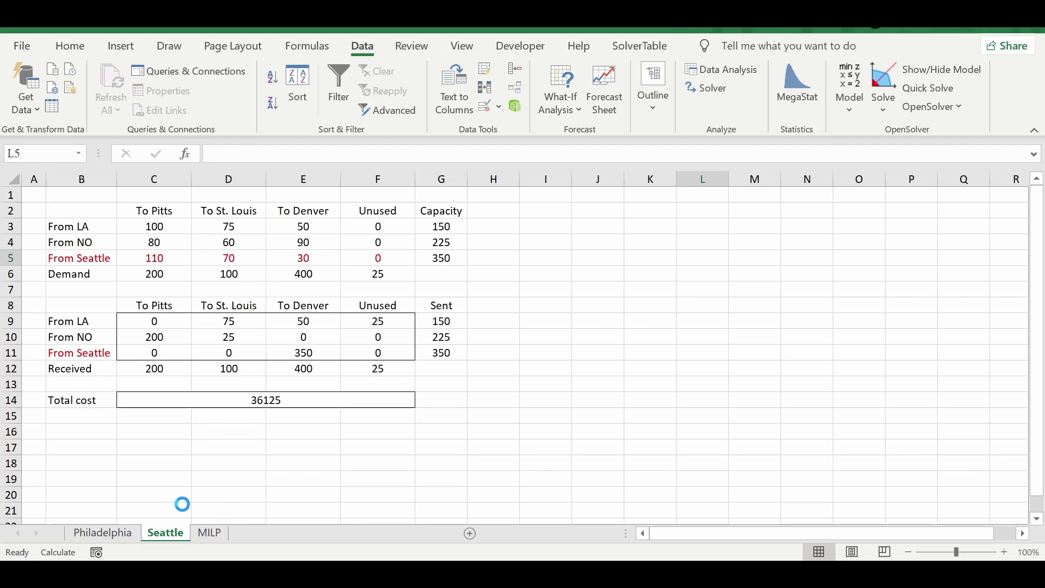
Look through Answer Report 1 from the objective cell down past the variable cells and back
click(191, 533)
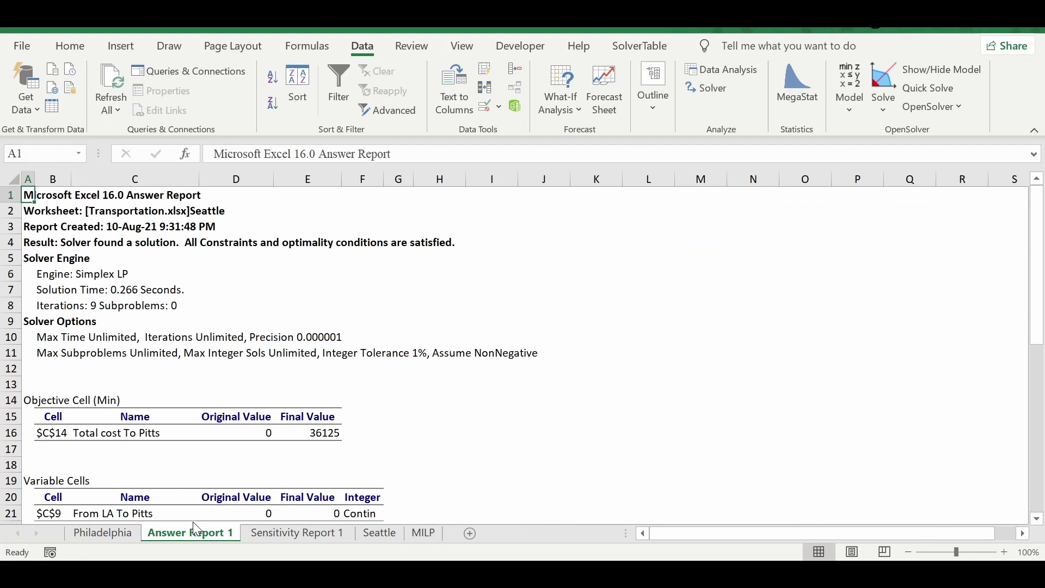
click(397, 400)
scroll(398, 400, down, 4)
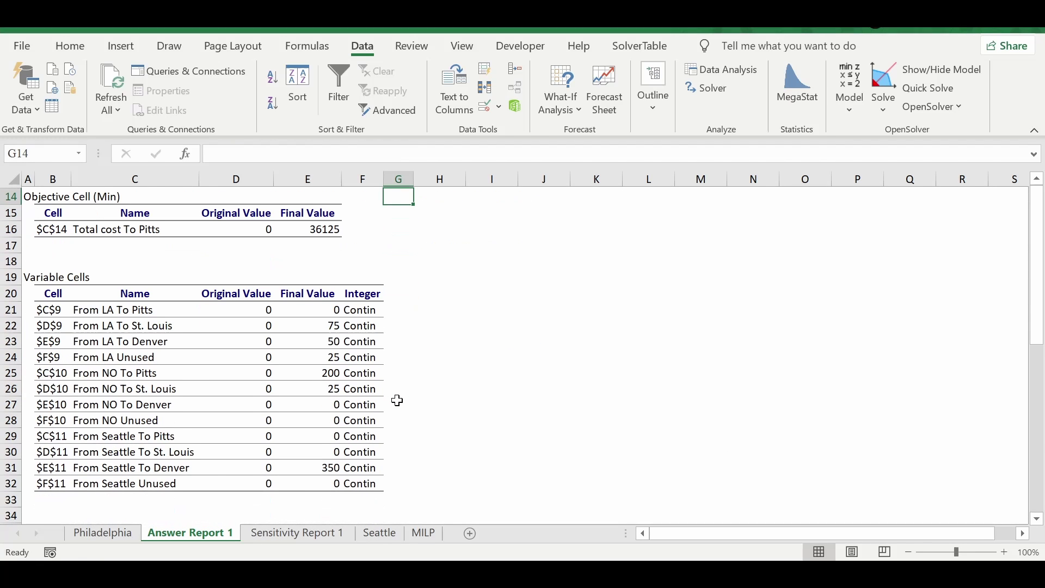
scroll(397, 400, down, 3)
scroll(398, 400, up, 4)
scroll(398, 400, right, 1)
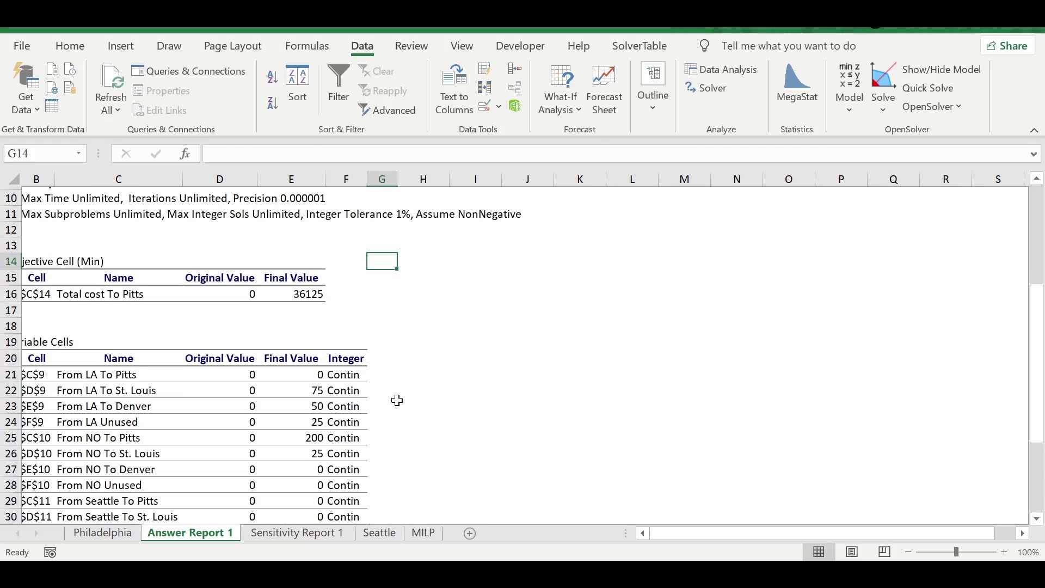
Review the route names and their final values in the Variable Cells table of Answer Report 1
drag(98, 374, 115, 514)
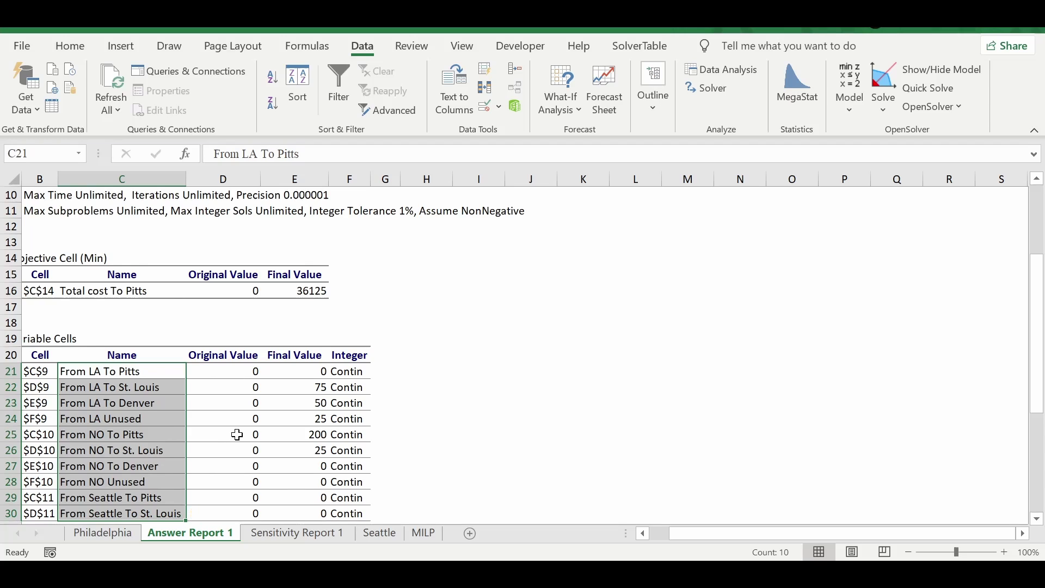
scroll(237, 434, down, 2)
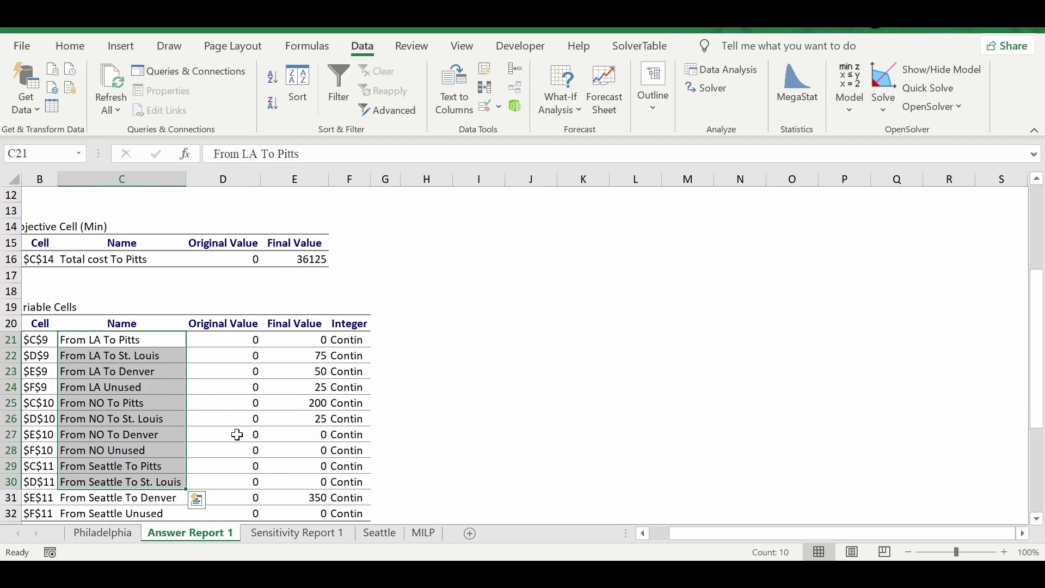
click(139, 338)
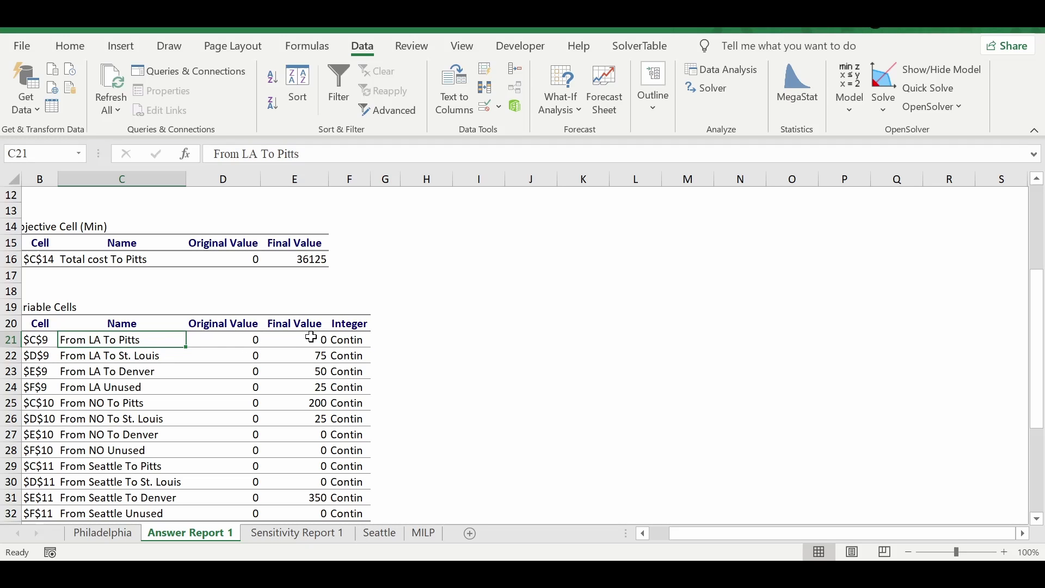
drag(311, 339, 322, 434)
scroll(404, 317, up, 1)
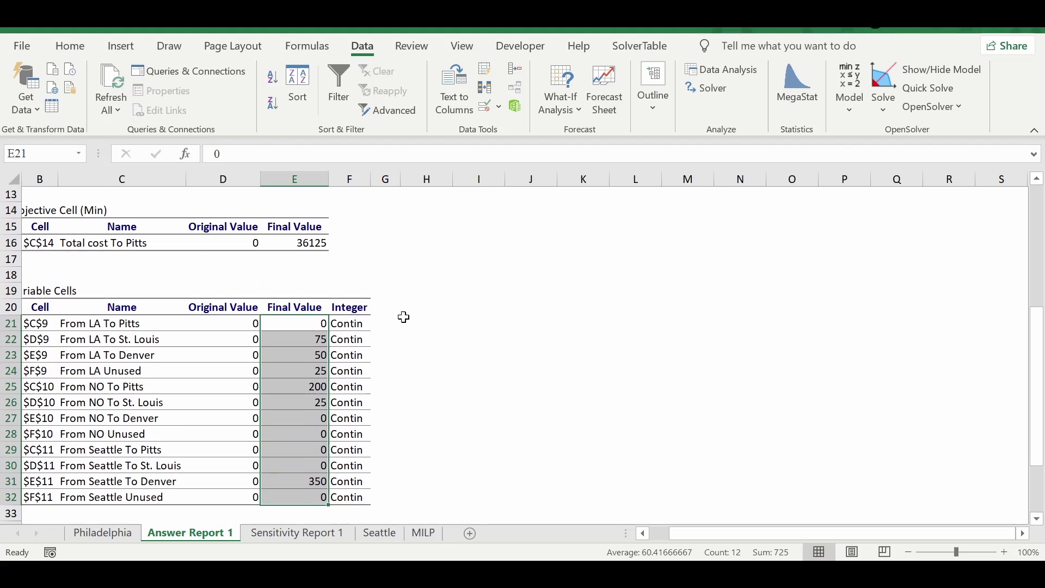
drag(79, 321, 156, 361)
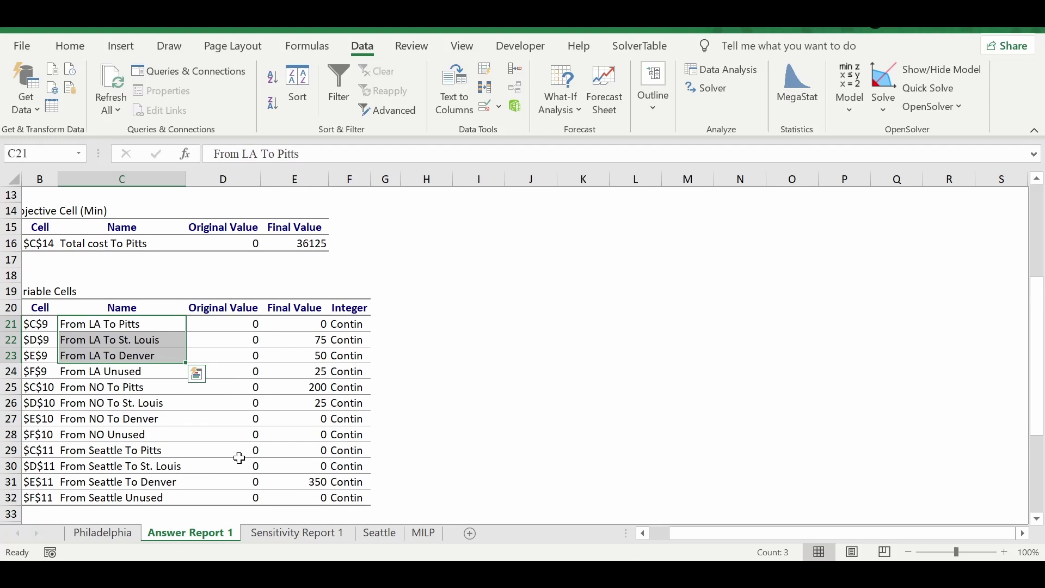
In Sensitivity Report 1, inspect the objective coefficients of the LA, NO and Seattle Unused variables
click(288, 533)
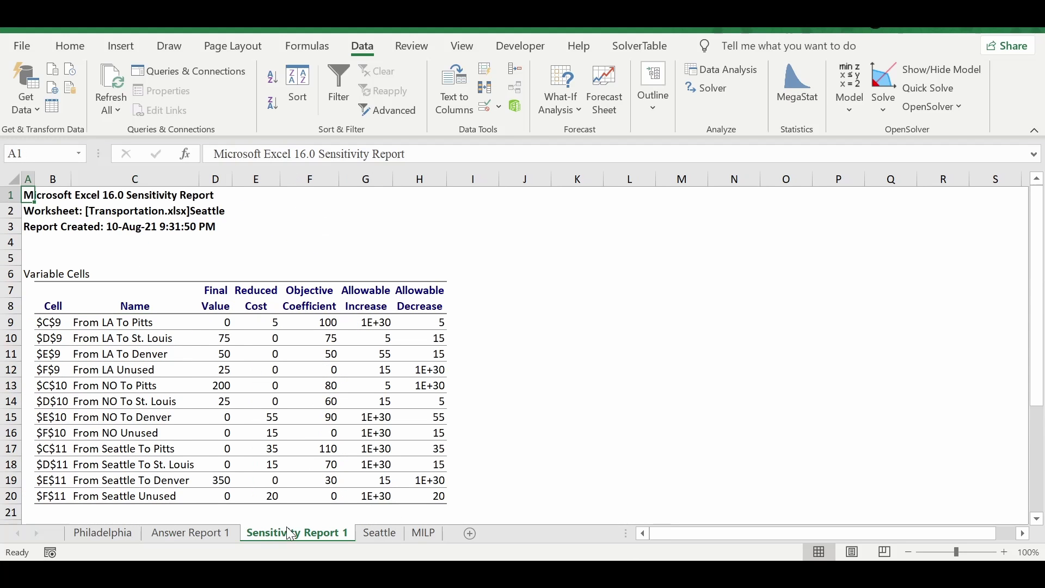
click(333, 370)
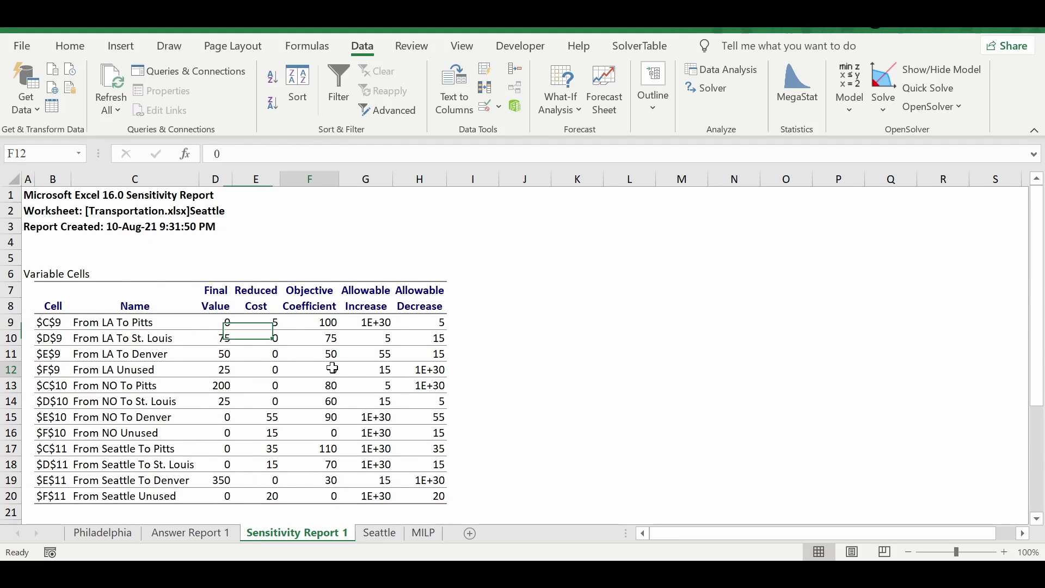
ctrl+click(330, 432)
ctrl+click(334, 495)
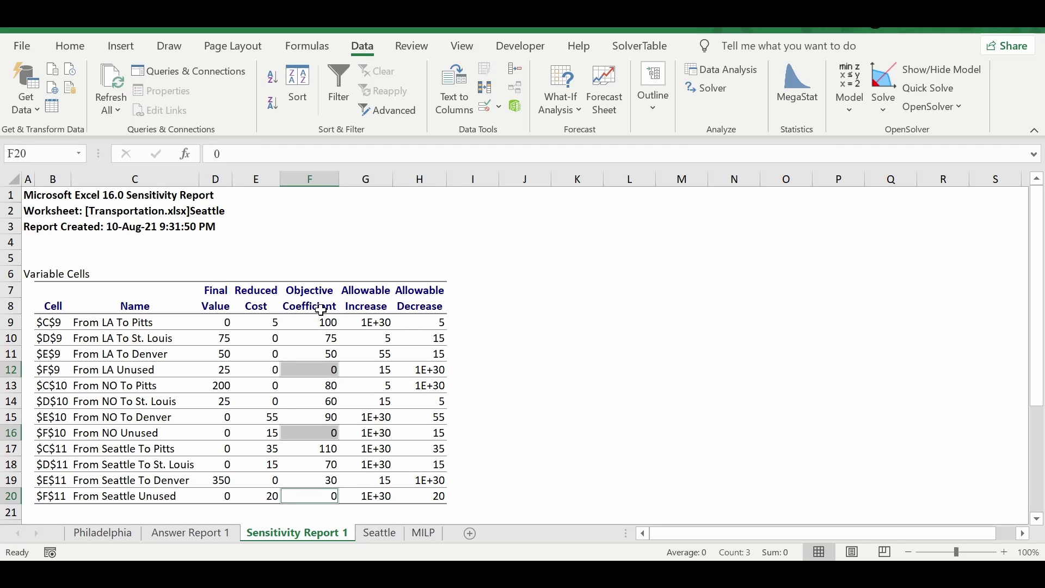
Examine the Allowable Increase and Allowable Decrease columns for the variable cells, and glance through the Constraints section
drag(376, 322, 417, 416)
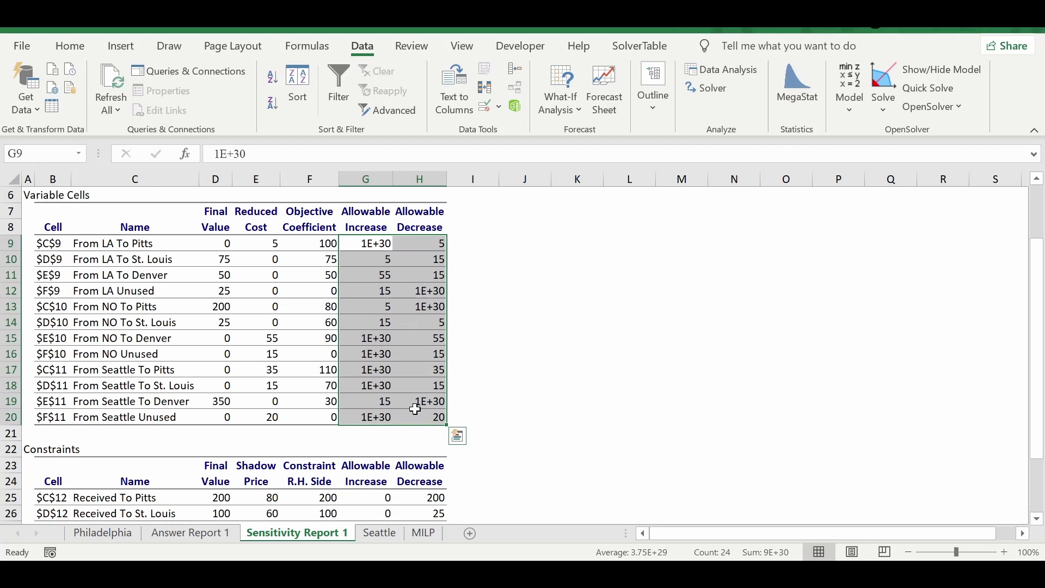
click(532, 371)
scroll(532, 369, up, 2)
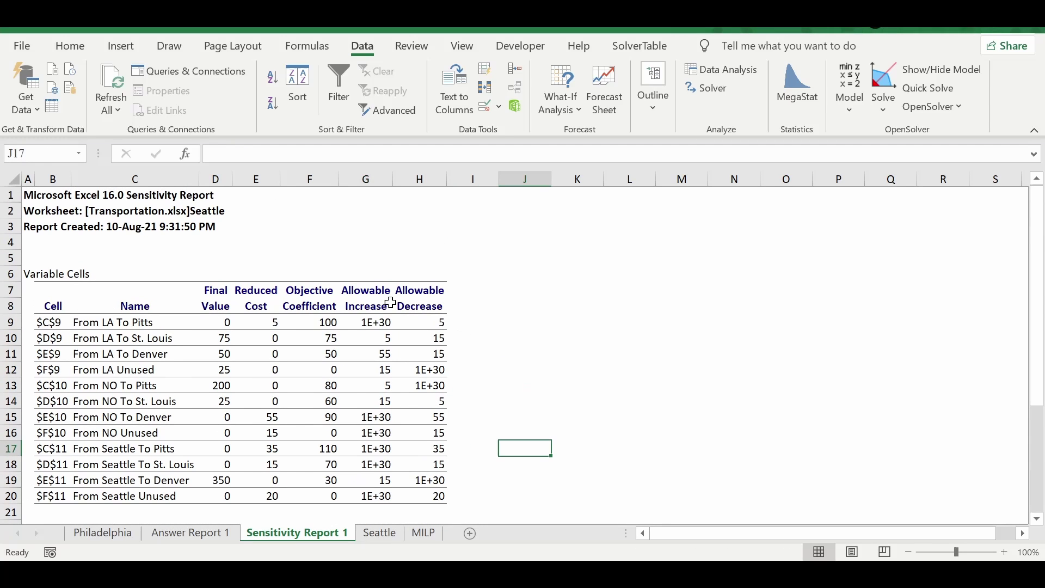
drag(370, 306, 410, 494)
click(526, 376)
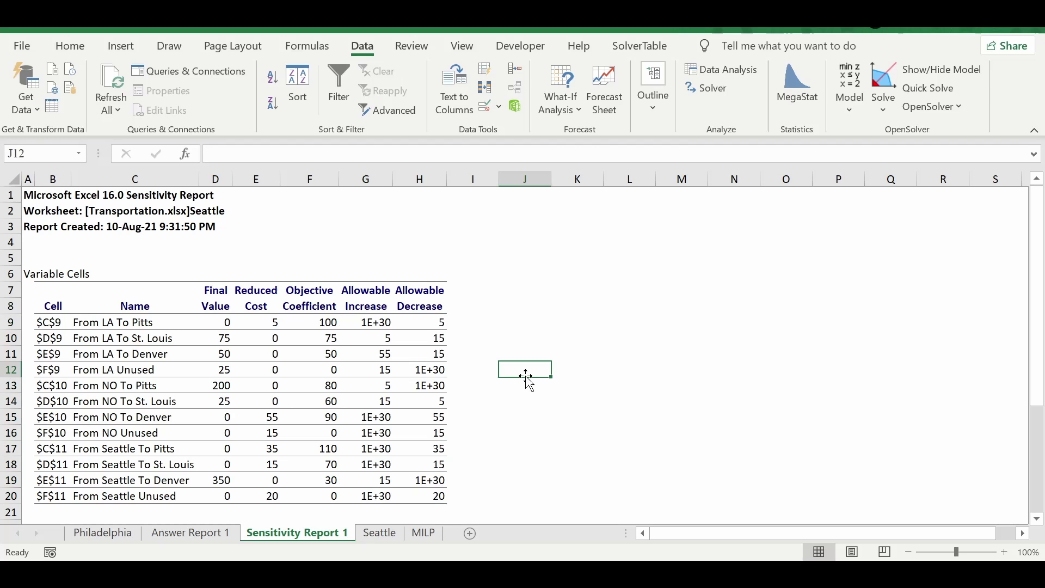
click(381, 322)
drag(381, 321, 388, 525)
click(486, 446)
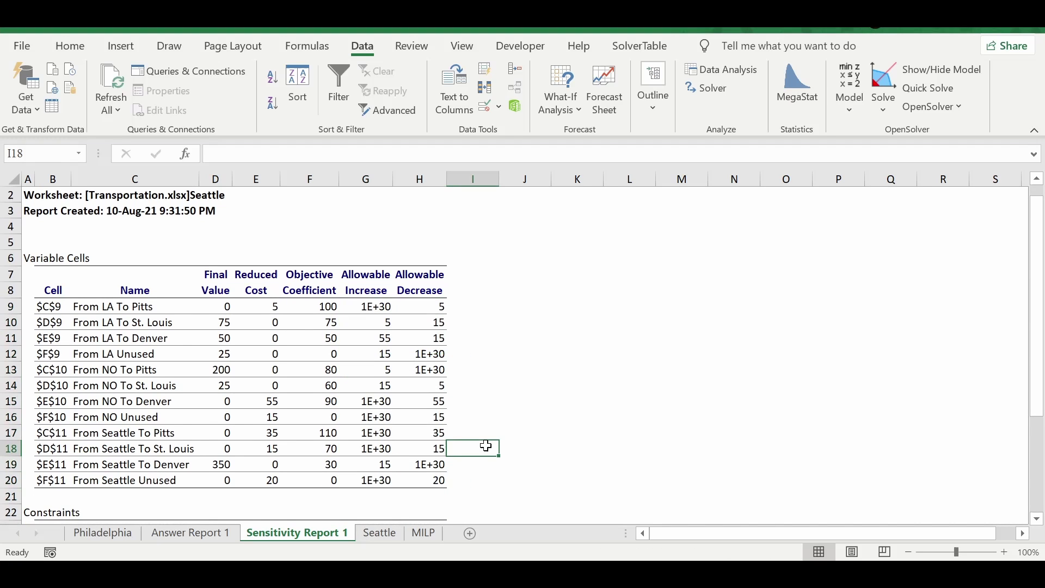
scroll(486, 446, down, 5)
scroll(486, 445, up, 5)
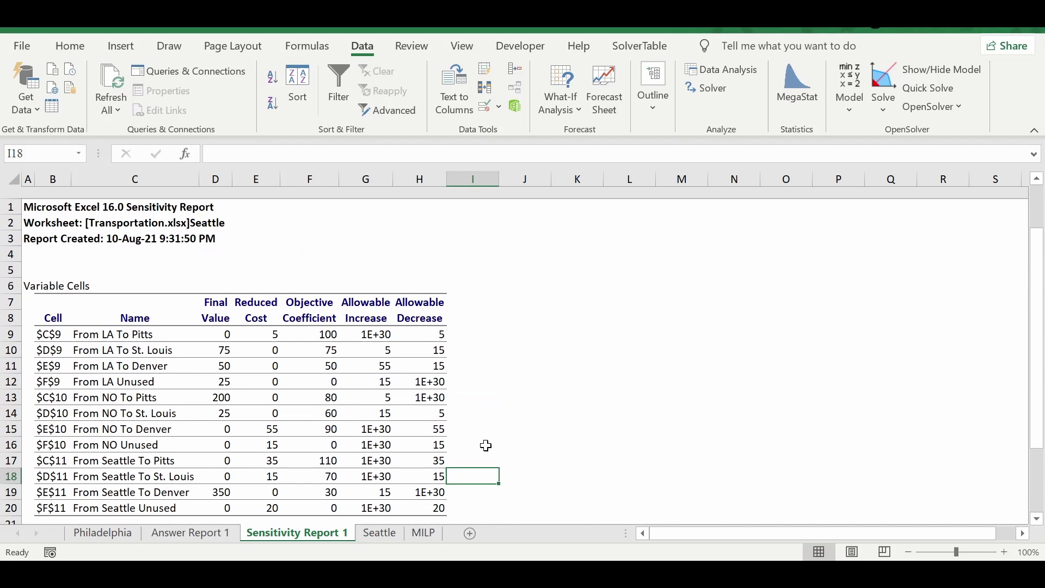
Inspect the From LA To St. Louis row's objective coefficient and allowable increase in the sensitivity report
click(506, 337)
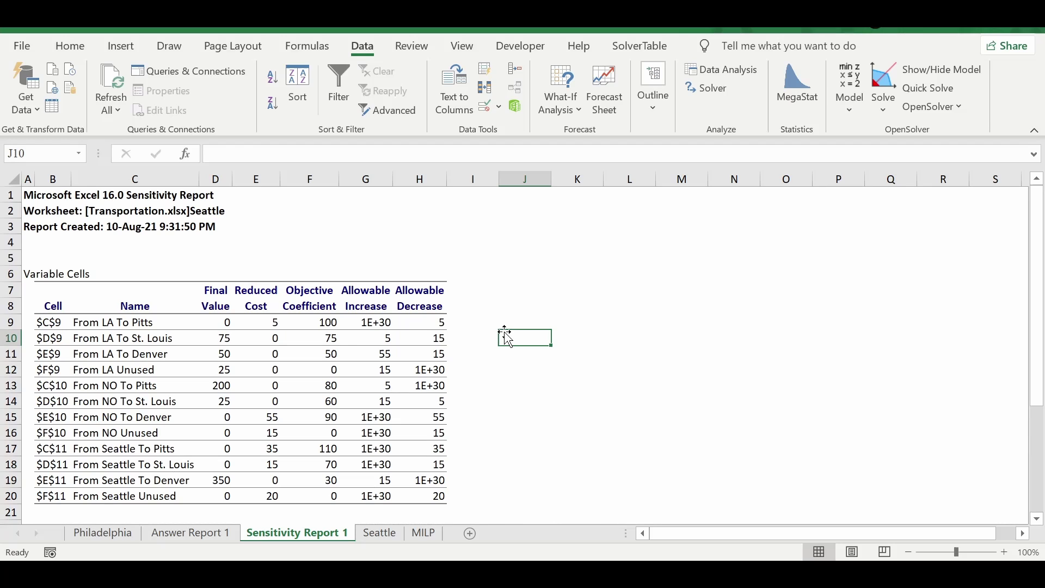
click(113, 343)
click(376, 337)
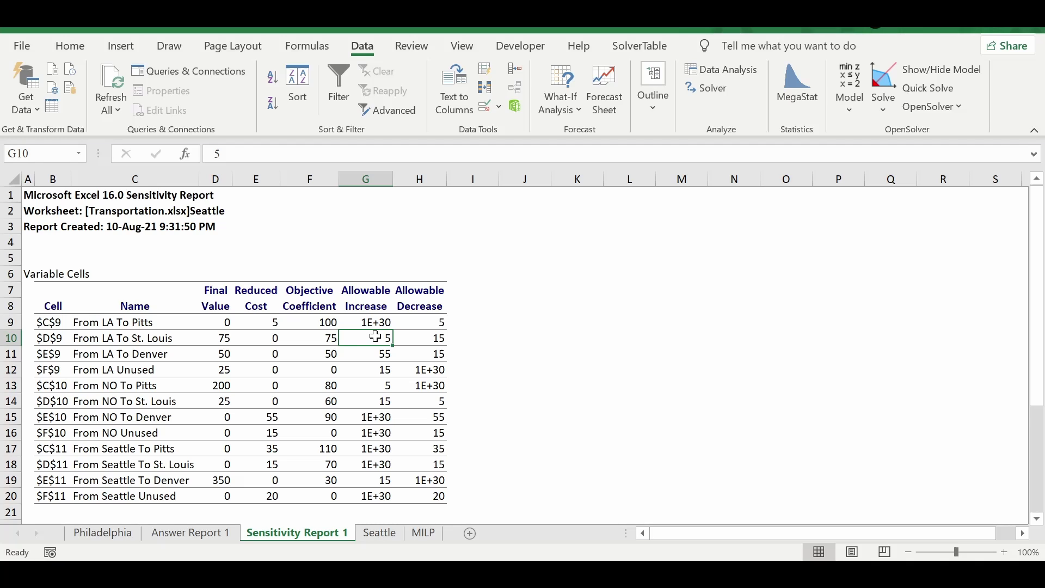
click(316, 334)
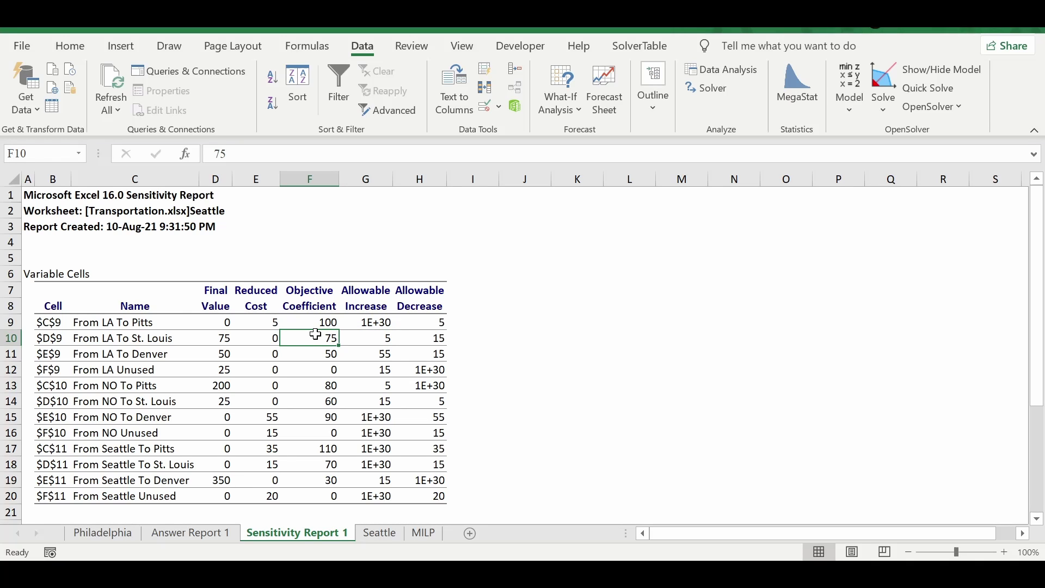
click(103, 340)
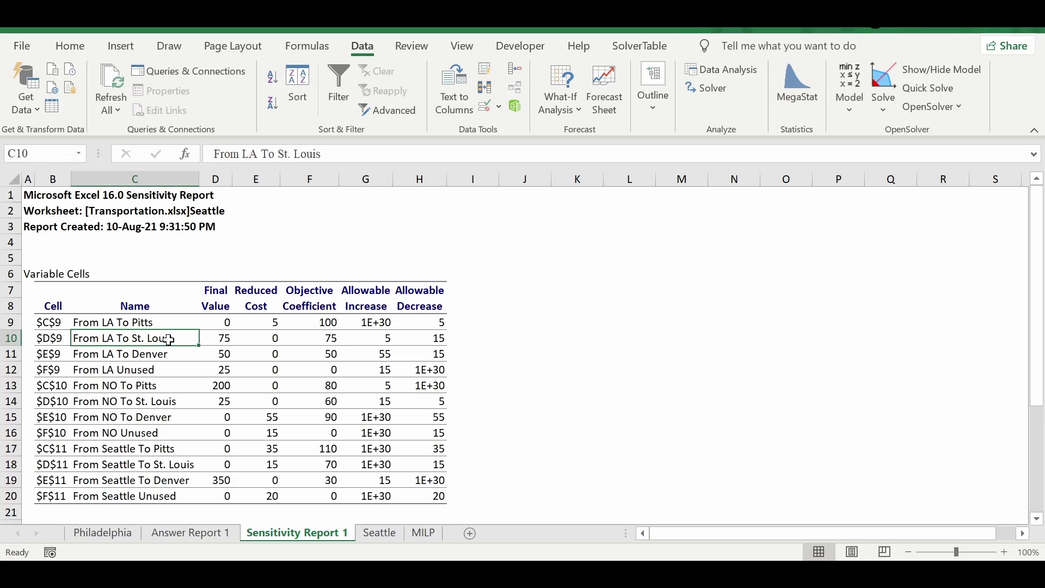
click(387, 342)
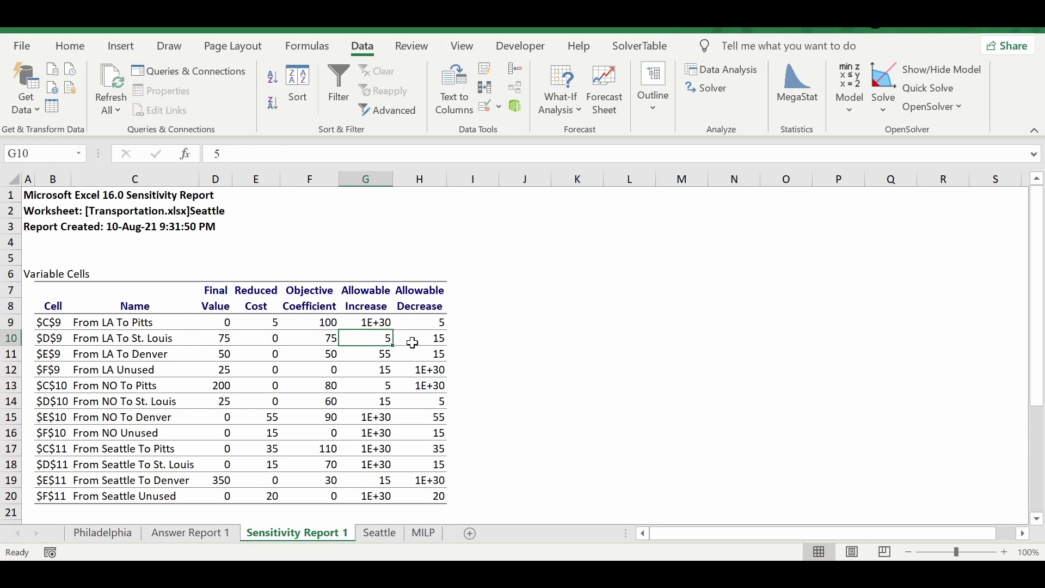
Examine the Final Value column of the sensitivity report's variable cells, and compare it with the Seattle sheet's shipment plan
click(227, 316)
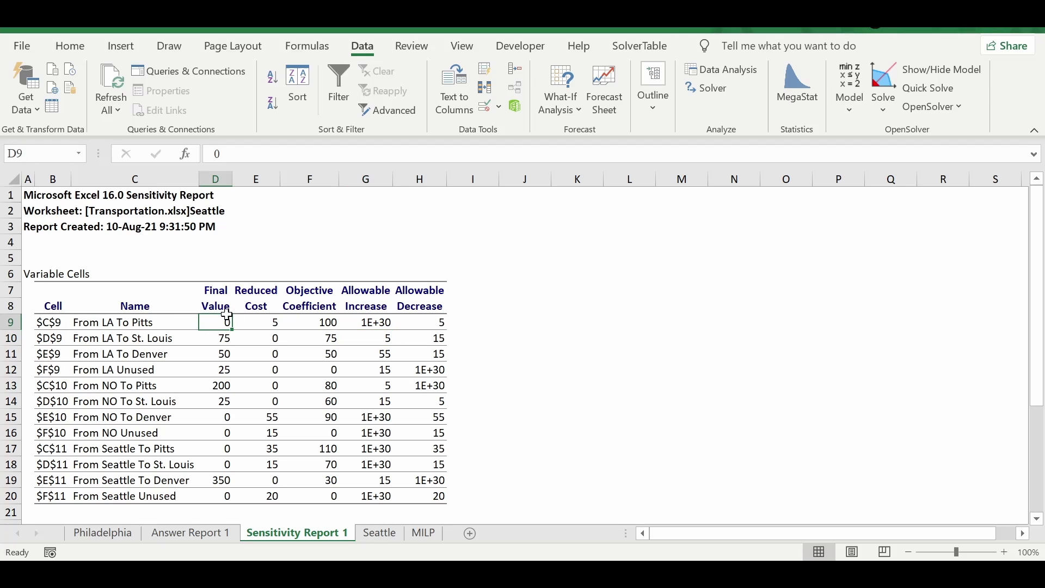
drag(227, 318, 222, 494)
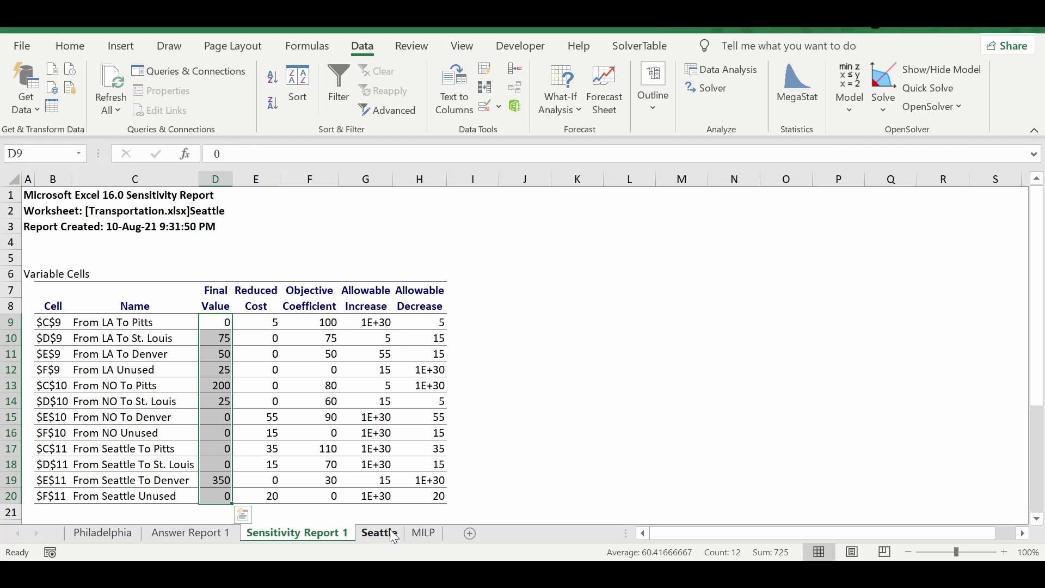
click(531, 430)
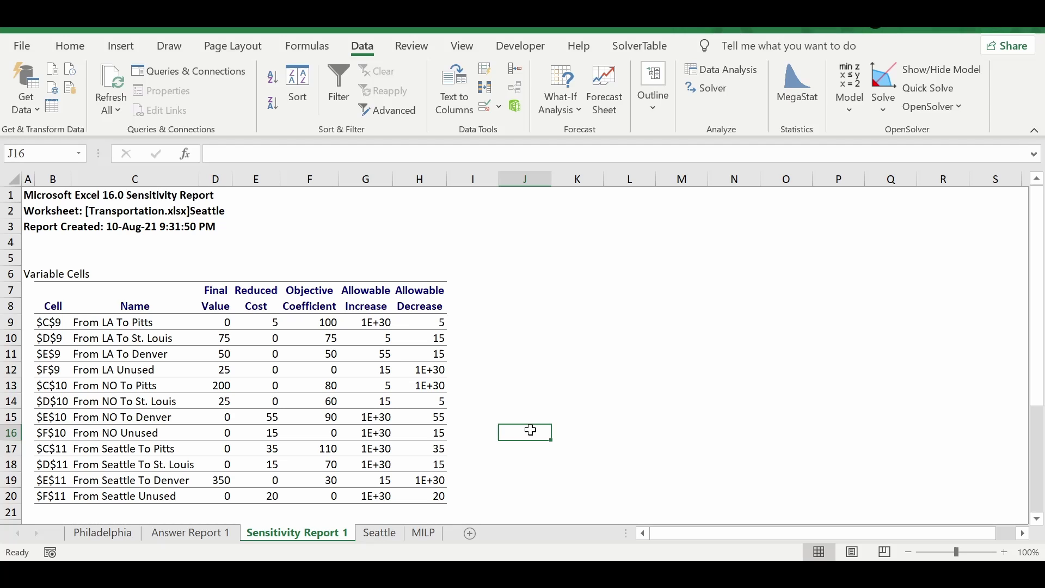
click(274, 231)
click(379, 533)
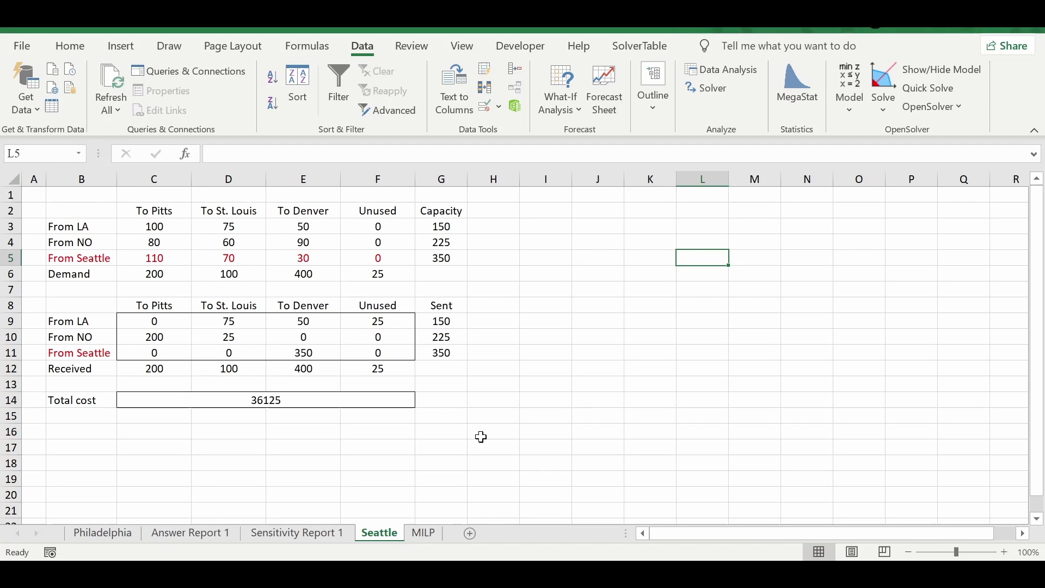
click(643, 348)
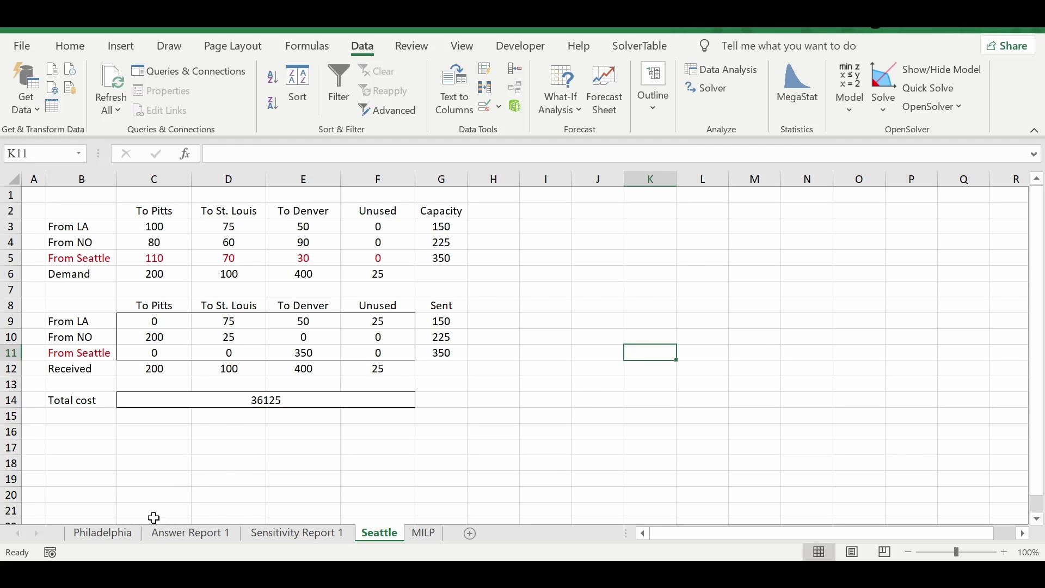
Delete the picture of the plant and warehouse cost table from the Philadelphia sheet
click(130, 532)
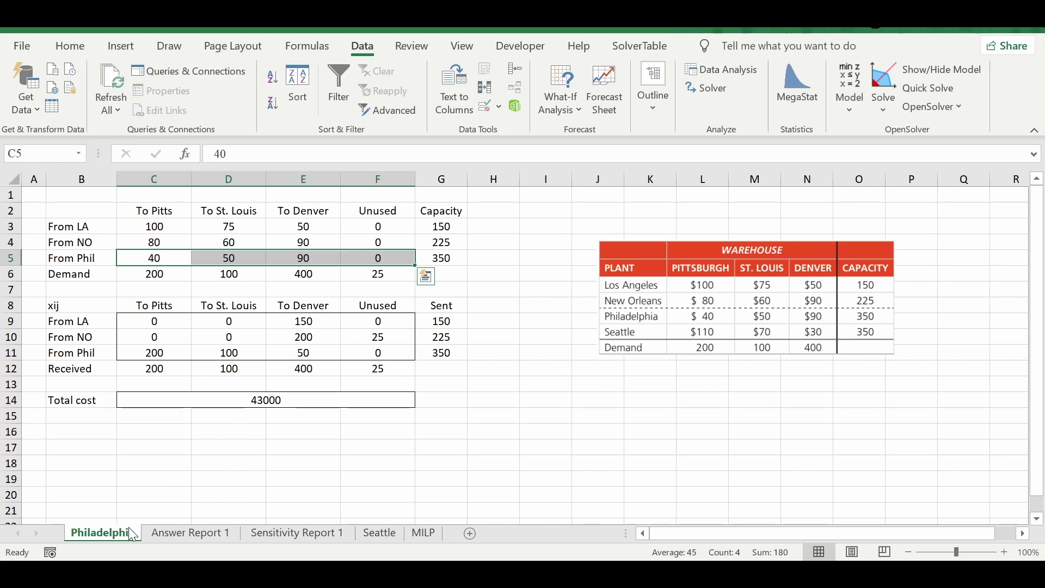
click(686, 311)
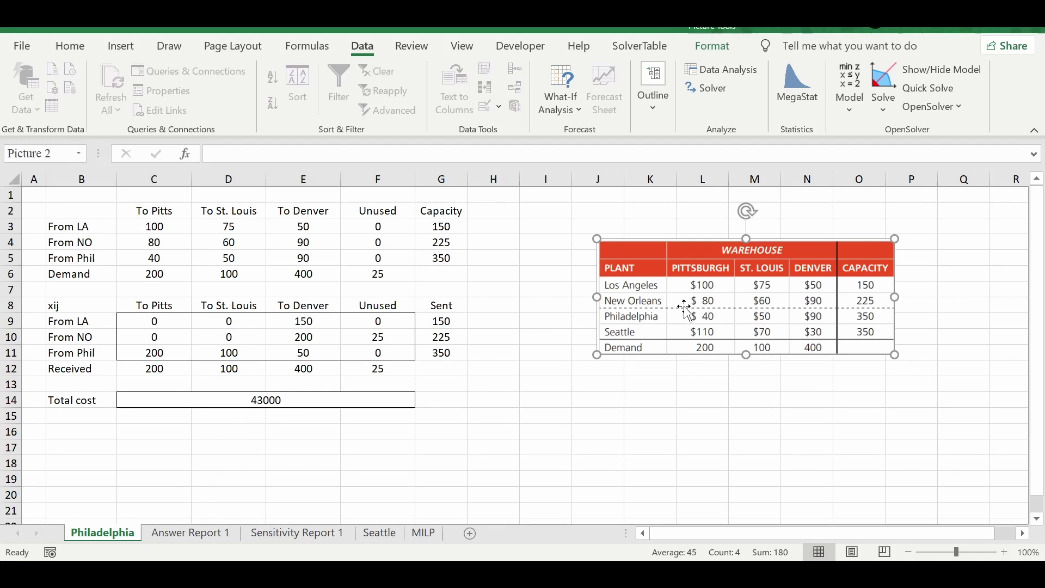
click(589, 294)
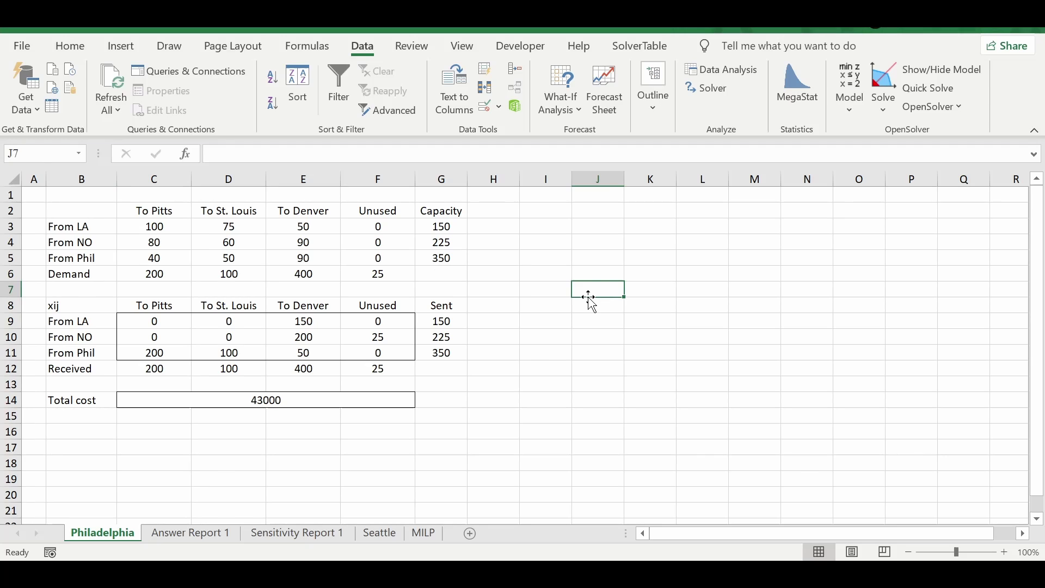
Duplicate the Philadelphia sheet, placing the copy directly after the original
click(401, 179)
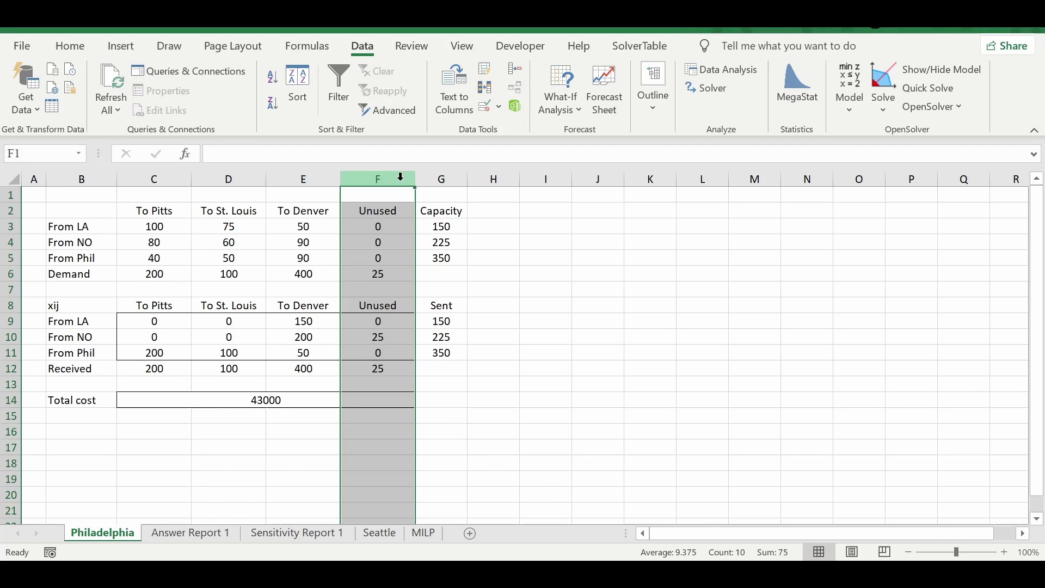
click(226, 417)
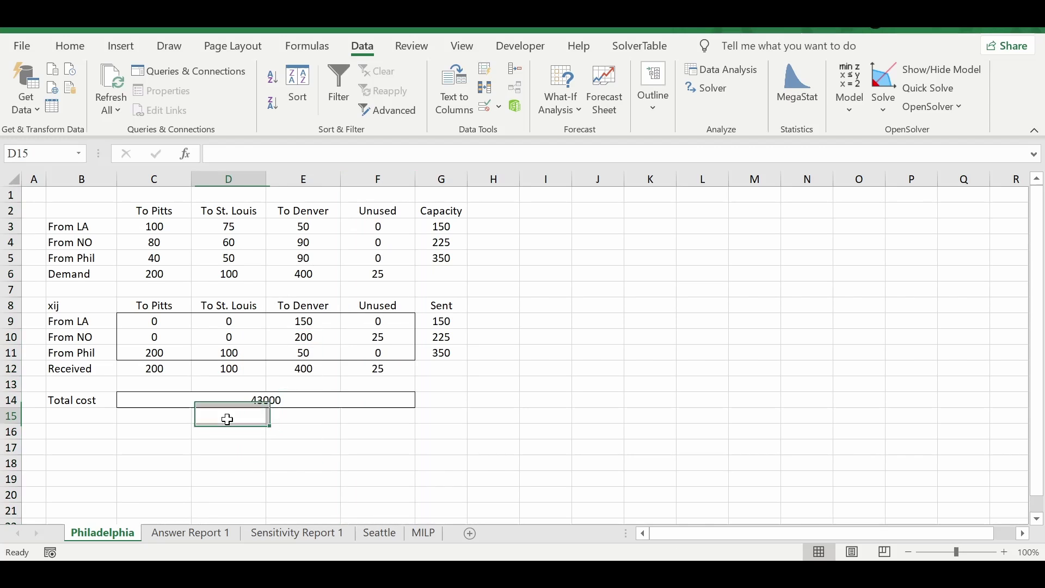
ctrl+drag(133, 543, 182, 520)
Delete the Unused column F from the Philadelphia (2) sheet
click(388, 184)
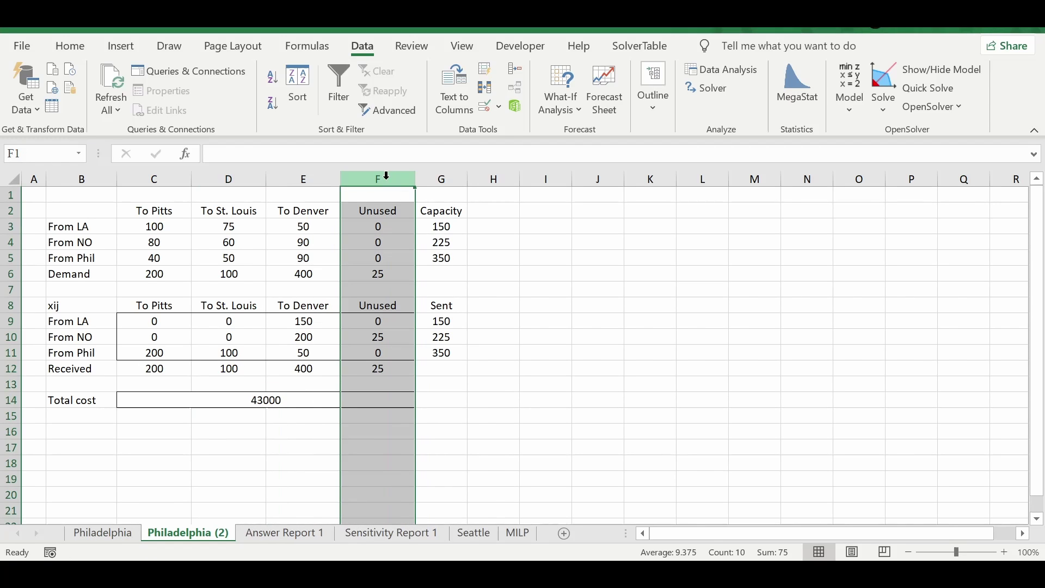
right_click(387, 183)
click(443, 344)
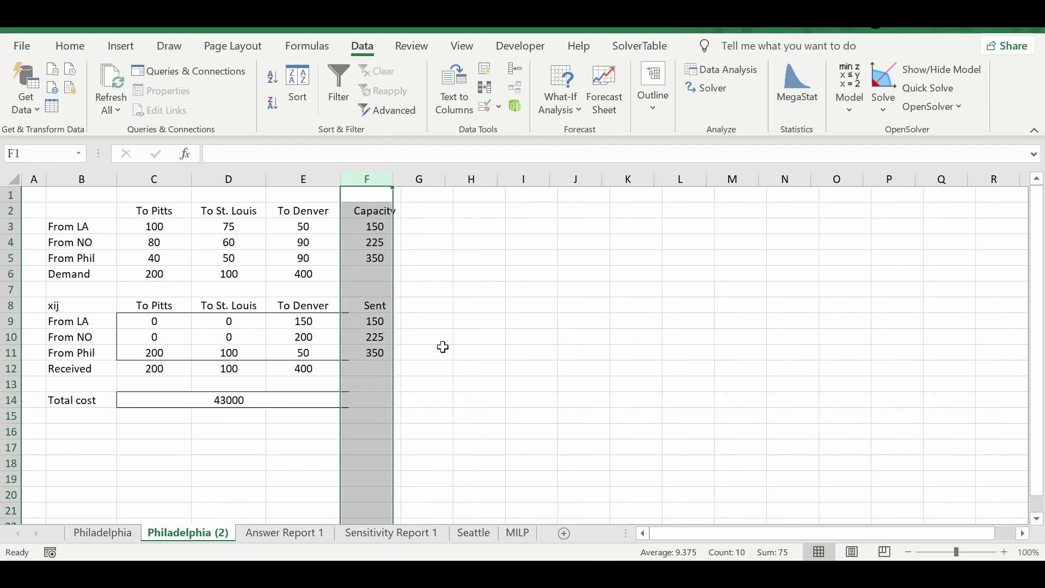
click(495, 294)
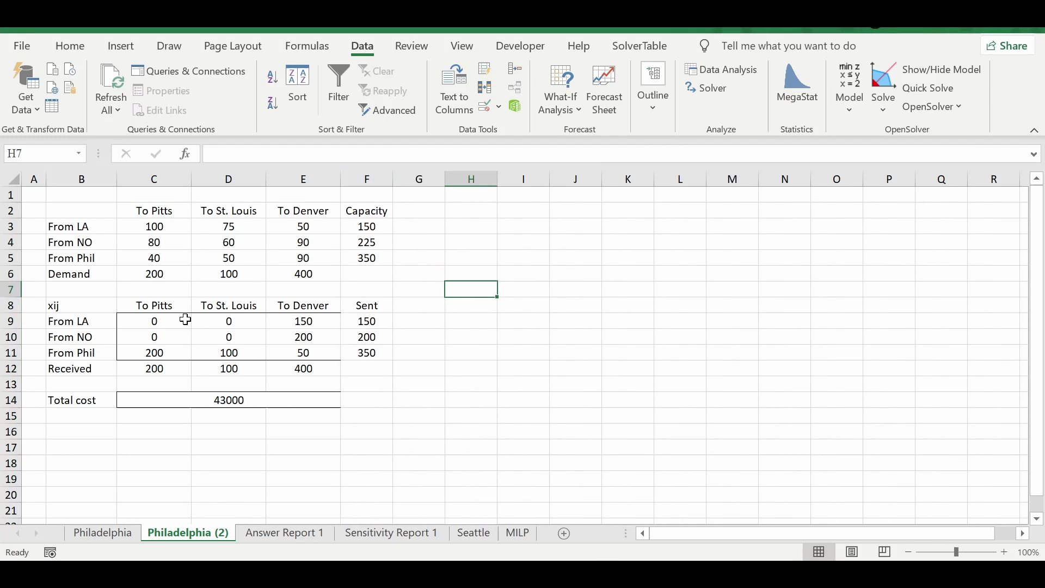
Complete the outside borders around the shipment cells C9:E11 and the merged Total cost cell C14
drag(185, 318, 335, 357)
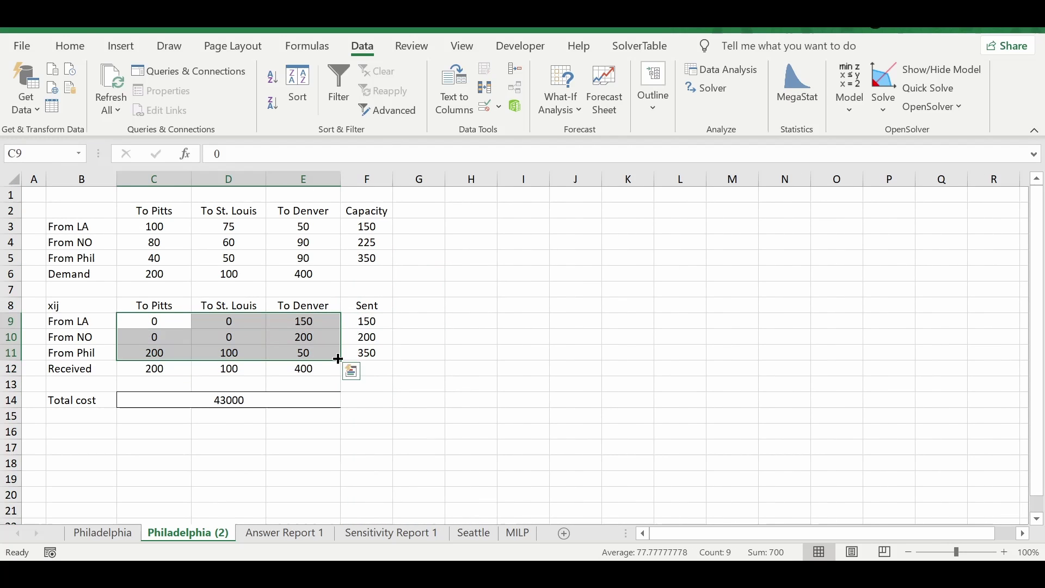
click(87, 44)
click(172, 107)
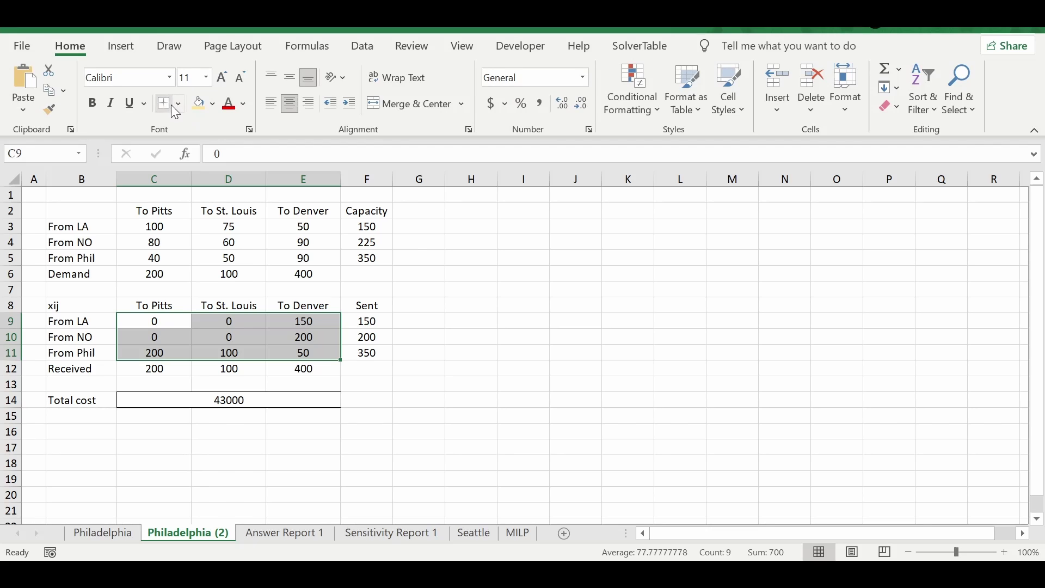
click(564, 321)
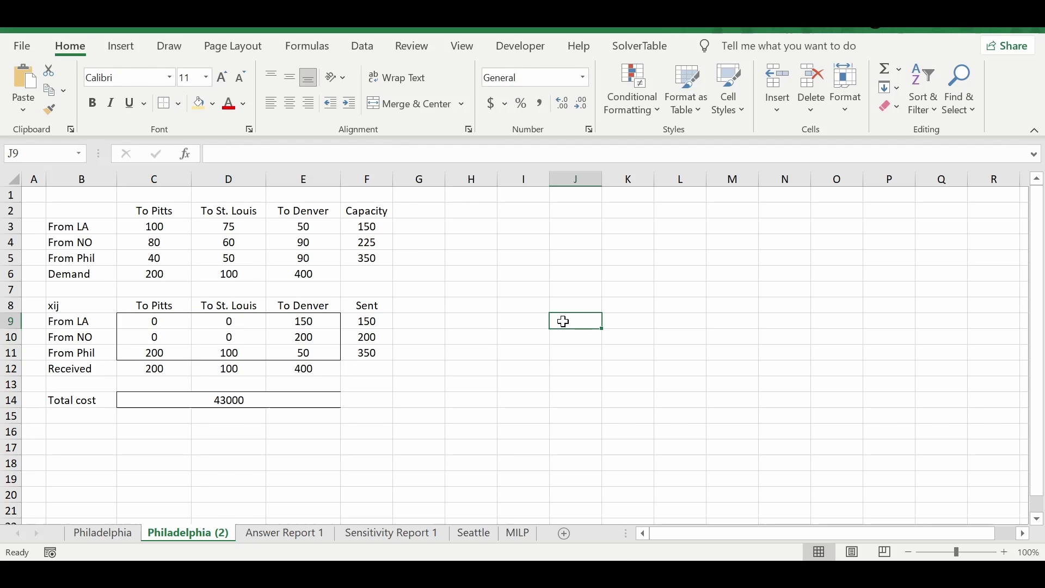
click(309, 399)
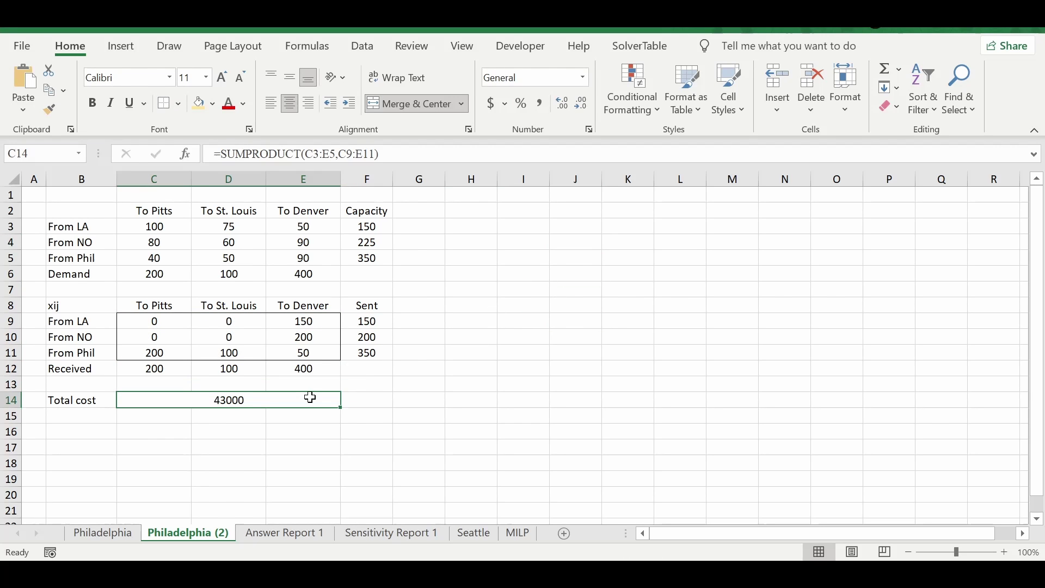
click(500, 259)
In Solver, change the capacity constraint so that the Sent cells $F$9:$F$11 are <= the capacities $F$3:$F$5
click(363, 46)
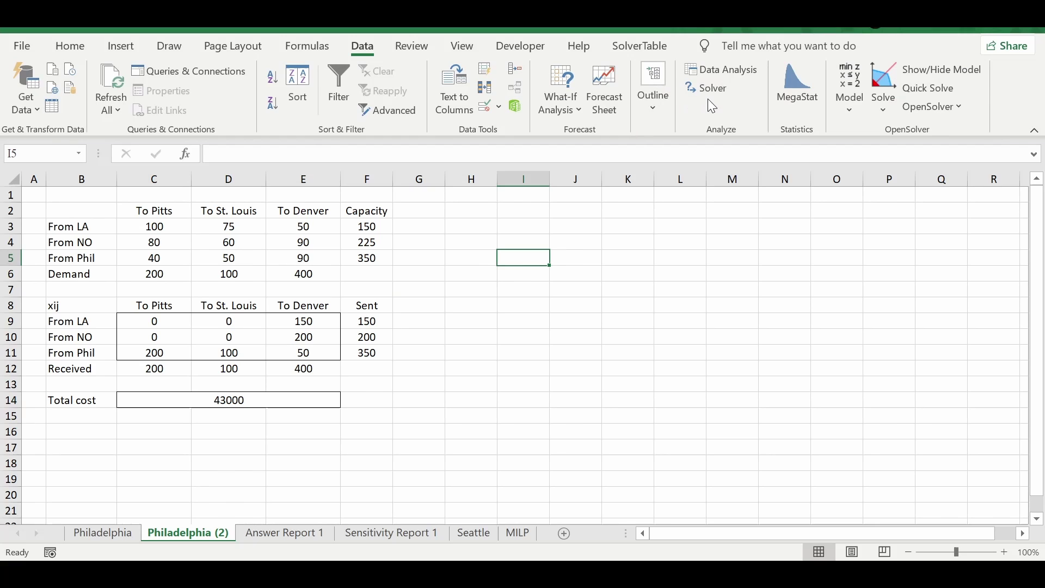
click(708, 94)
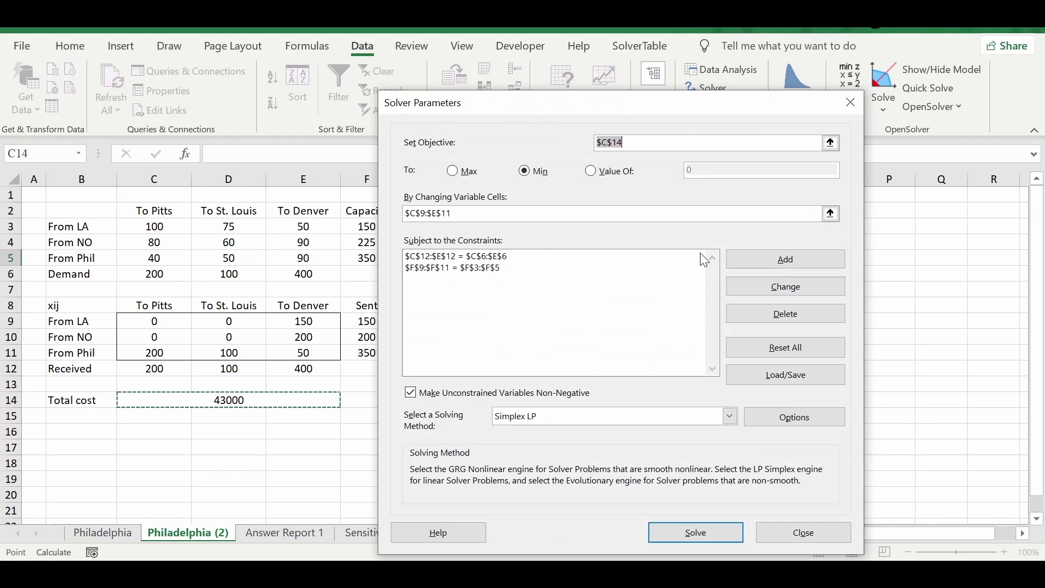
drag(492, 107, 534, 110)
click(494, 275)
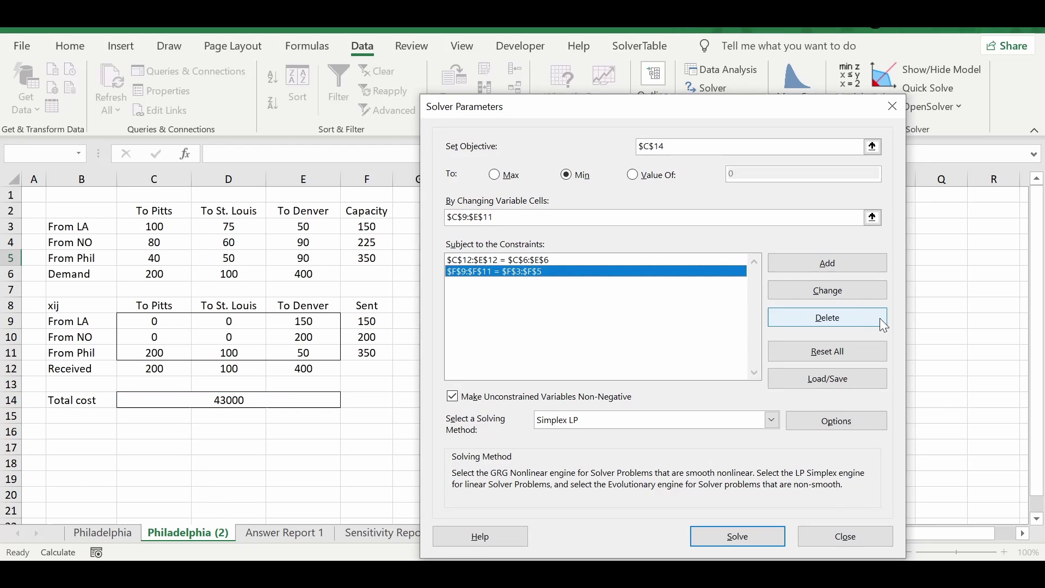
click(858, 297)
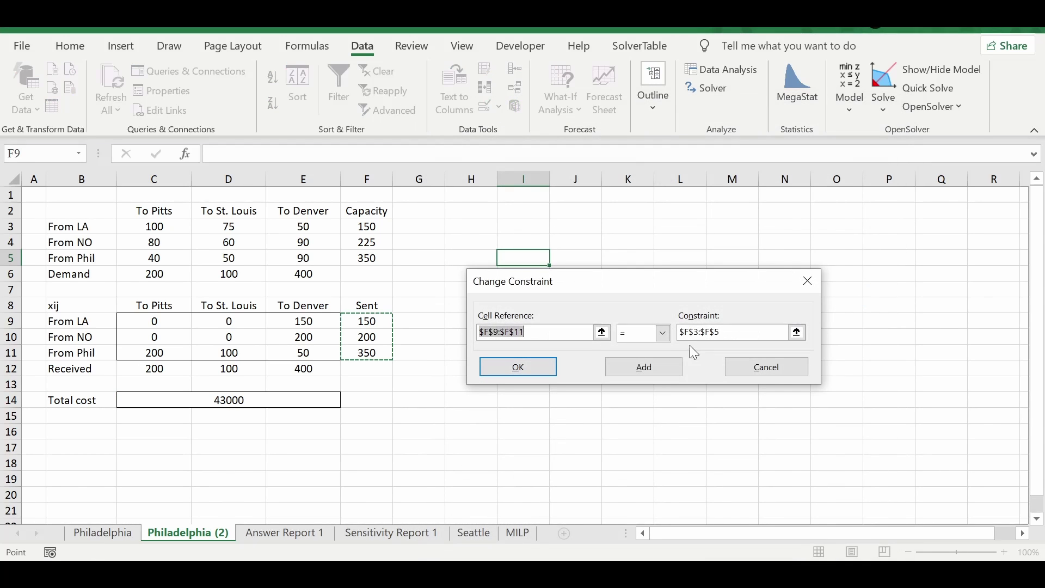
click(662, 333)
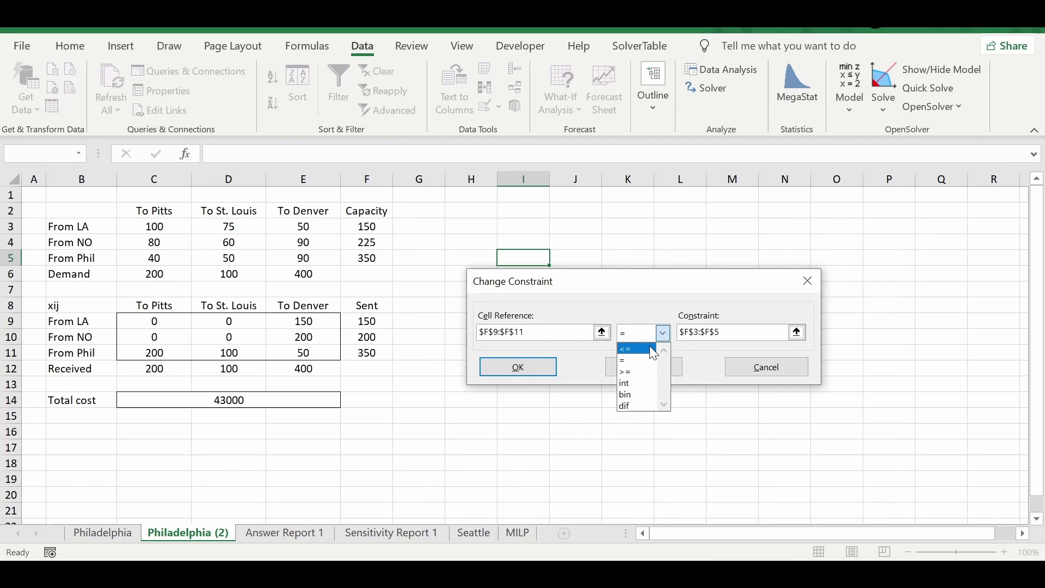
click(649, 348)
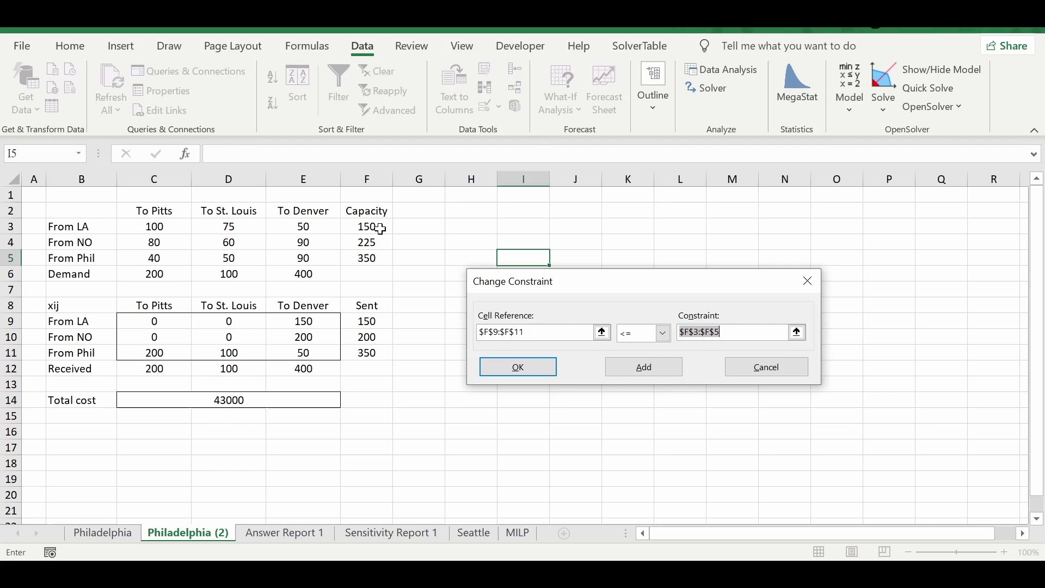
click(644, 367)
click(768, 375)
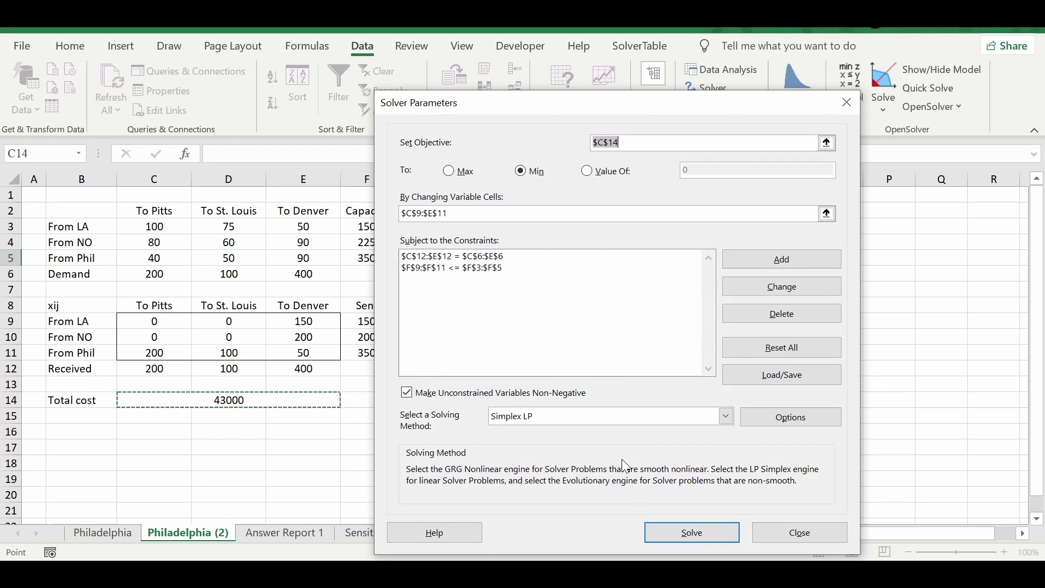
Solve the revised Philadelphia model, keep the Solver solution, and check the shipment quantities in the variable cells
click(687, 533)
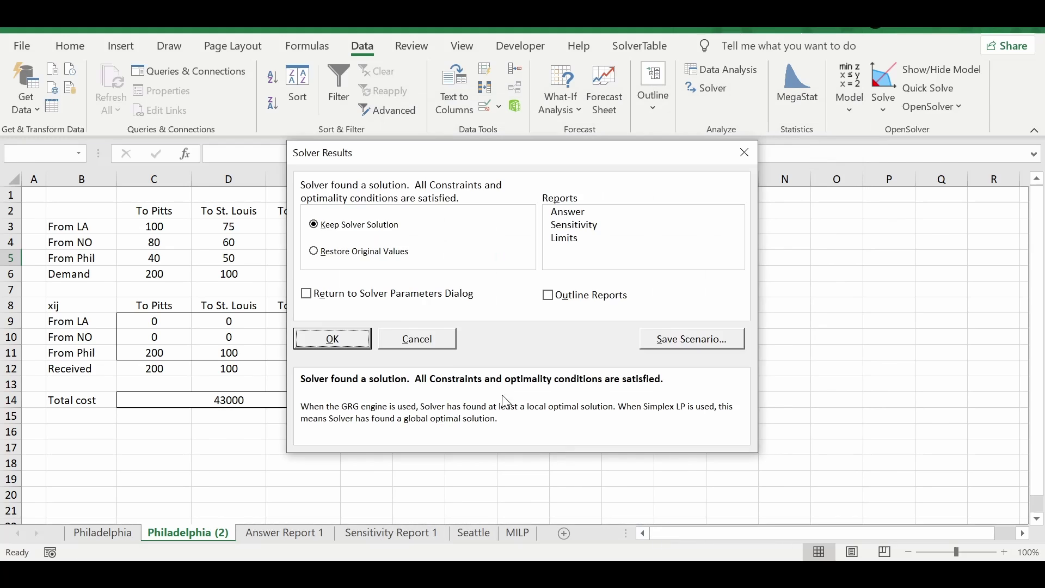
click(351, 340)
click(159, 319)
drag(159, 319, 299, 345)
click(672, 445)
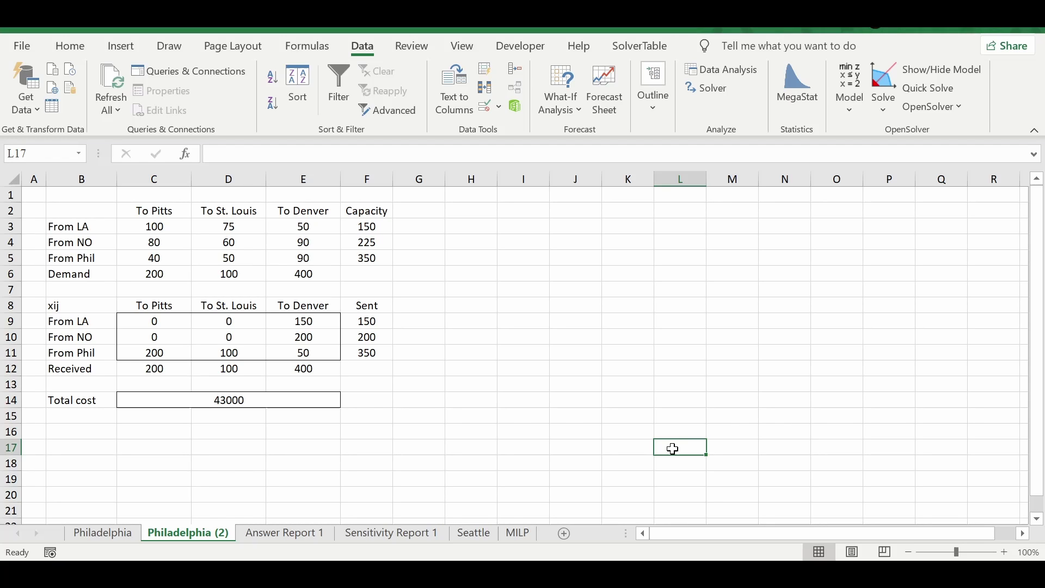
Open the MILP sheet and look over its cost table, Select cells, shipment plan and total cost in B2:H16
click(525, 405)
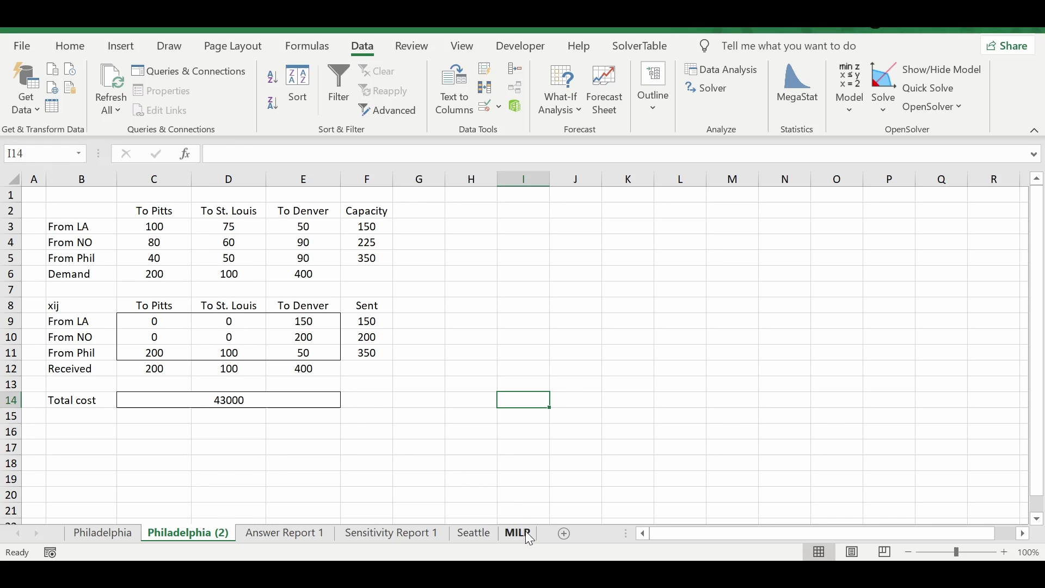
click(460, 480)
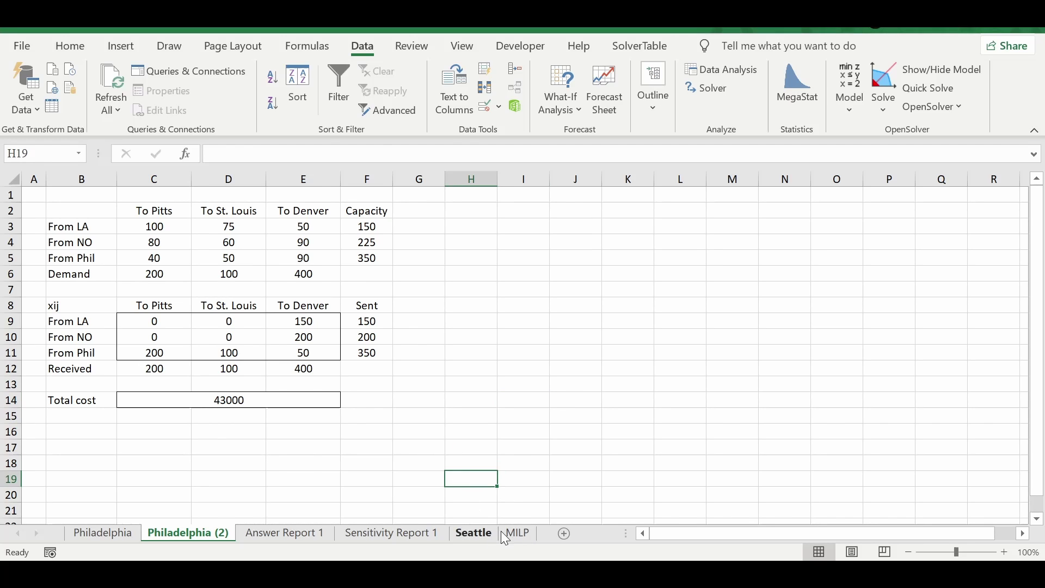
click(520, 534)
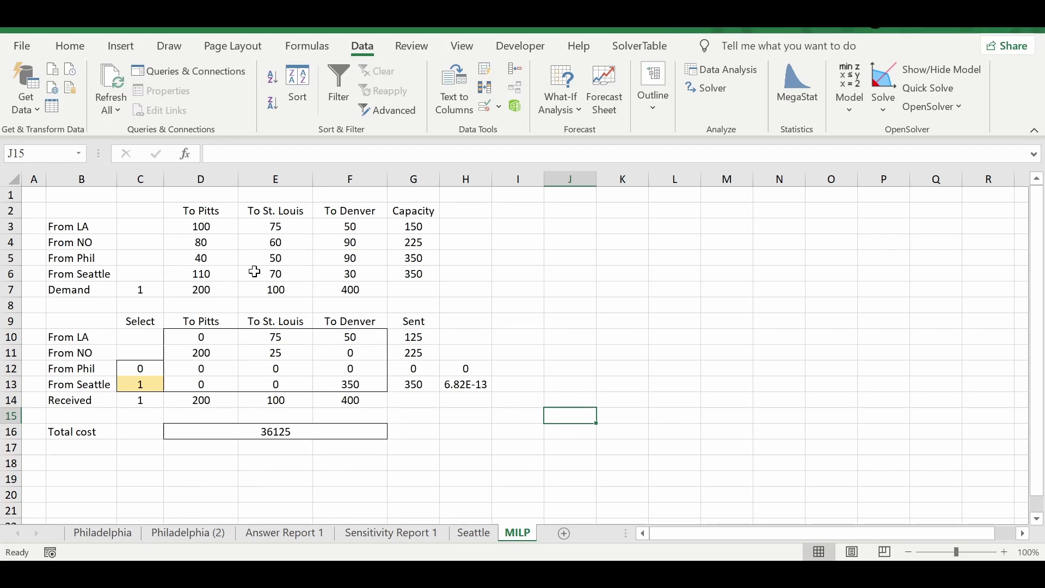
click(84, 208)
drag(84, 208, 444, 428)
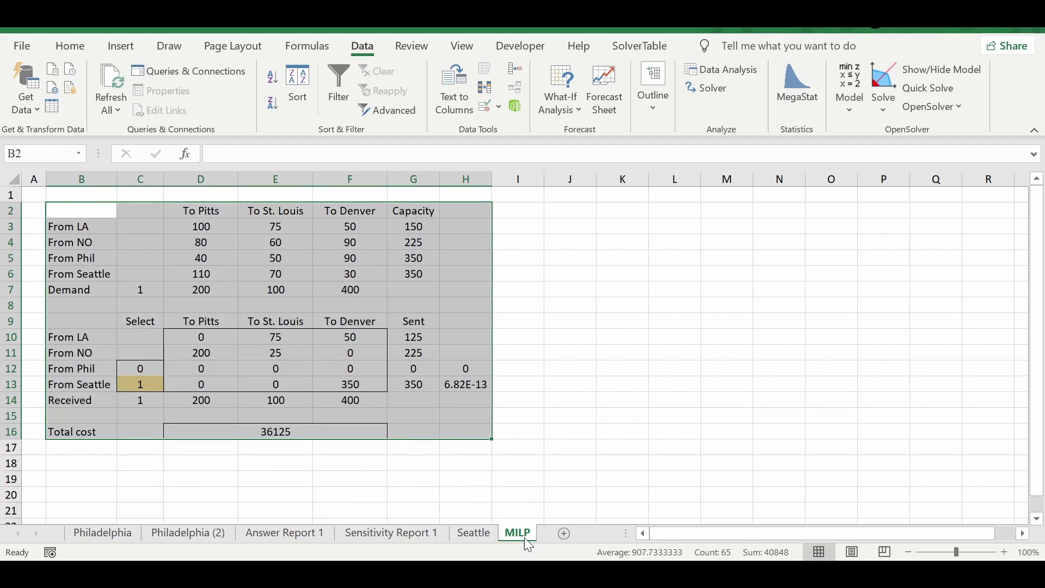
Enter the label "Mixed Integer Linear Programming" in cell J16 of the MILP sheet
click(562, 436)
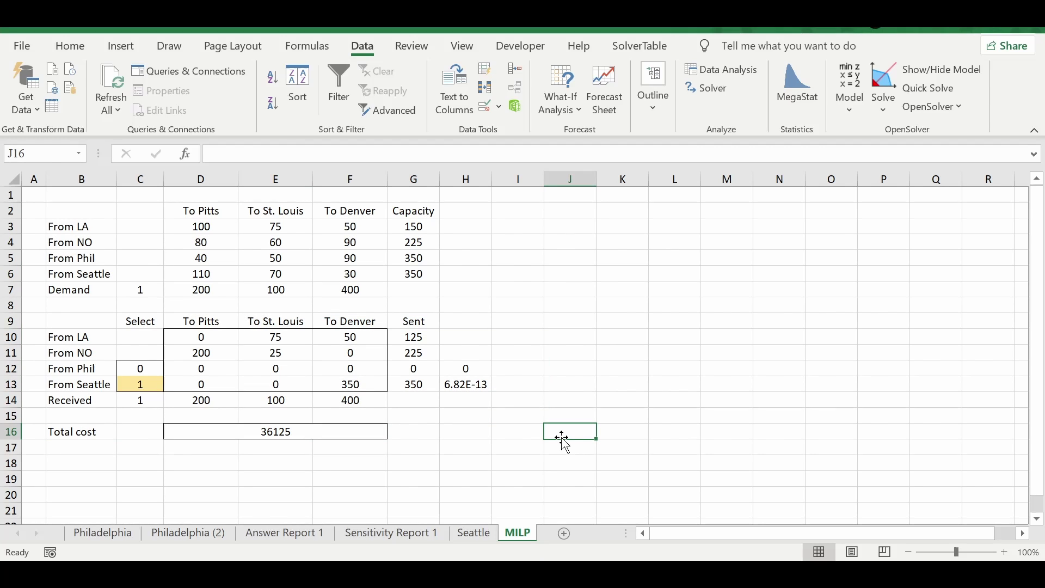
text(Mixed )
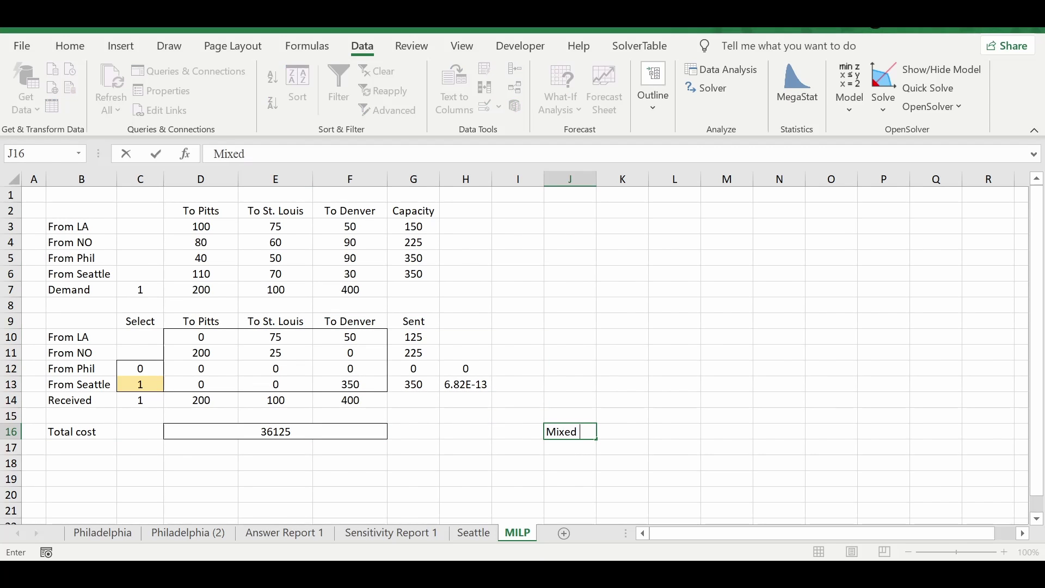
text(Integer Linear )
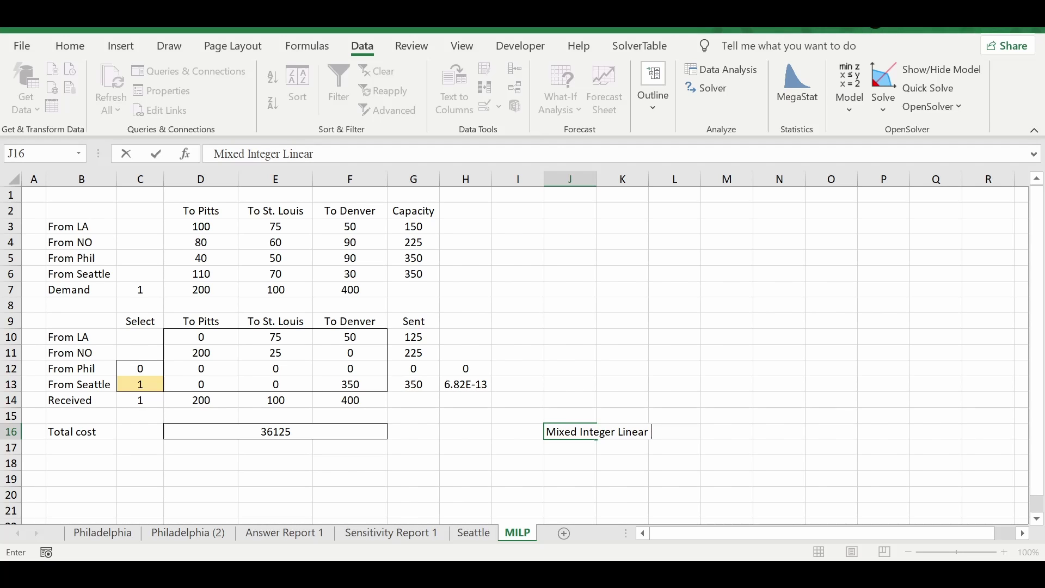
text(Programming)
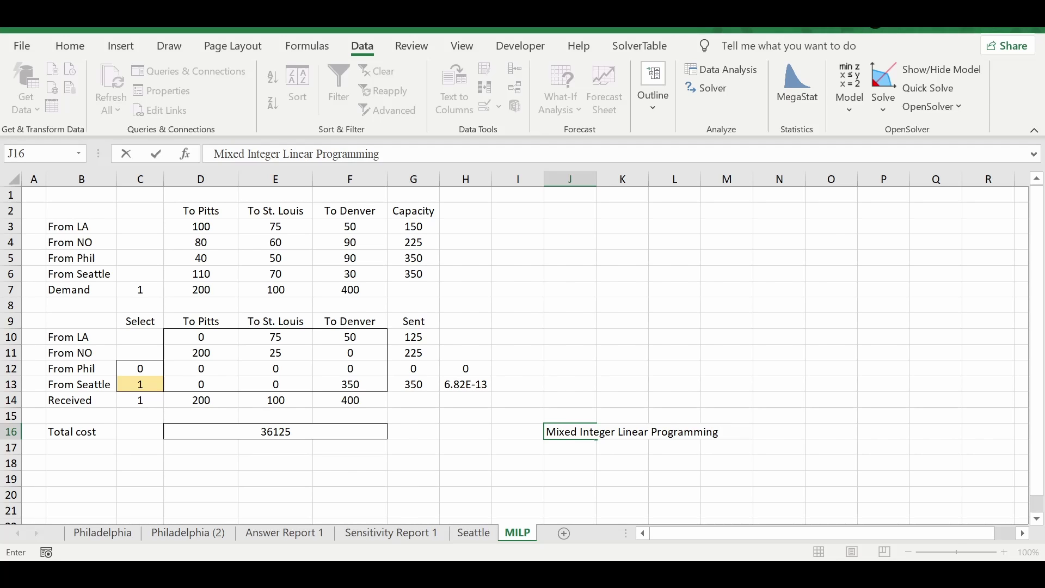
key(Return)
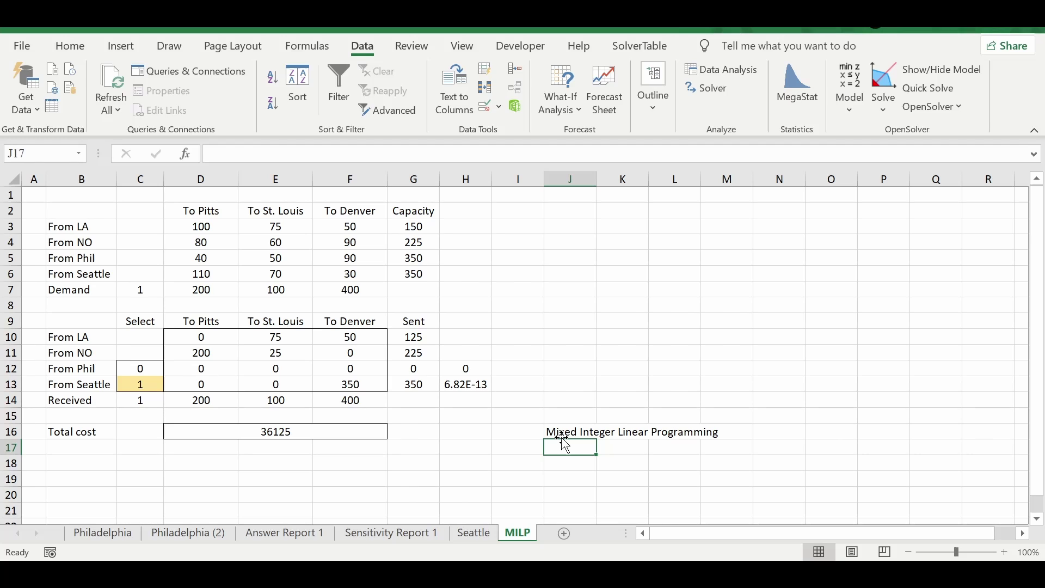
Enter the note "Some of the decision variables are binary" in cell J17 under the Mixed Integer Linear Programming heading
text(Some of the vari)
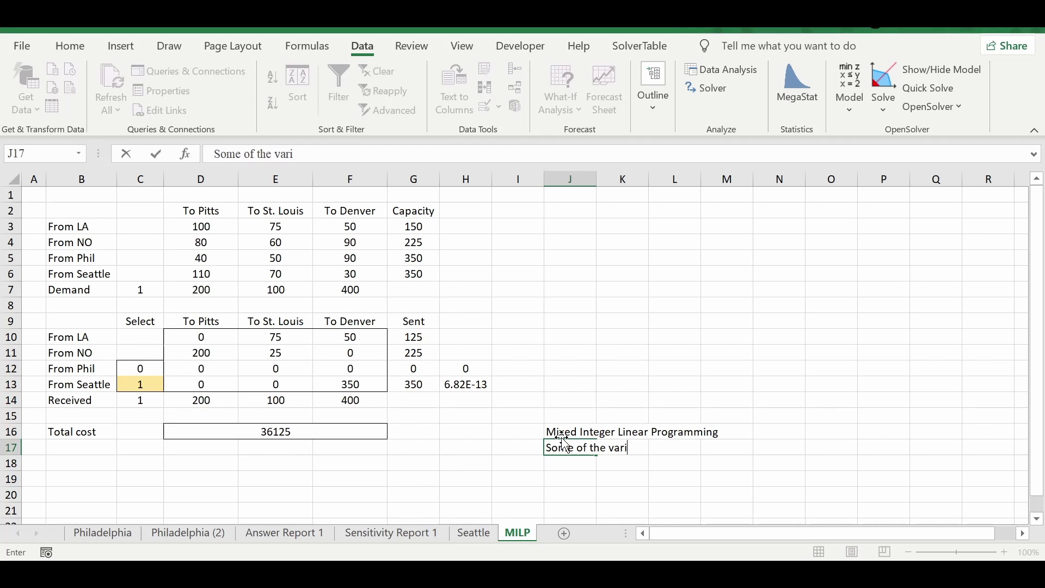
text(ab)
key(BackSpace)
key(BackSpace)
key(BackSpace)
key(BackSpace)
key(BackSpace)
key(BackSpace)
text(decision variables are)
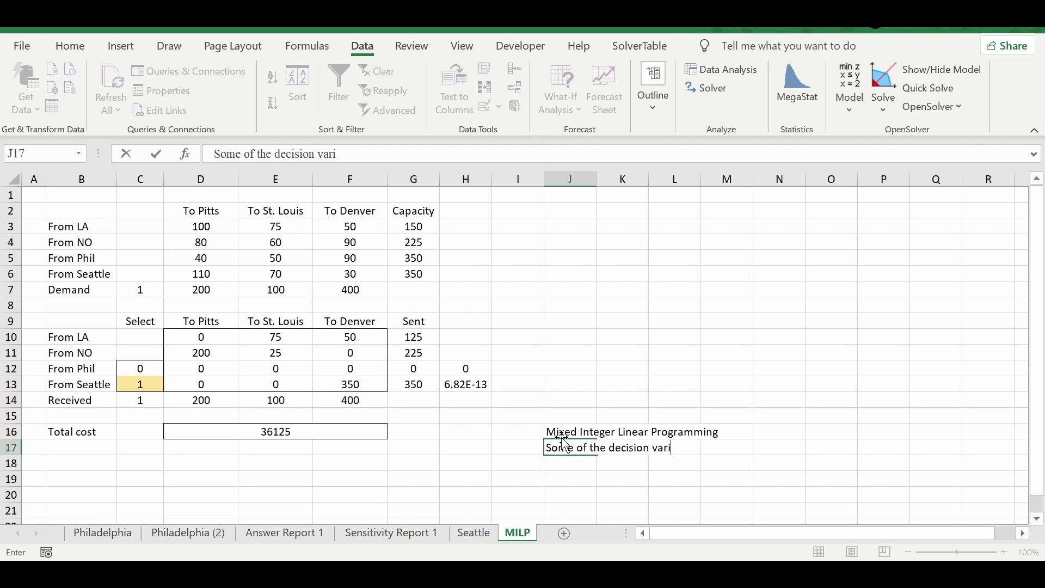
text( binary)
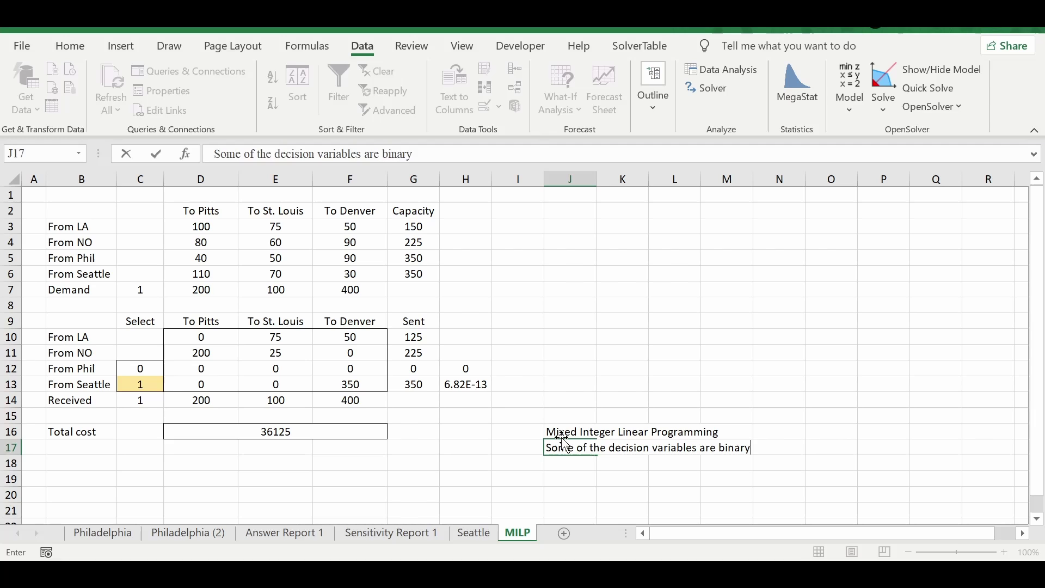
key(Return)
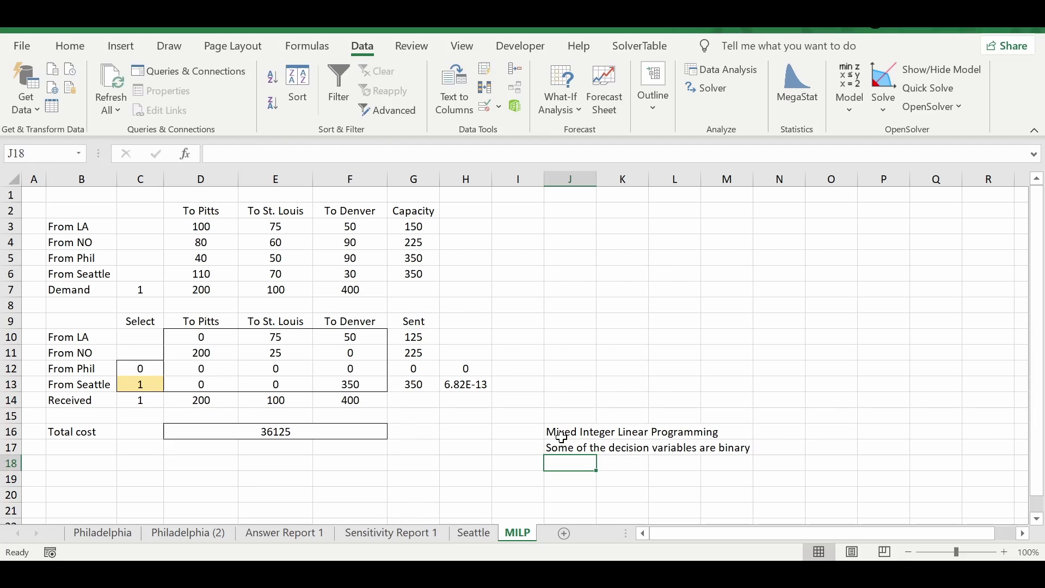
Enter the note "Others are real numbers >= 0" in cell J18
text(Others are )
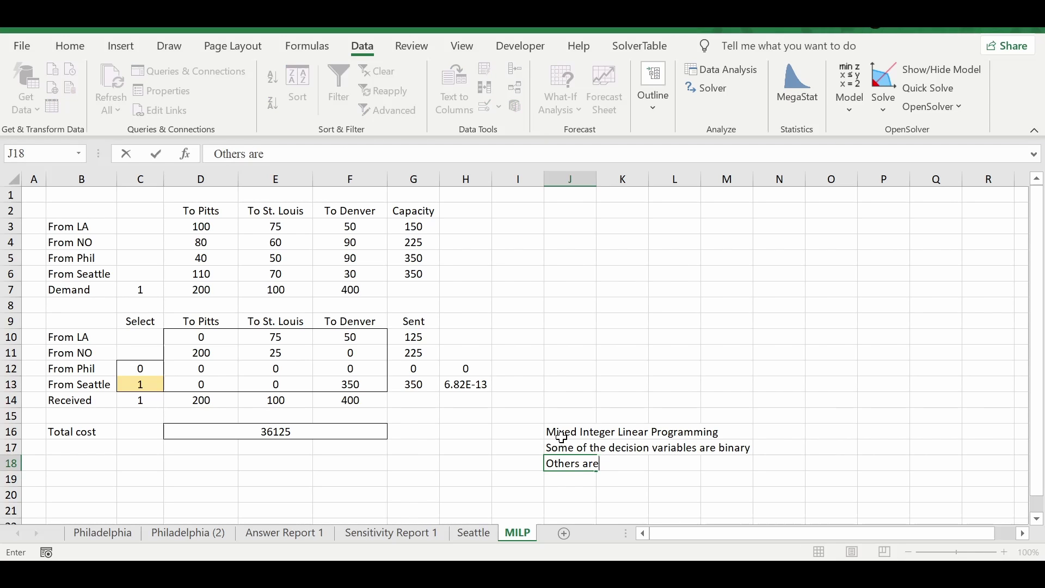
text(real numbers)
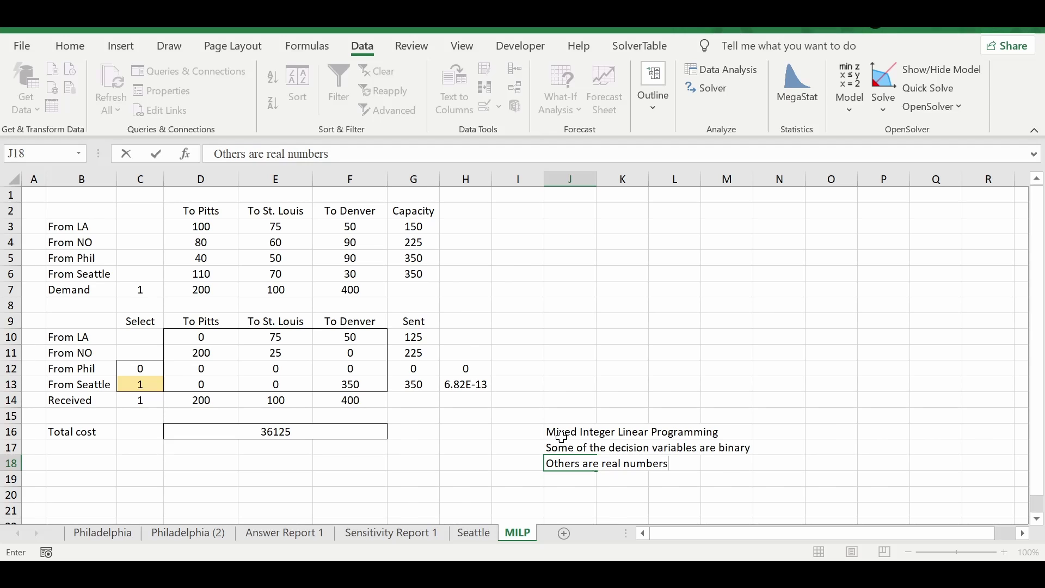
text( >= 0)
key(Return)
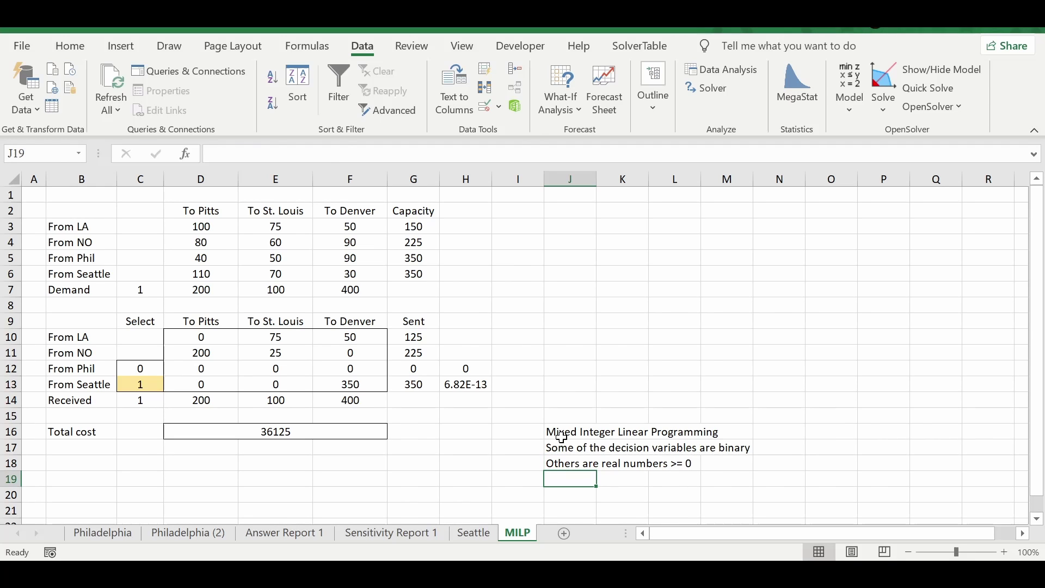
click(557, 300)
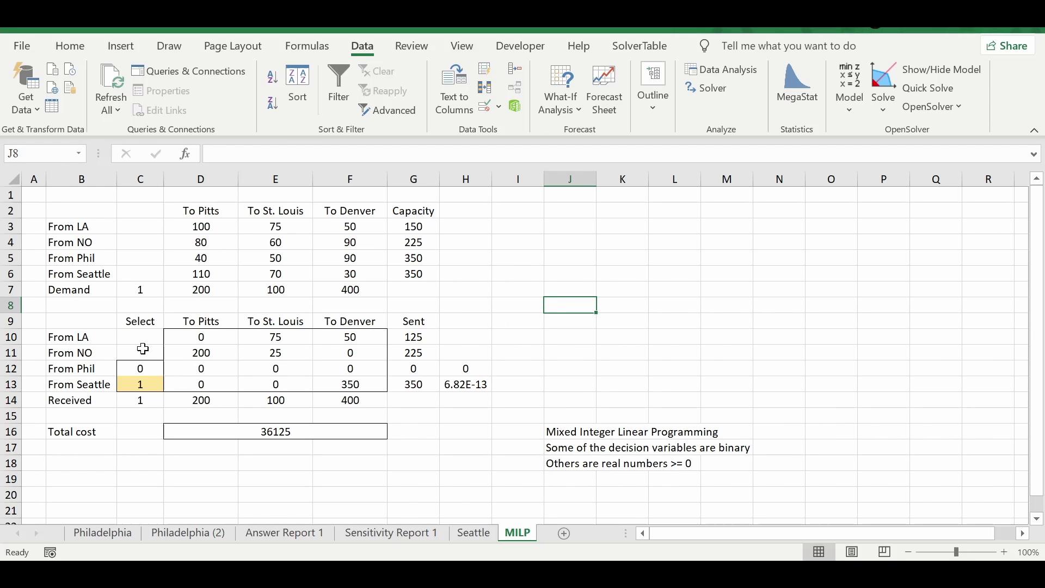
Examine the binary Select cells C12:C13 for Phil and Seattle, the shipment cells D10:F13 and the selection sum formula in C14
drag(142, 367, 142, 384)
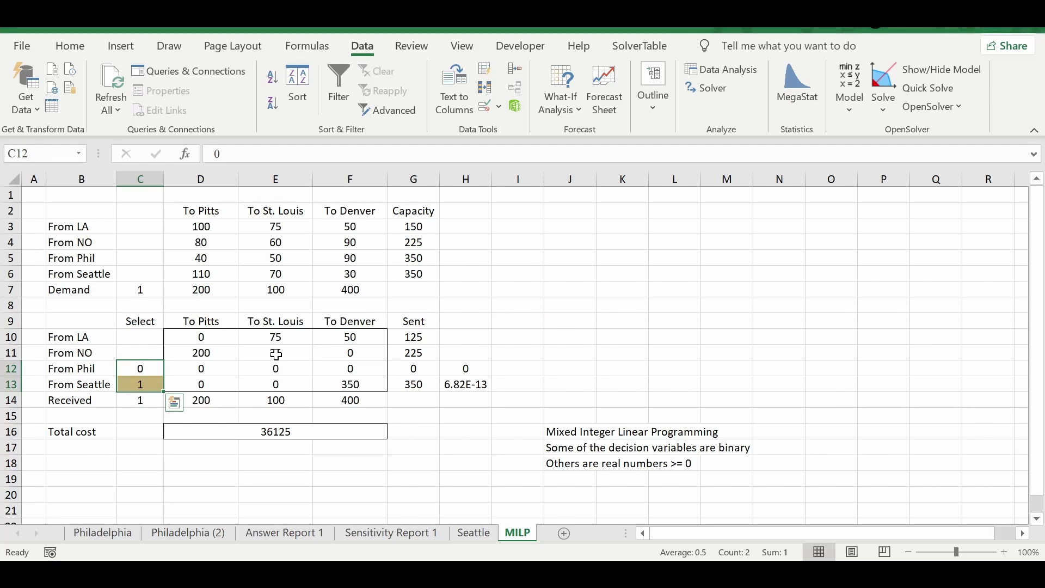
click(133, 324)
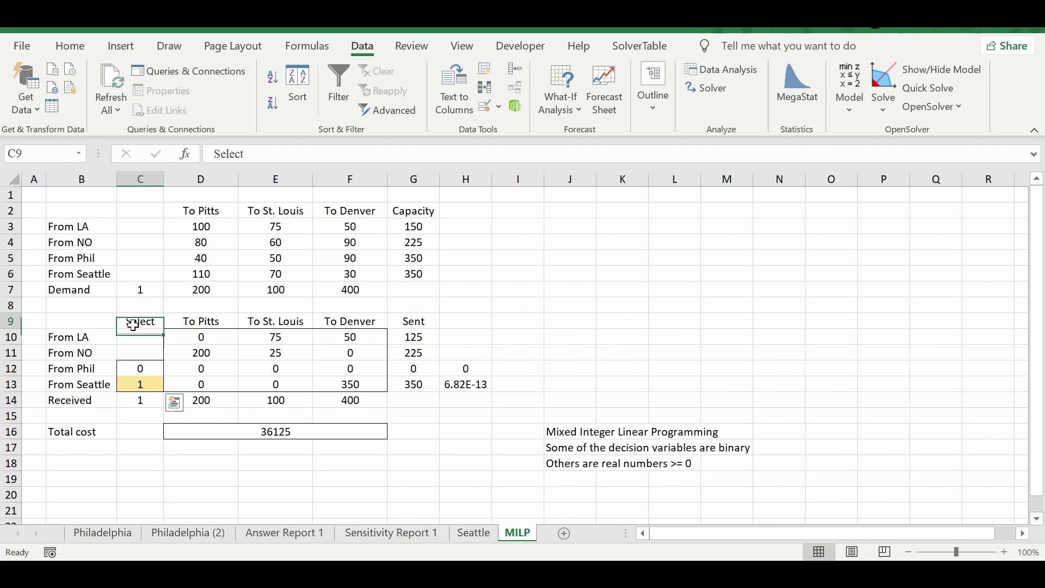
click(101, 368)
click(111, 386)
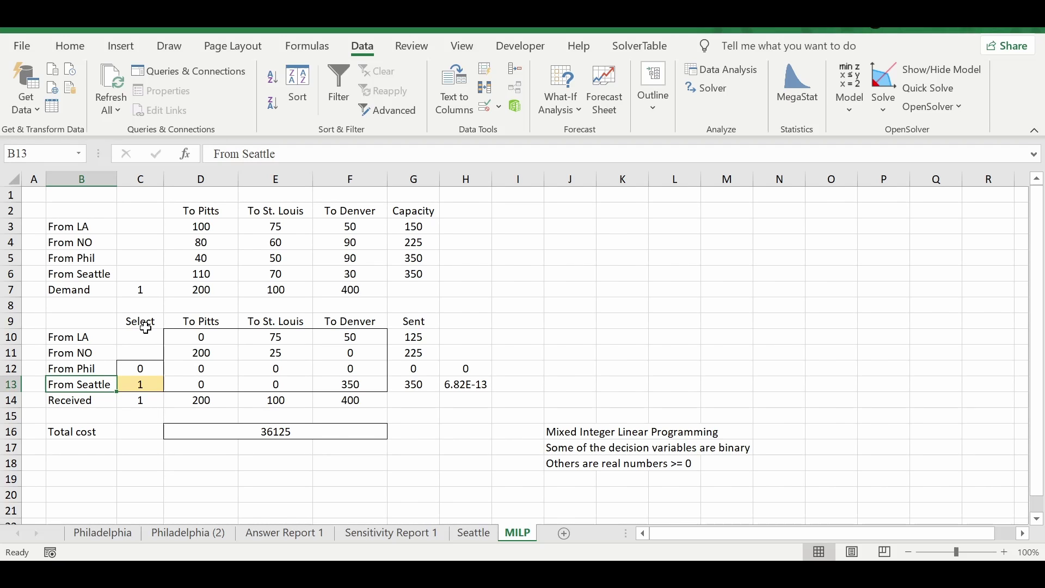
click(691, 319)
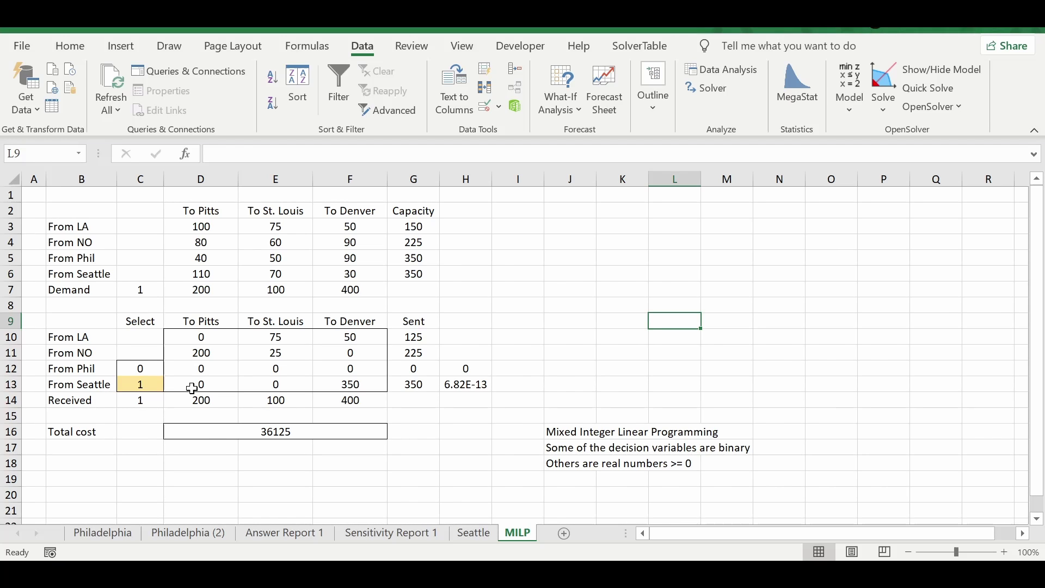
drag(144, 368, 146, 380)
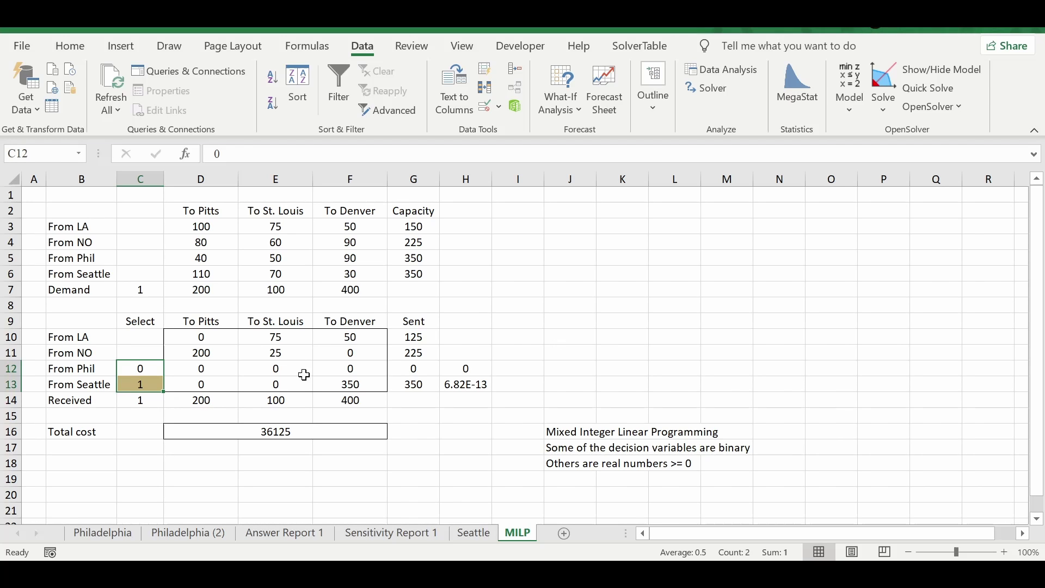
drag(218, 338, 371, 382)
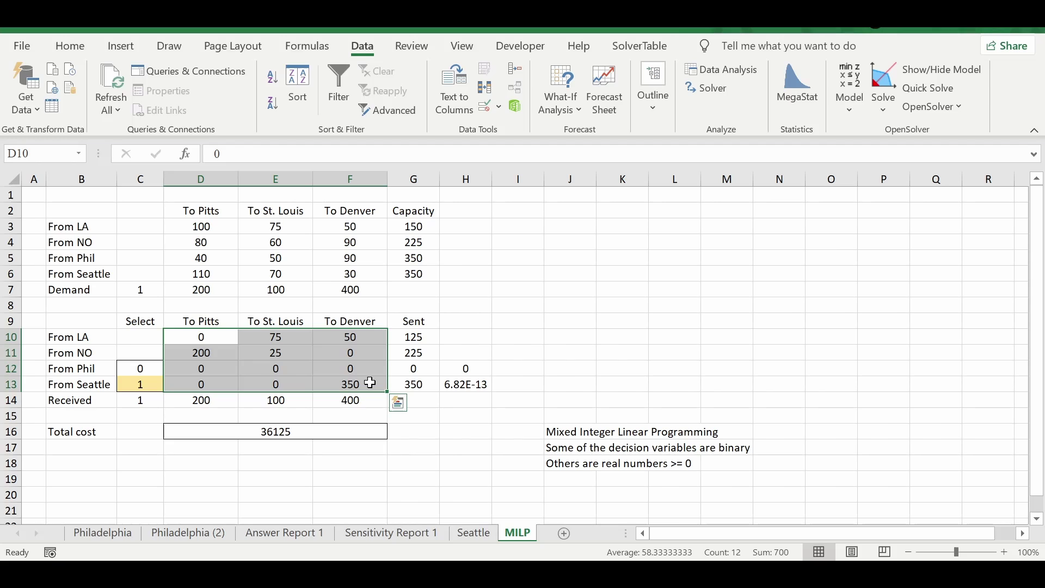
click(144, 402)
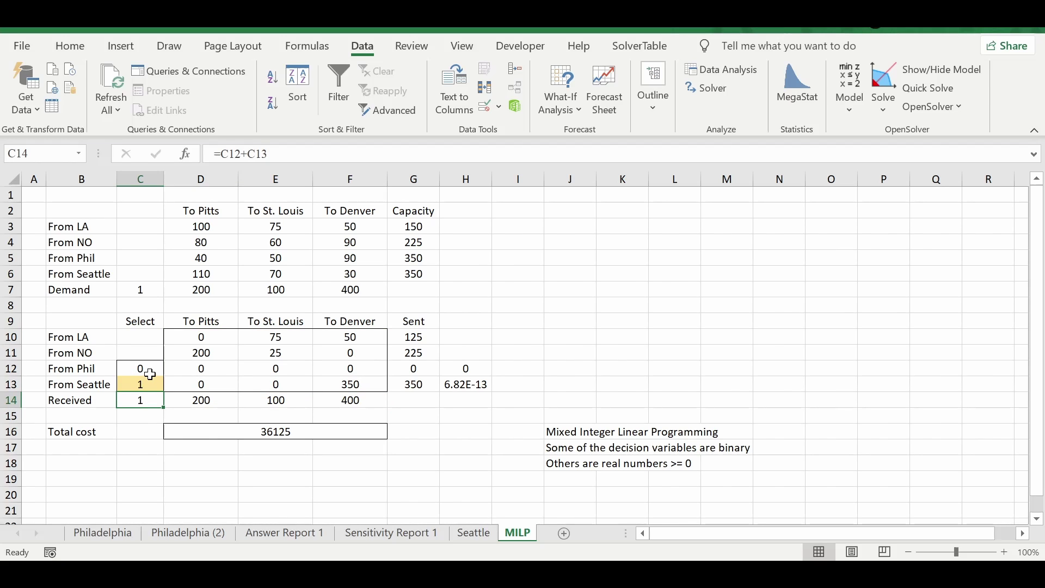
click(76, 212)
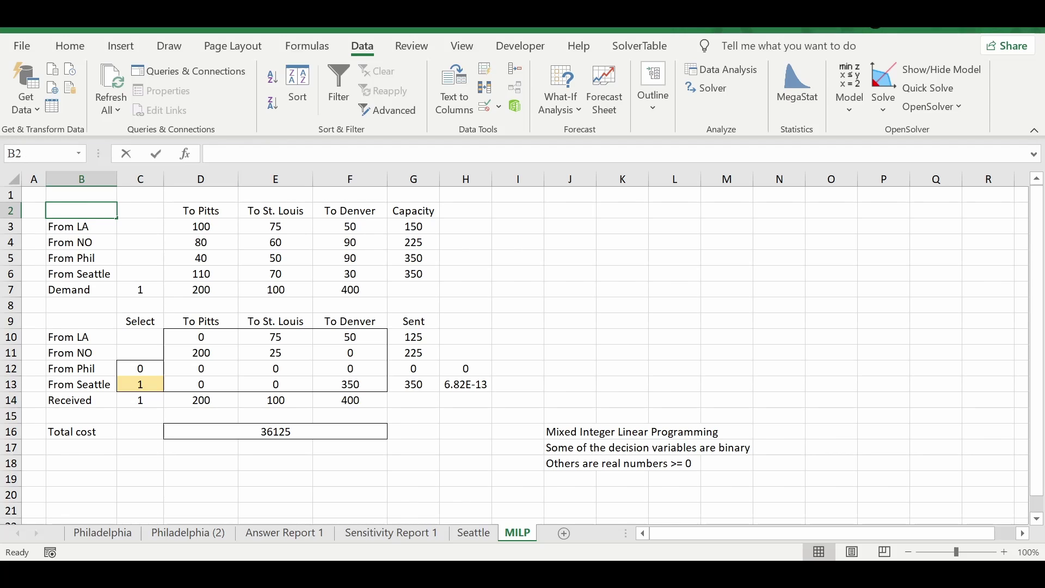
click(586, 324)
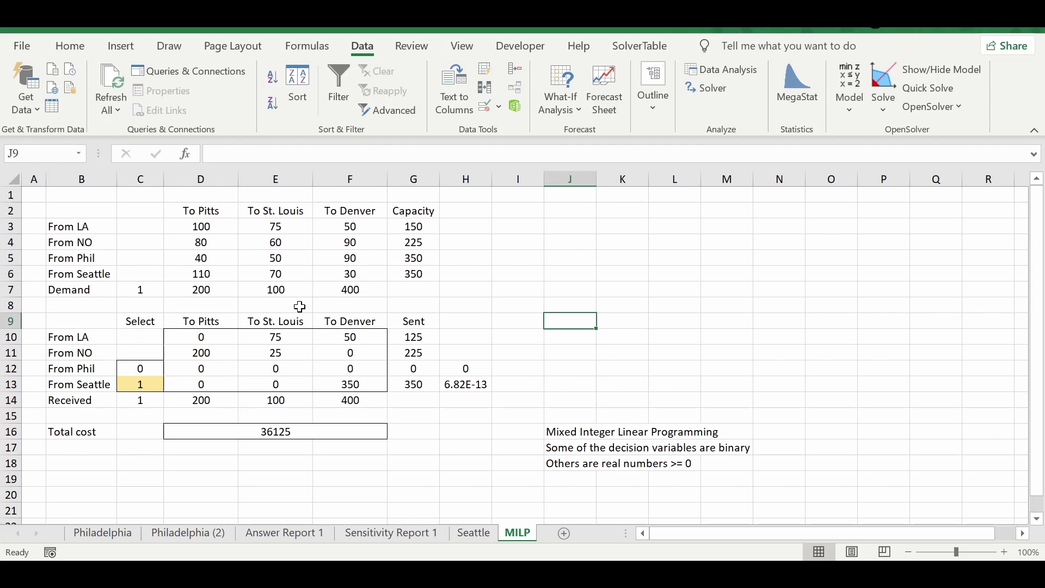
Go to the original Philadelphia sheet and review its cost table and shipment plan in B2:G14
click(181, 530)
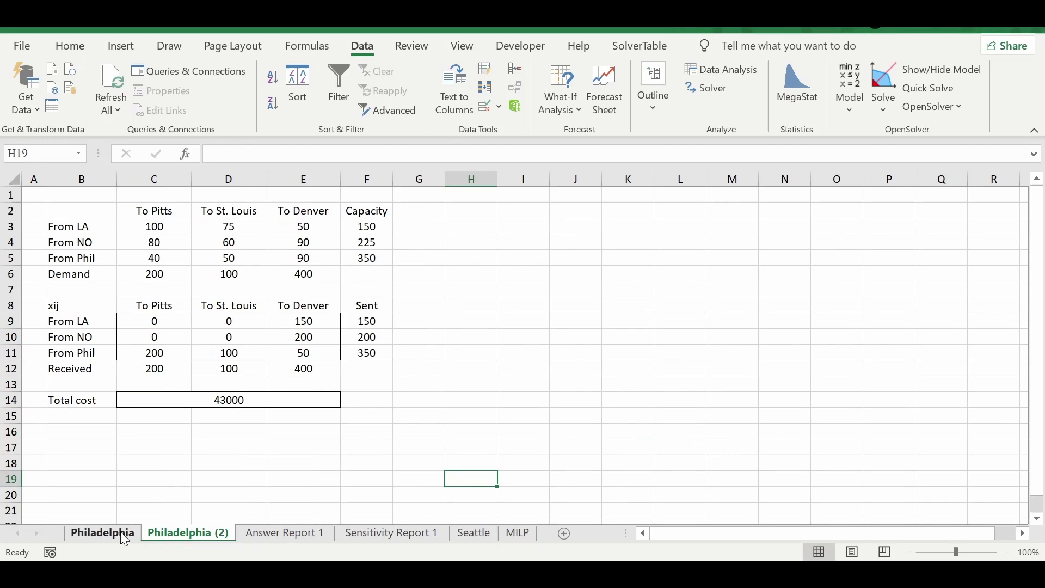
click(113, 533)
click(371, 431)
click(493, 417)
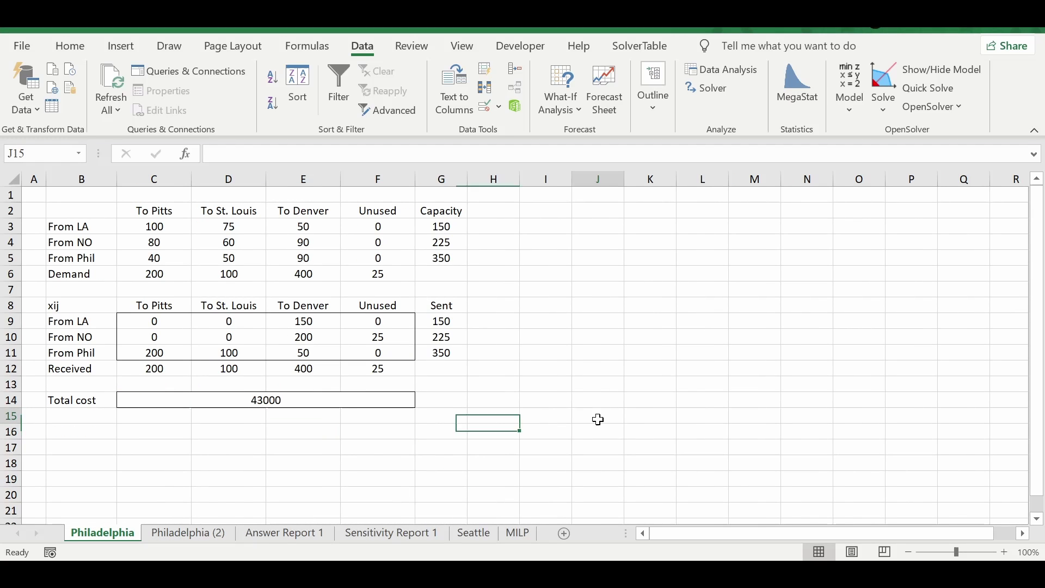
click(599, 419)
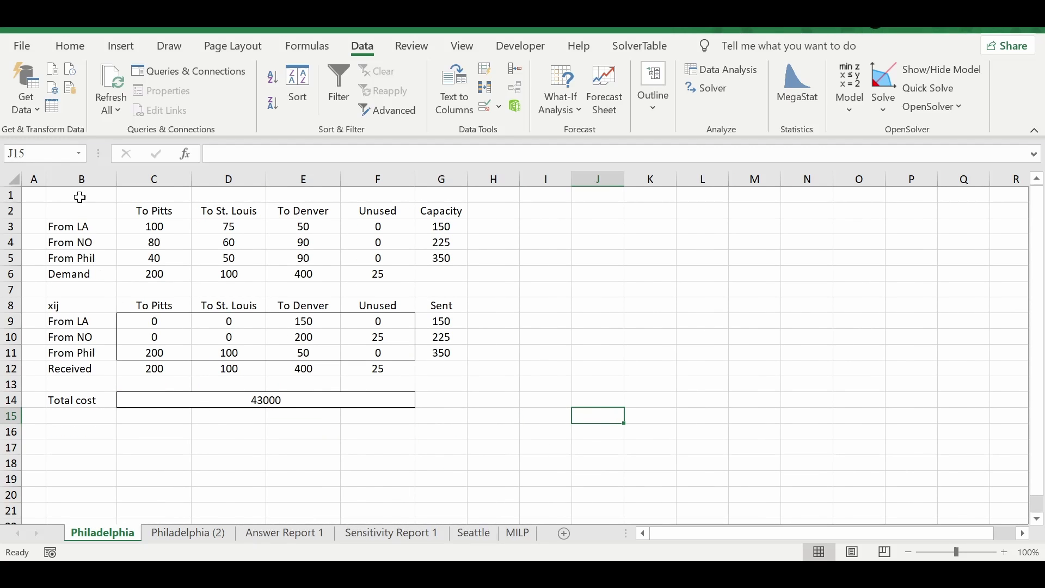
drag(82, 206, 448, 398)
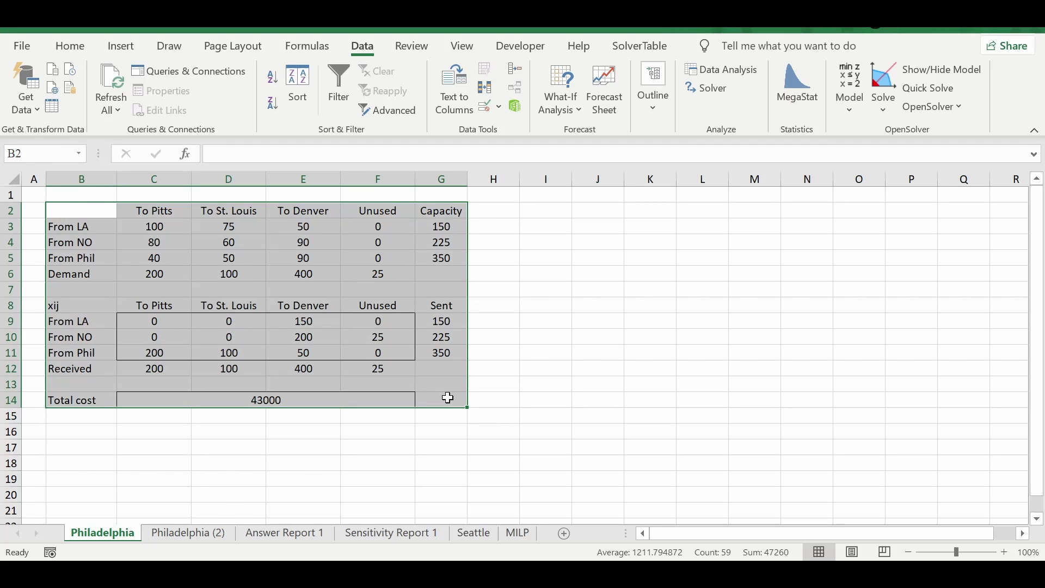
Compare the total cost in cell C14 between the Seattle and Philadelphia sheets
click(460, 534)
click(83, 209)
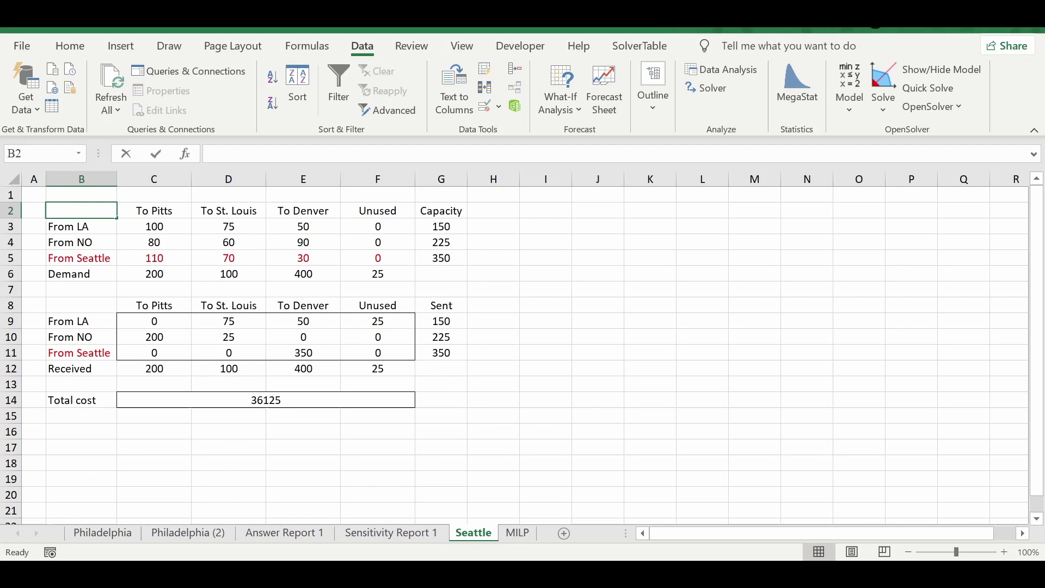
click(133, 242)
click(254, 401)
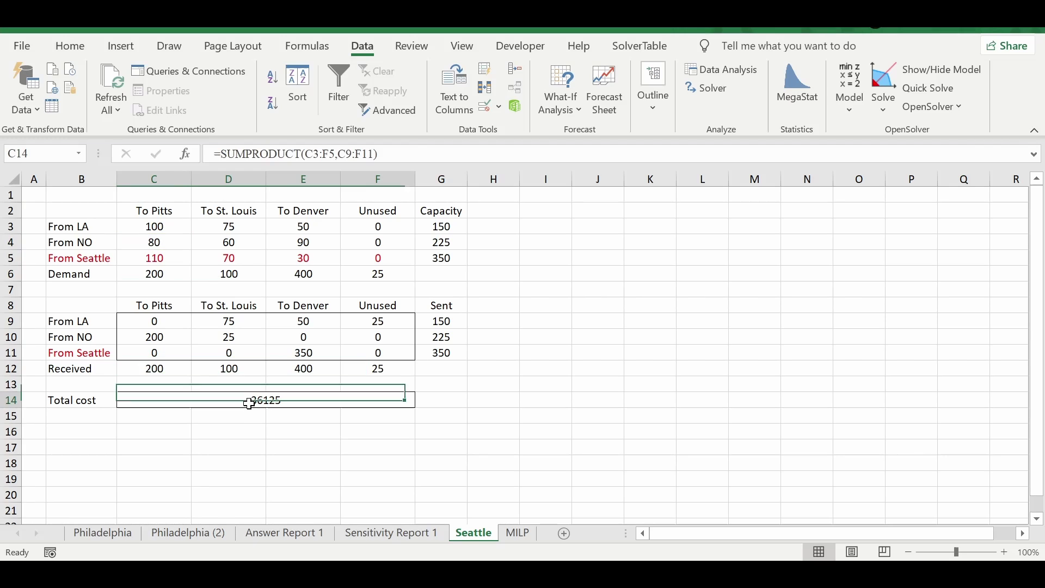
click(125, 536)
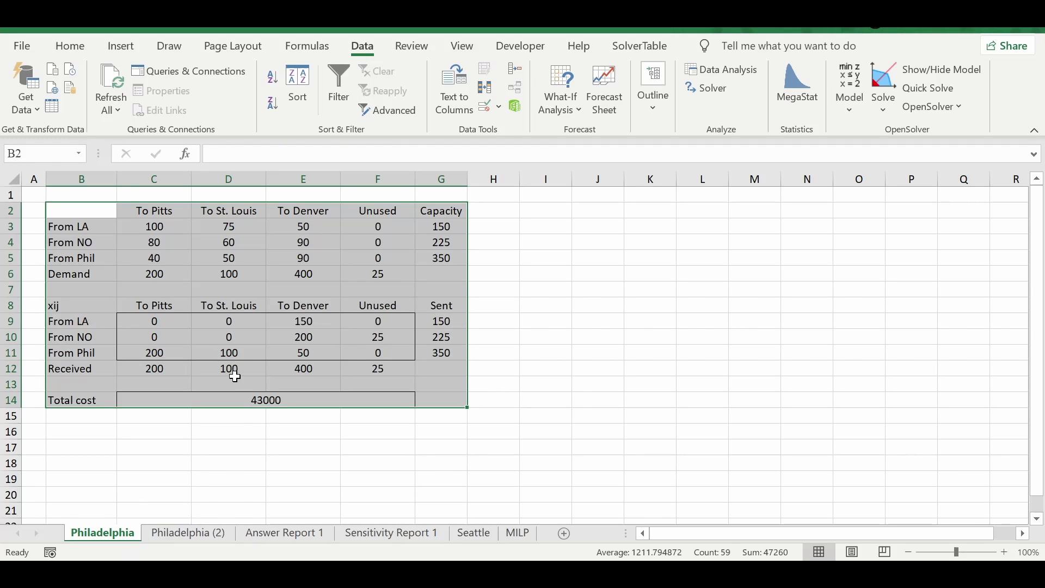
click(239, 398)
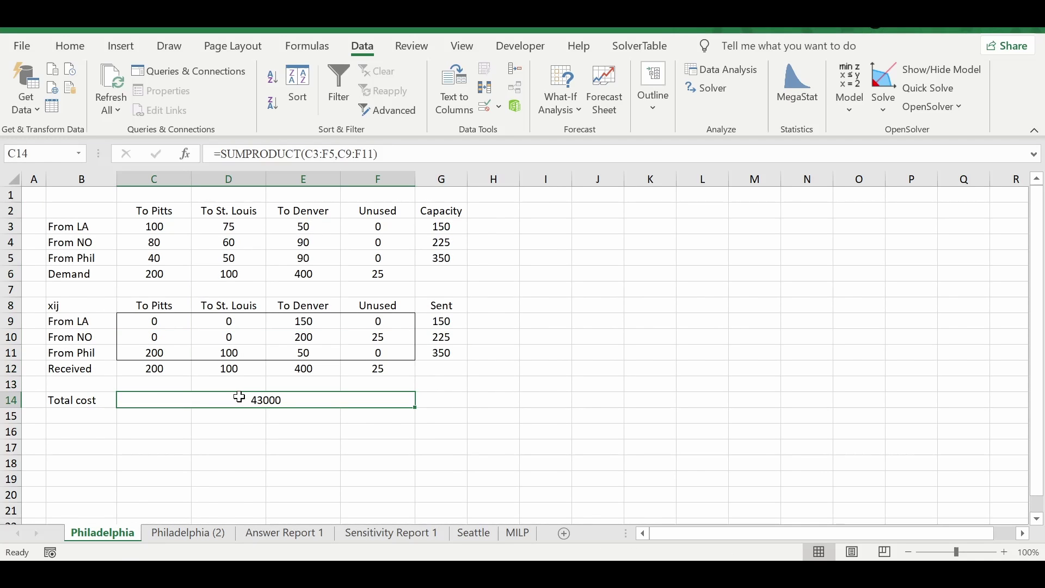
click(488, 534)
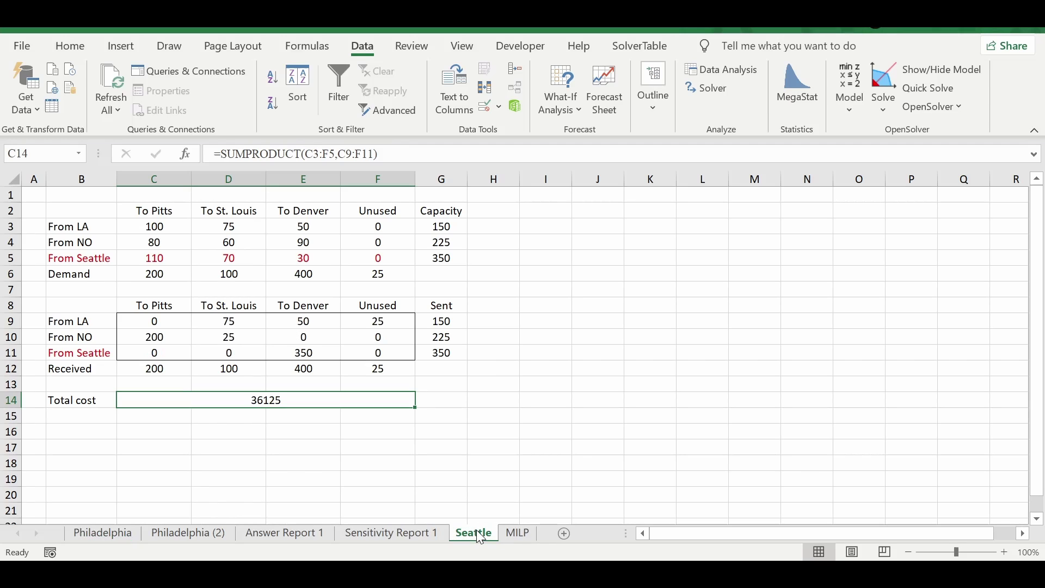
click(499, 400)
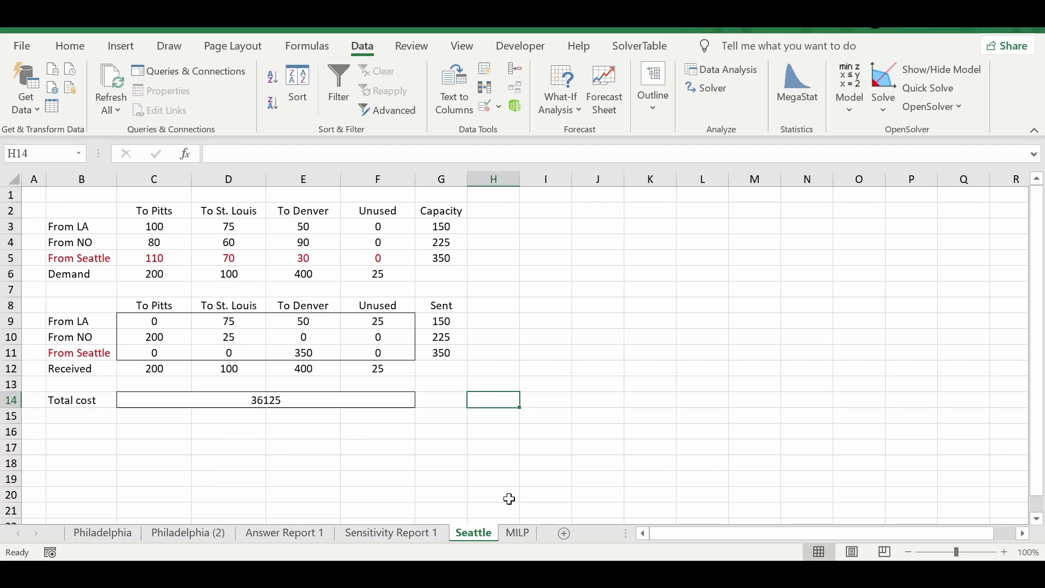
Return to the MILP sheet and review the combined model in B2:H16 and its shipment variables D10:F13
click(517, 533)
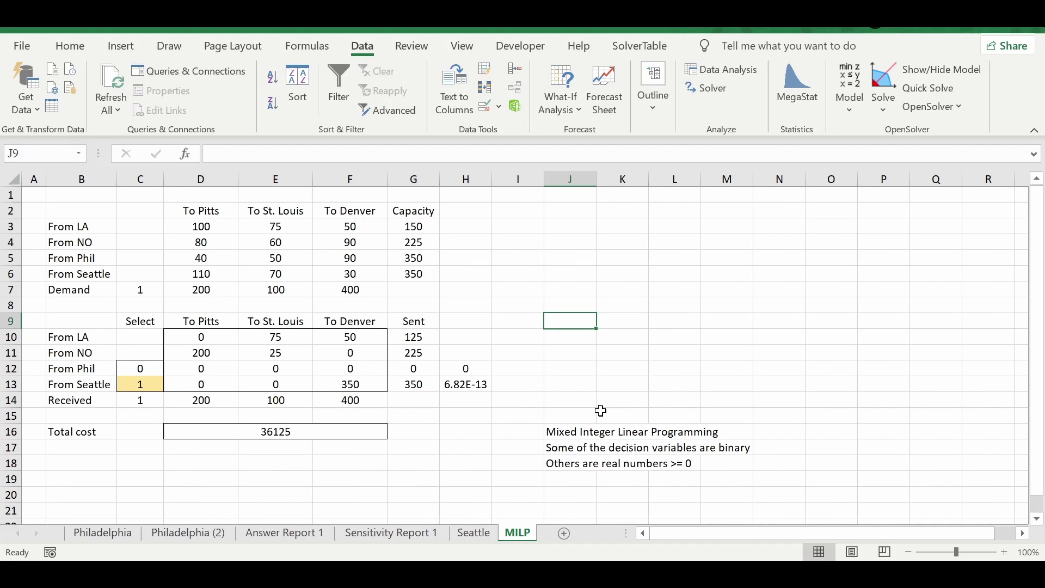
click(97, 218)
drag(97, 218, 450, 430)
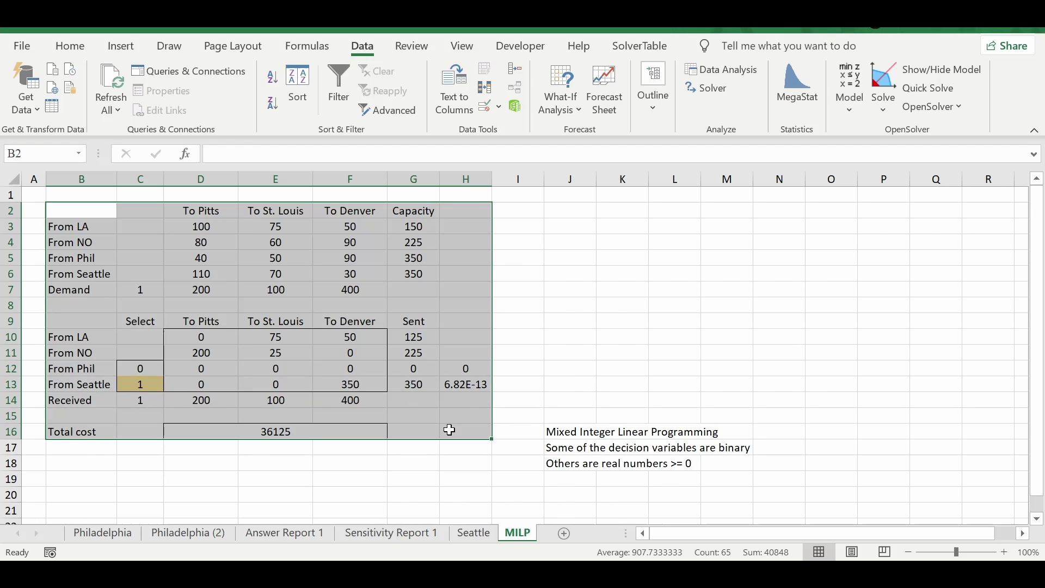
click(644, 365)
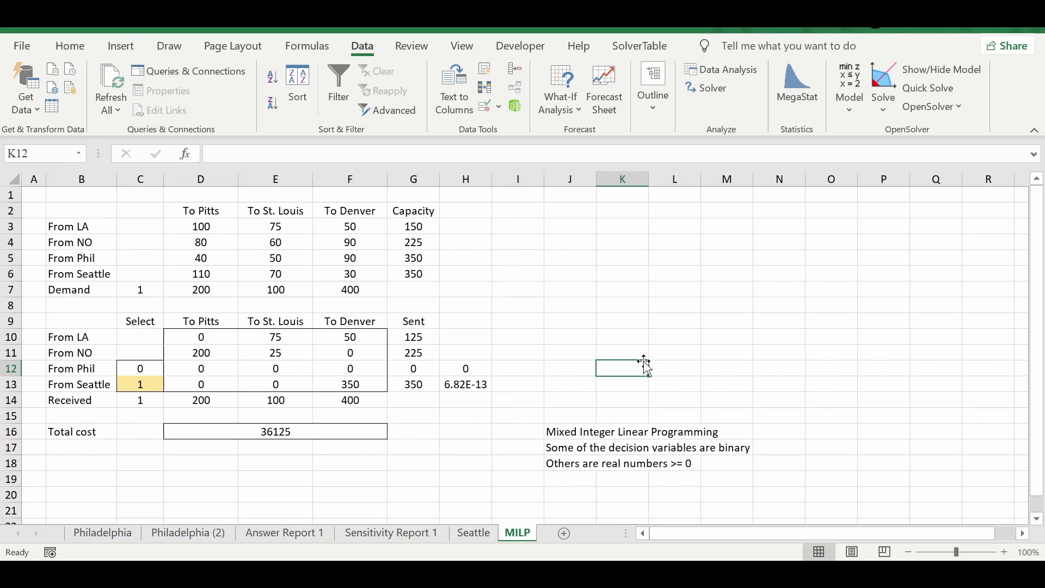
drag(201, 335, 356, 378)
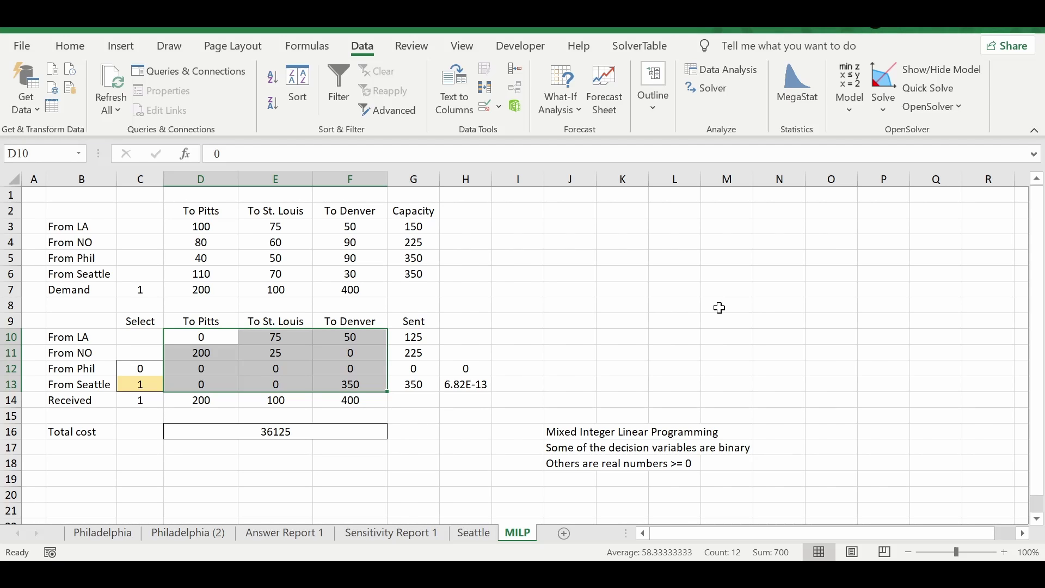
click(584, 285)
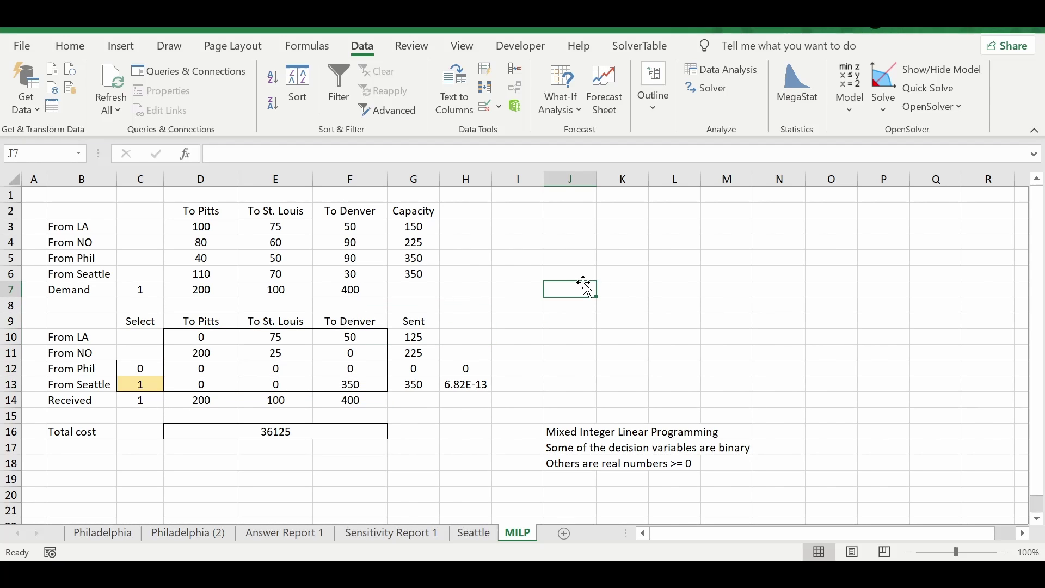
Underline the "Mixed Integer Linear Programming" heading in cell J16
click(577, 428)
key(ctrl+u)
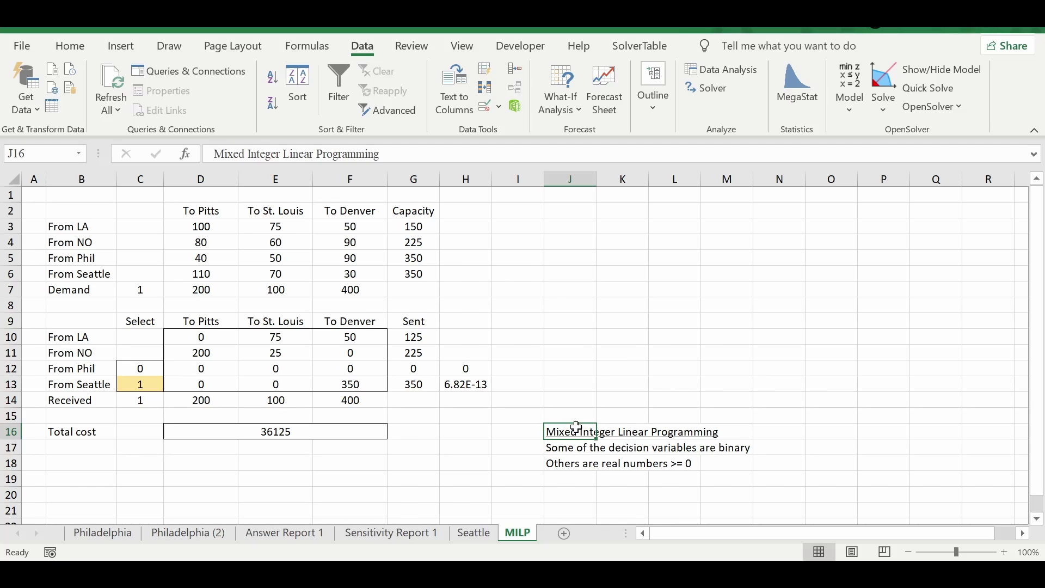
click(586, 351)
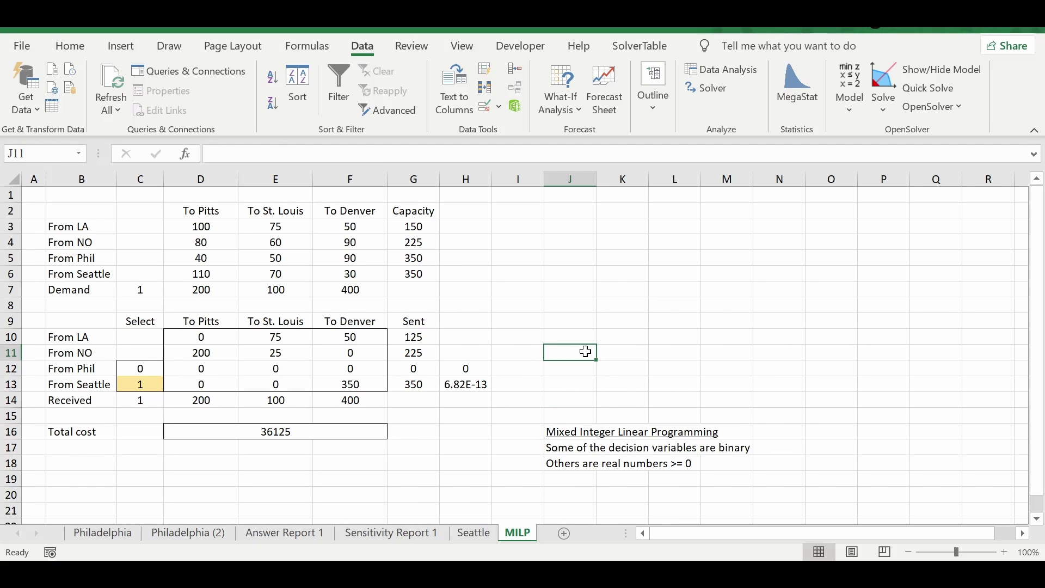
click(568, 387)
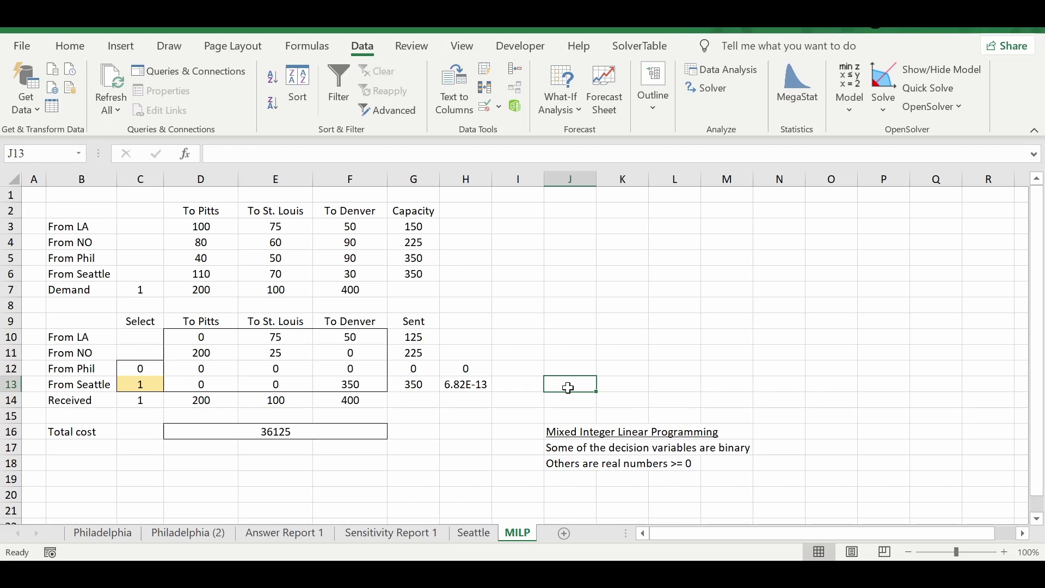
click(558, 396)
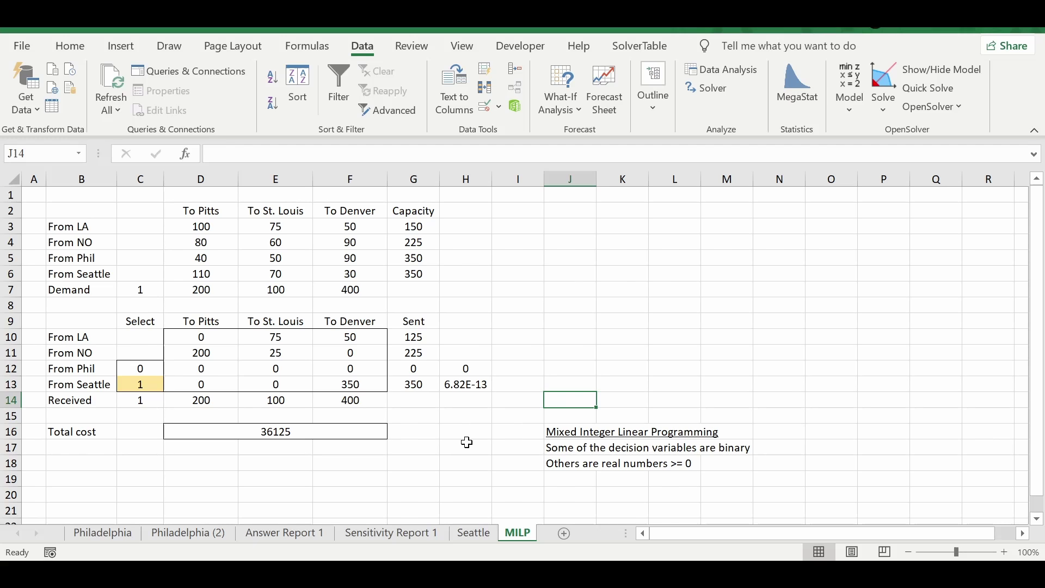
click(555, 353)
click(553, 336)
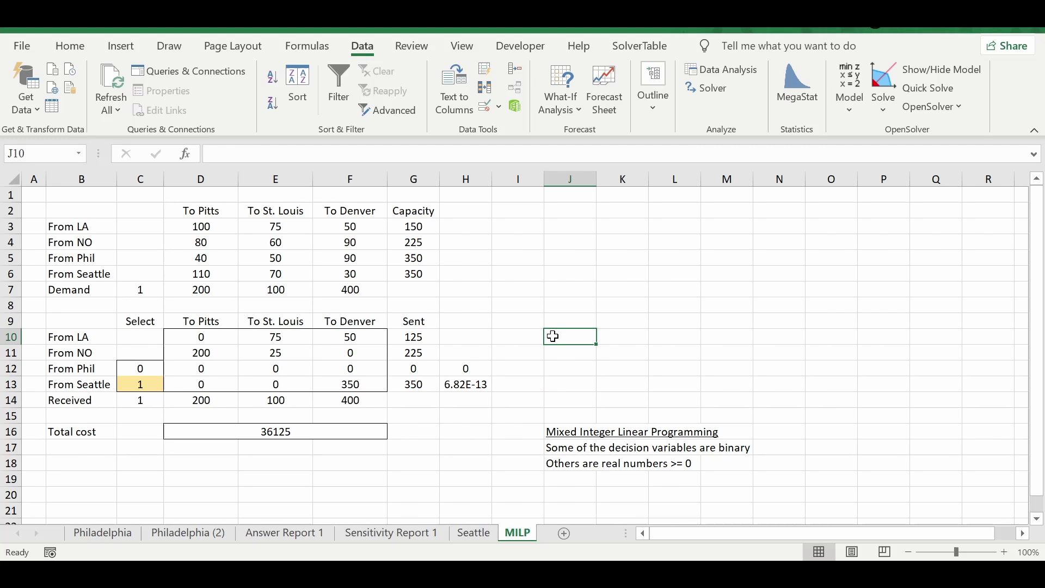